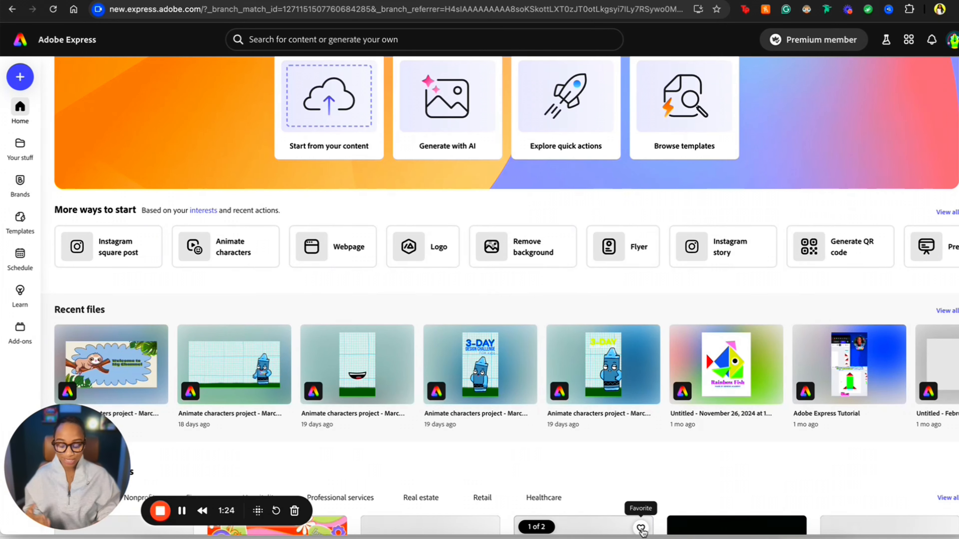
Start a new custom-size file and set its measurement unit to inches.
scroll(739, 416, up, 1)
scroll(733, 375, up, 3)
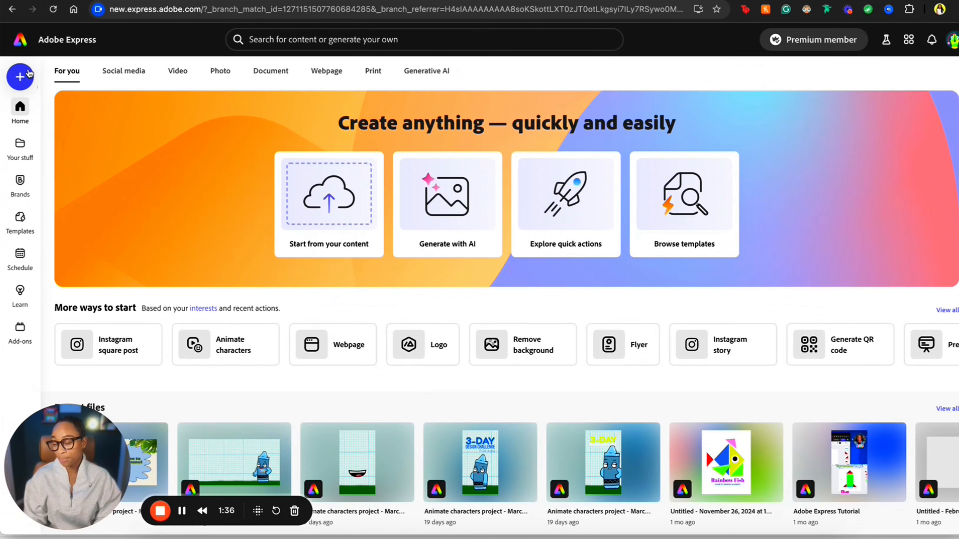
click(21, 78)
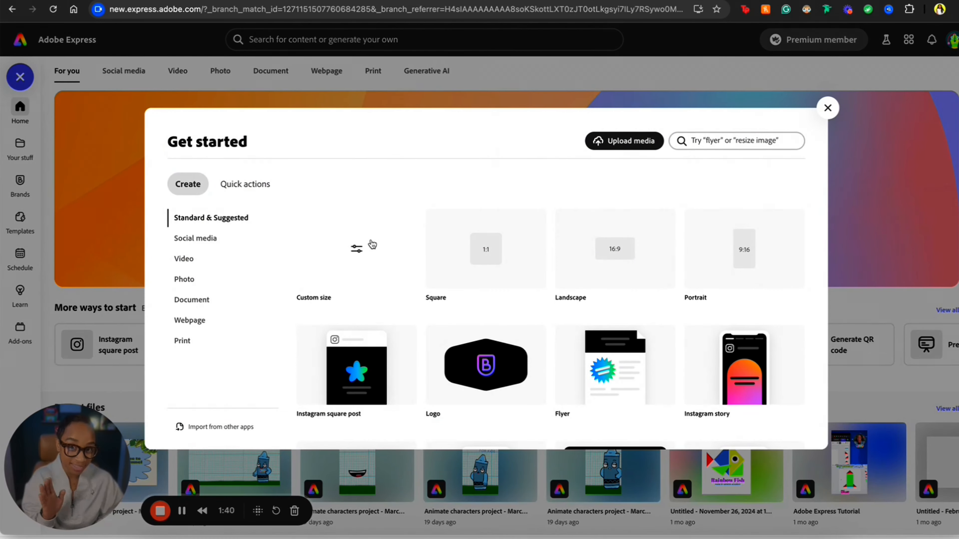
click(372, 259)
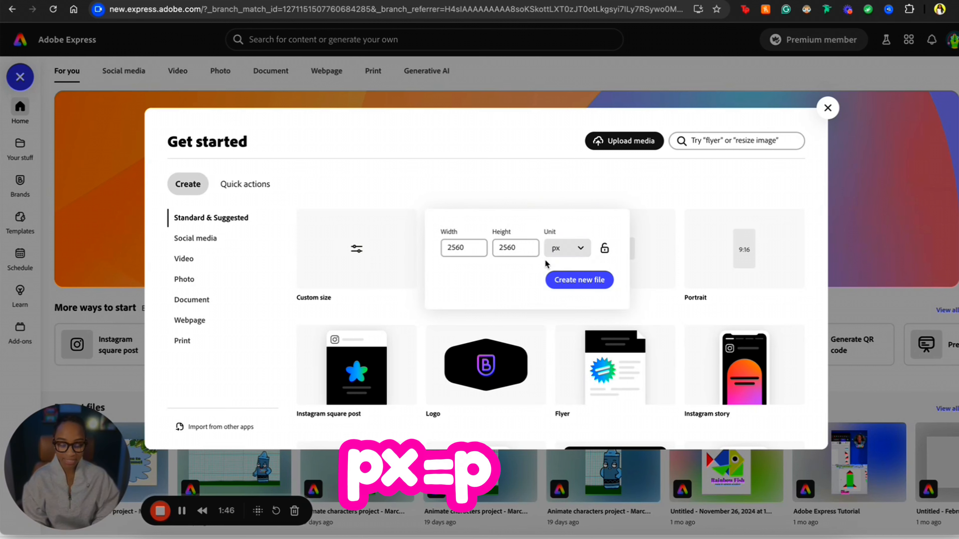
click(577, 249)
click(561, 288)
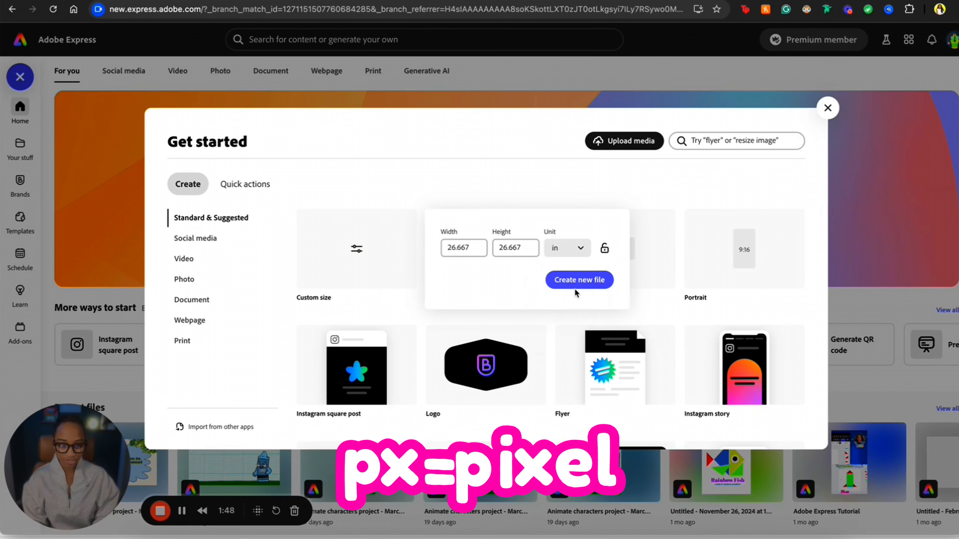
Set the custom size to a height of 12 in and a width of 8 in, and create the file.
click(518, 247)
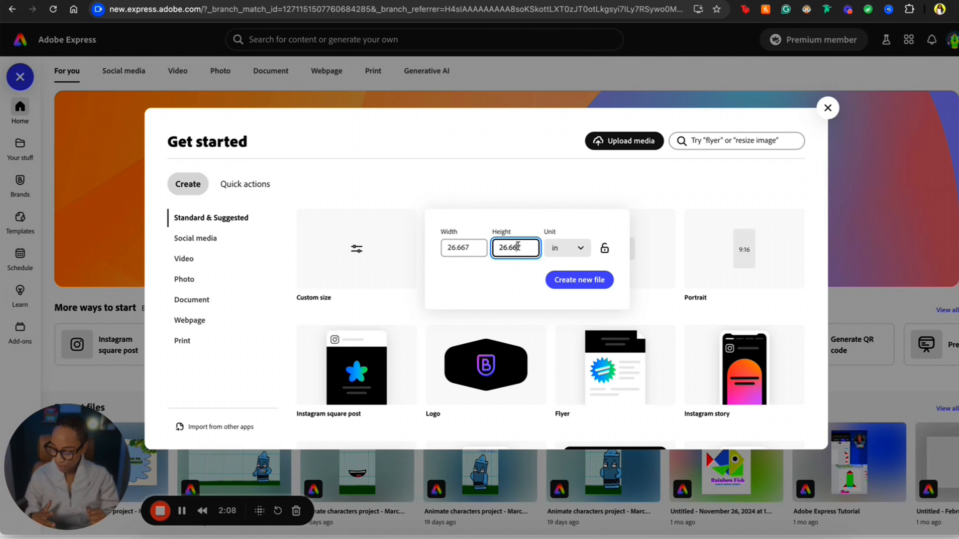
double_click(518, 248)
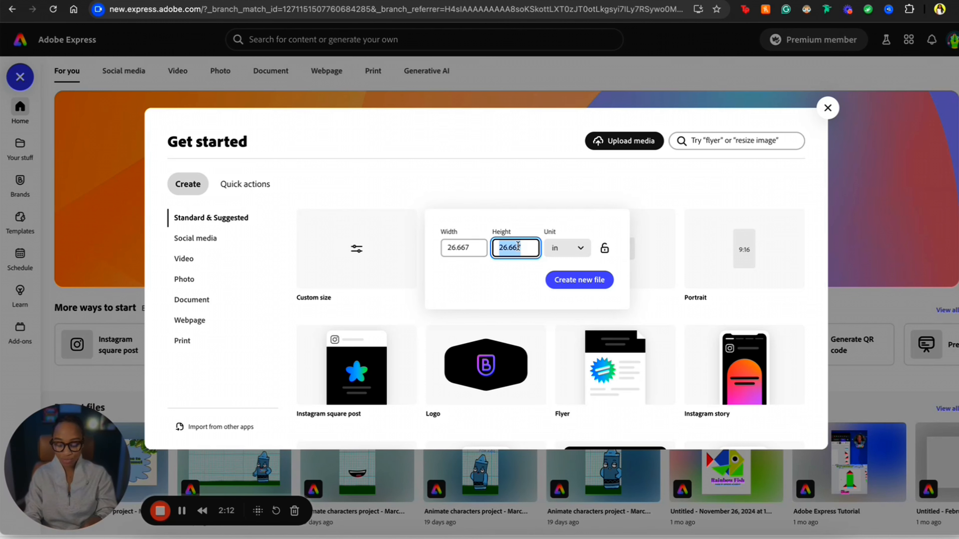
text(12)
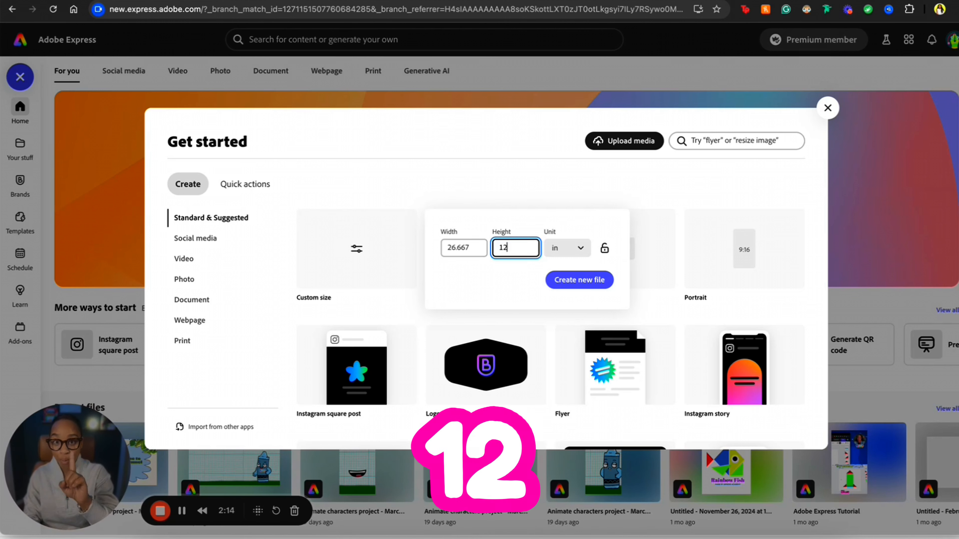
click(472, 247)
drag(473, 248, 443, 246)
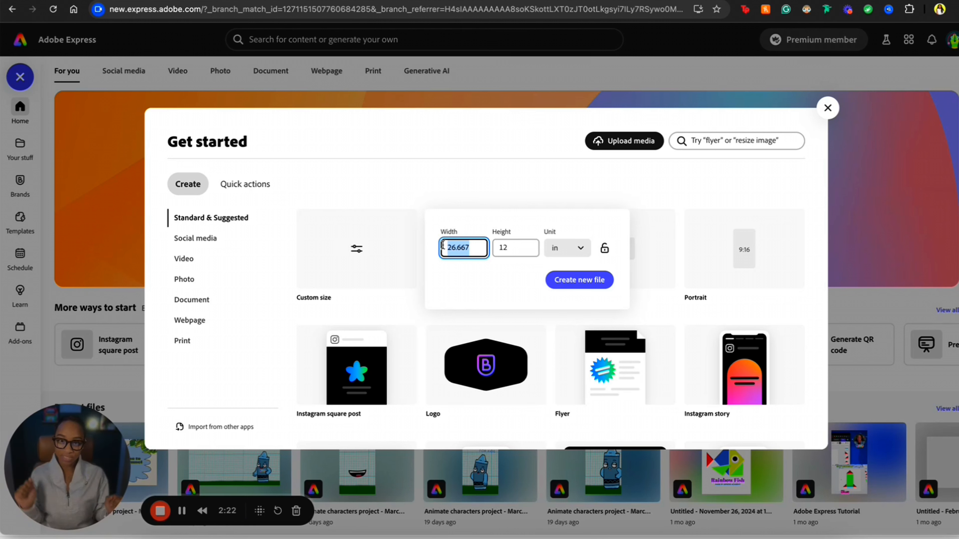
text(8)
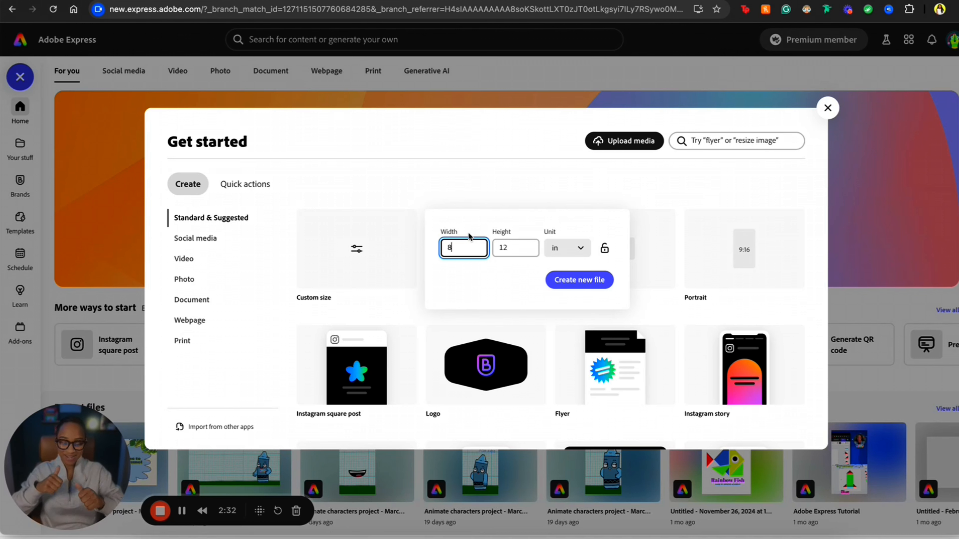
click(584, 280)
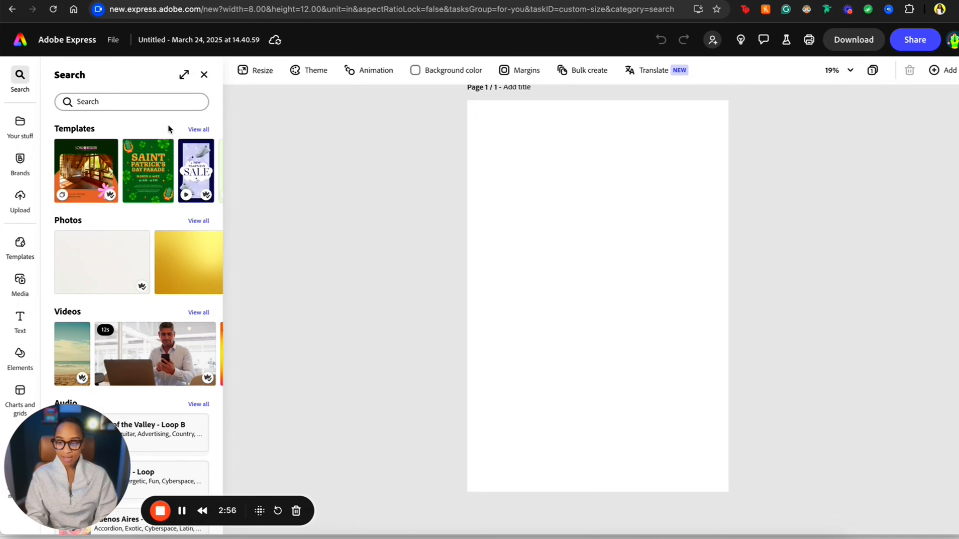
Search the content library for "Cereal" and show all photo results.
click(172, 103)
text(Cereal)
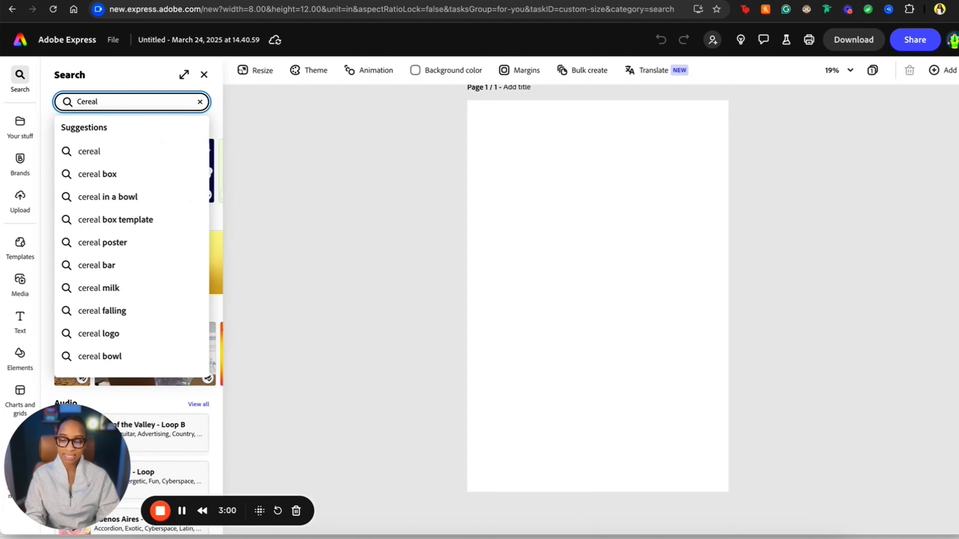
key(Return)
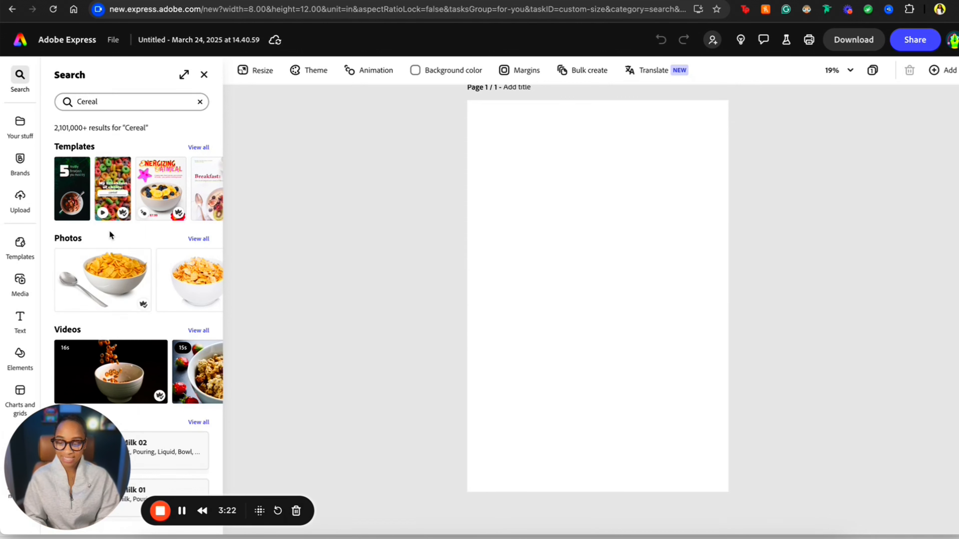
click(147, 103)
key(Return)
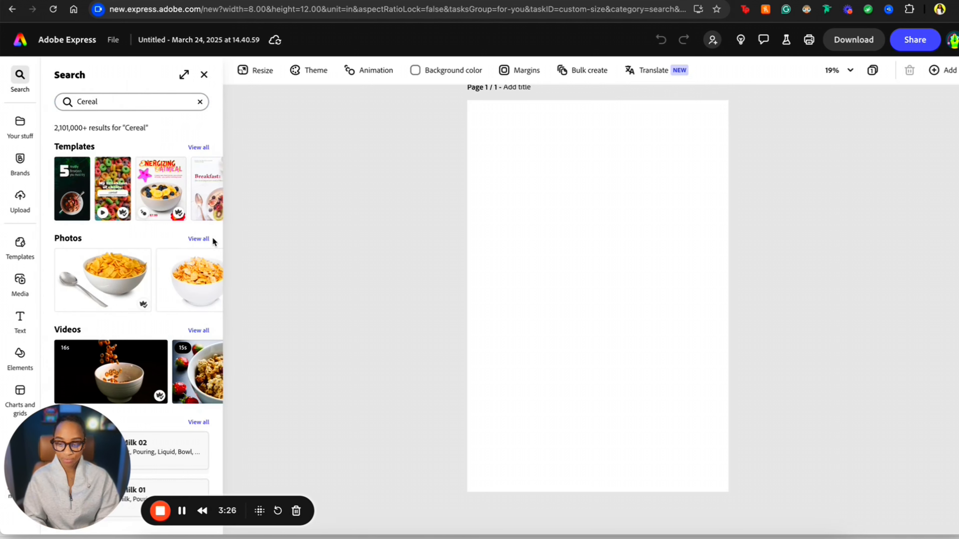
click(199, 239)
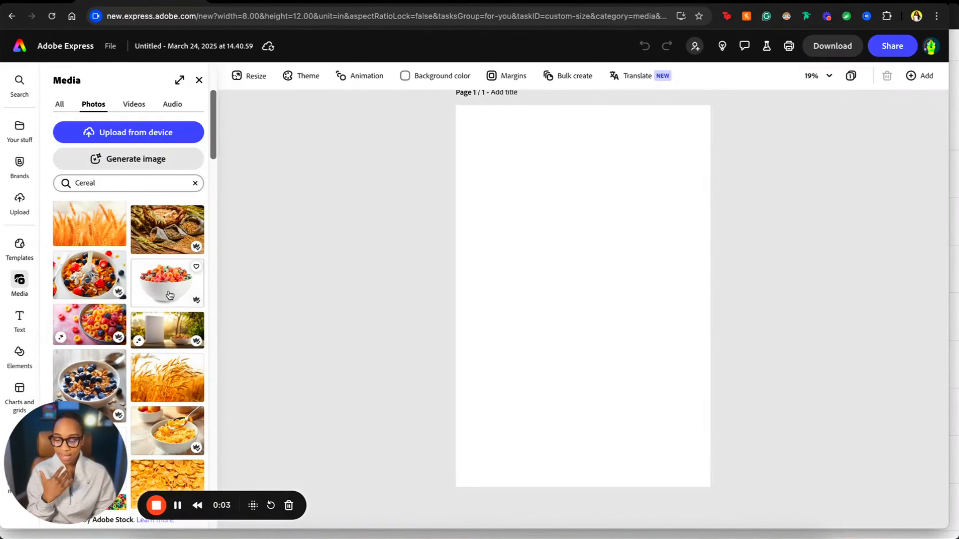
Try the photo of colourful cereal rings falling into a bowl on the page and delete it.
scroll(172, 287, down, 1)
scroll(172, 273, down, 8)
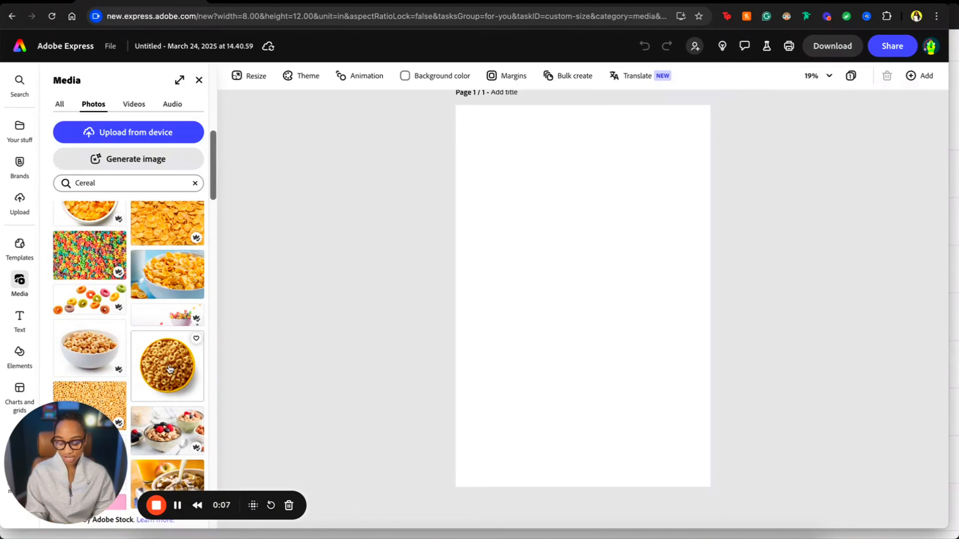
scroll(168, 380, down, 10)
scroll(169, 369, down, 5)
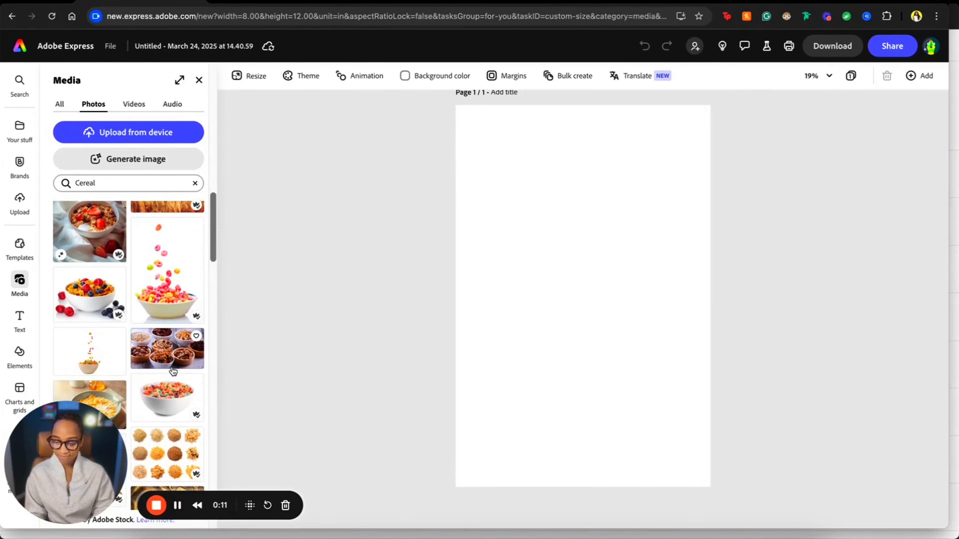
scroll(173, 372, up, 10)
scroll(173, 371, up, 5)
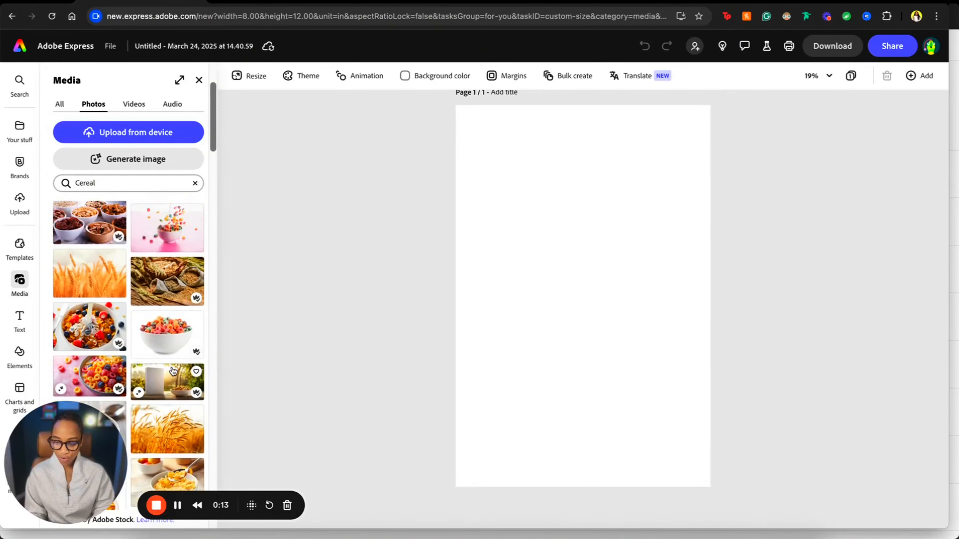
scroll(171, 372, down, 10)
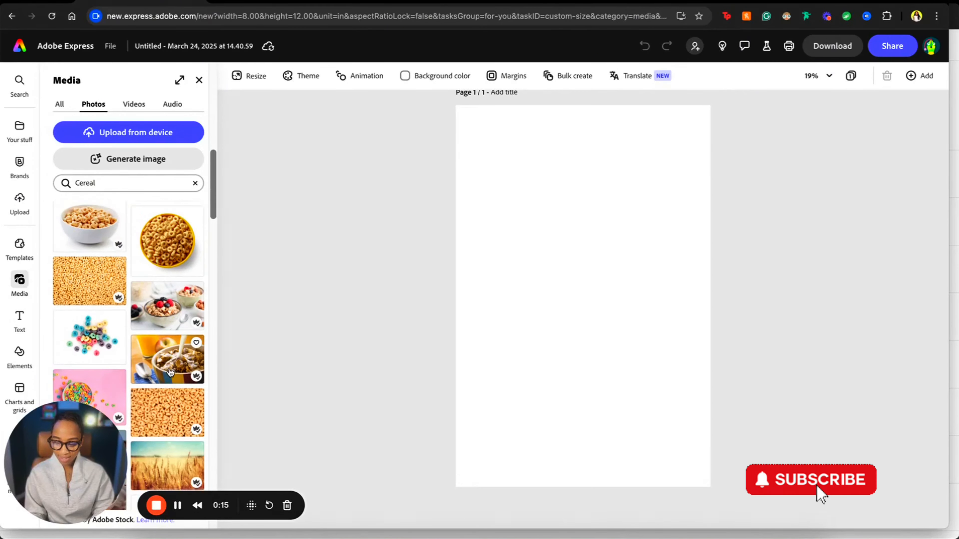
scroll(171, 372, down, 5)
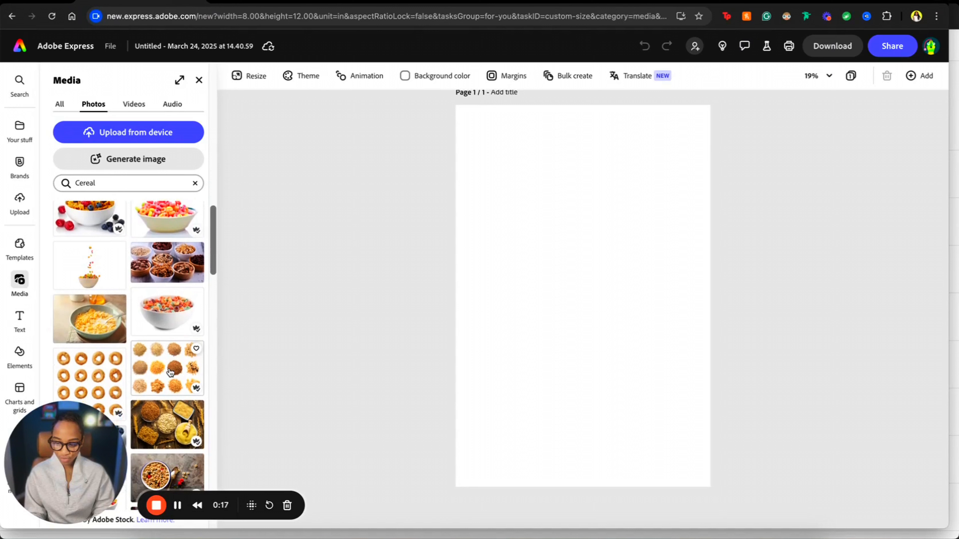
scroll(170, 372, up, 5)
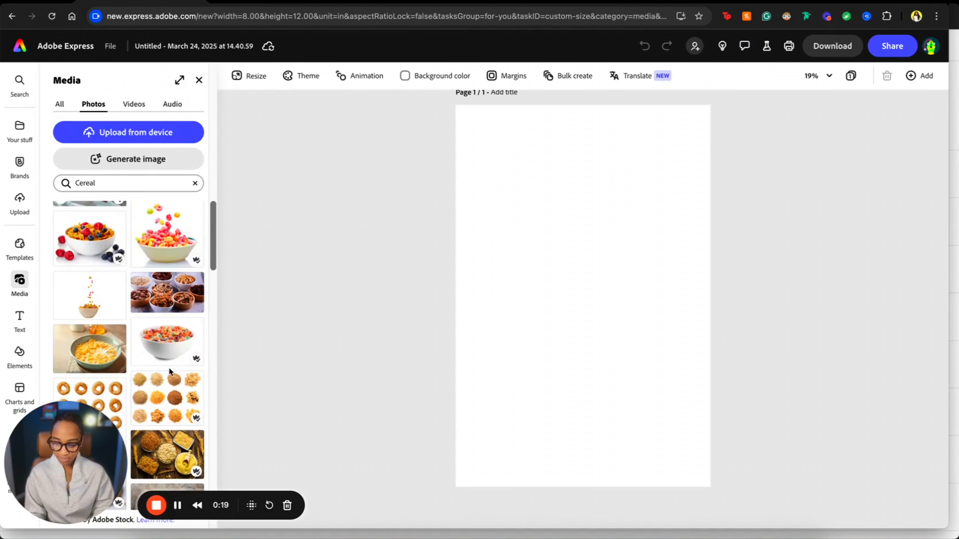
click(179, 359)
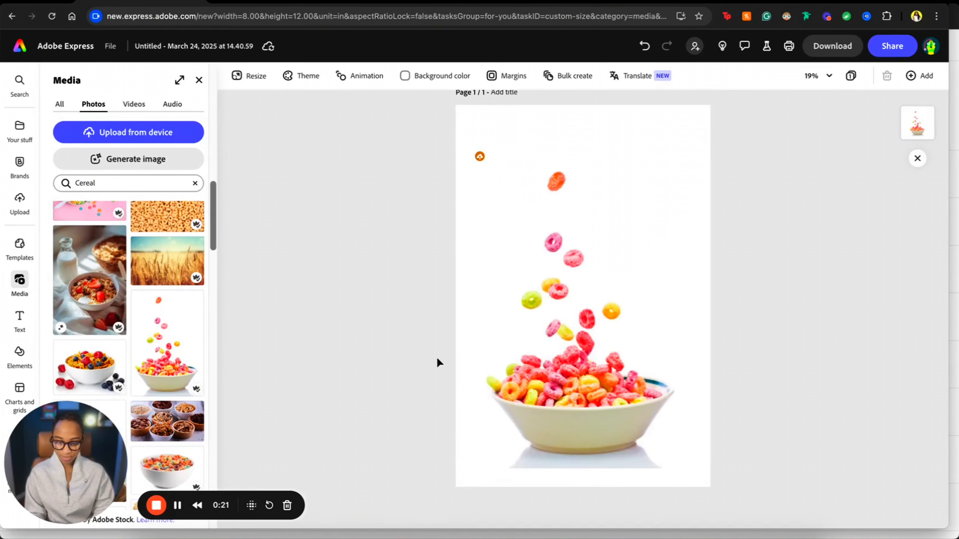
click(632, 430)
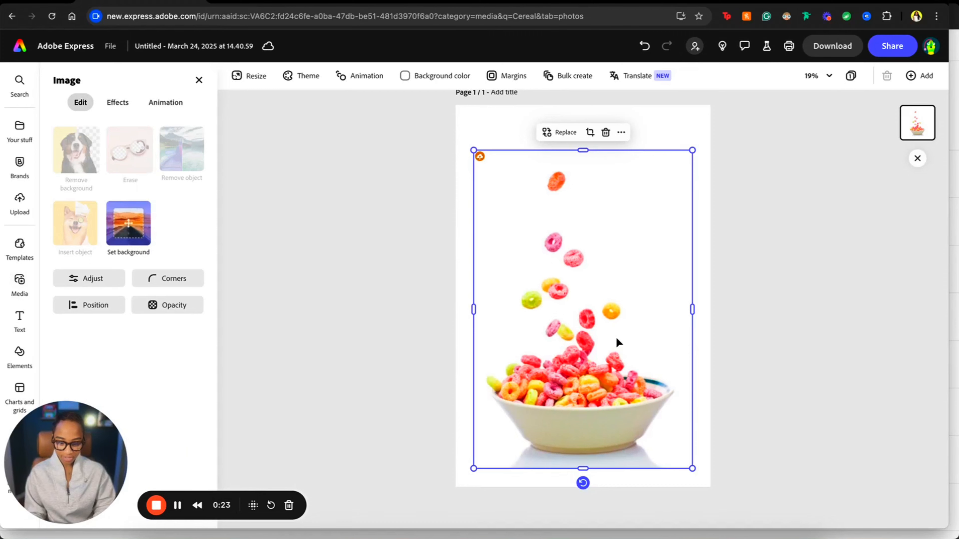
key(Delete)
Place the photo of the full white bowl of multicoloured cereal rings on the page and remove its background.
scroll(152, 310, up, 5)
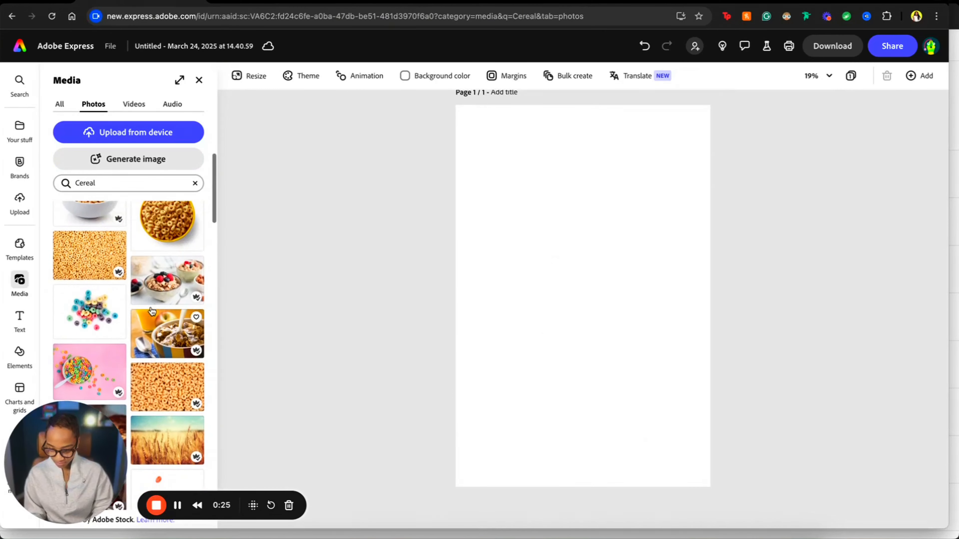
scroll(151, 310, up, 10)
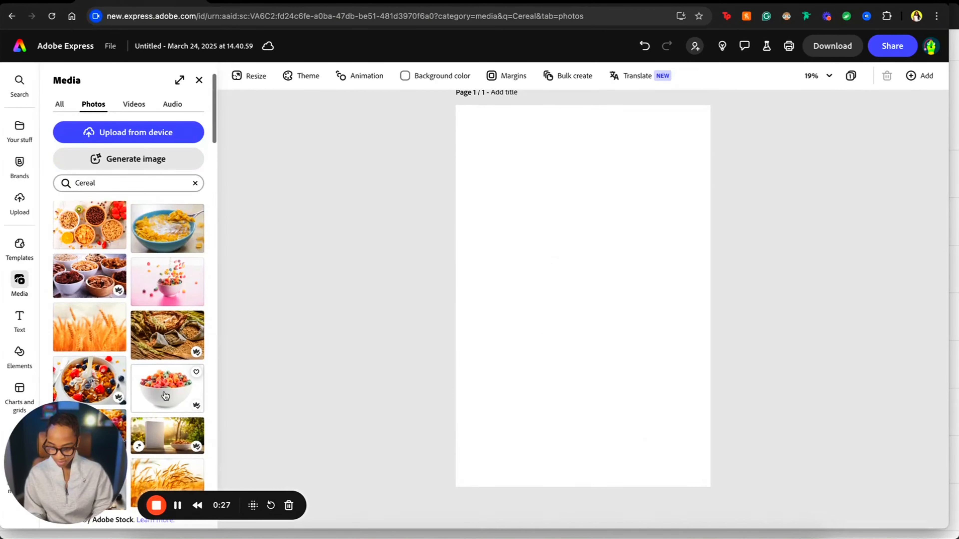
click(166, 395)
click(611, 318)
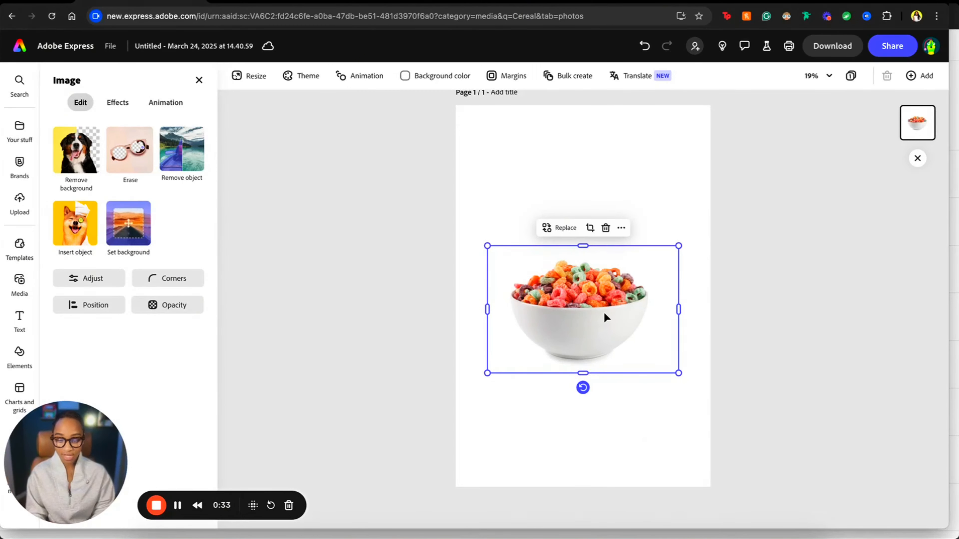
mouse_move(604, 313)
mouse_down()
mouse_move(546, 317)
mouse_move(600, 307)
mouse_up()
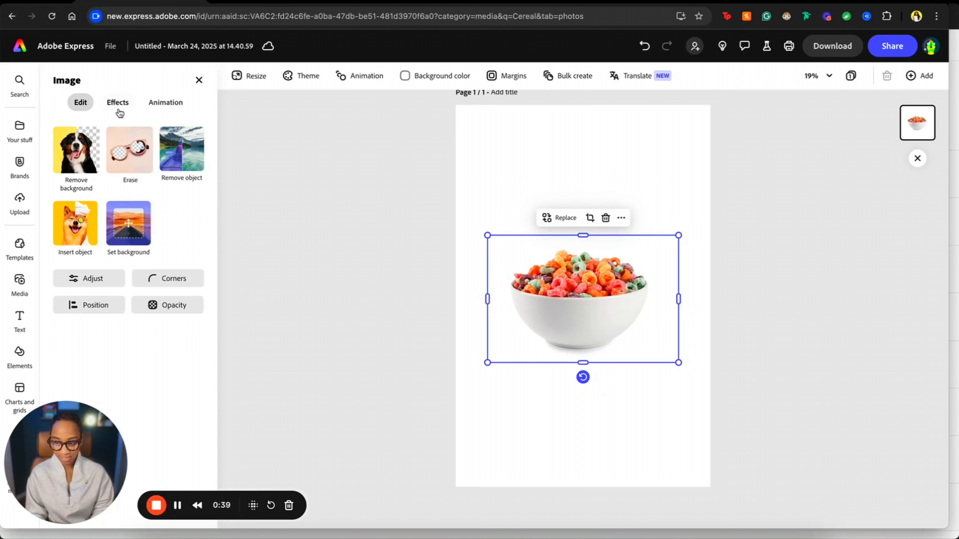
click(82, 163)
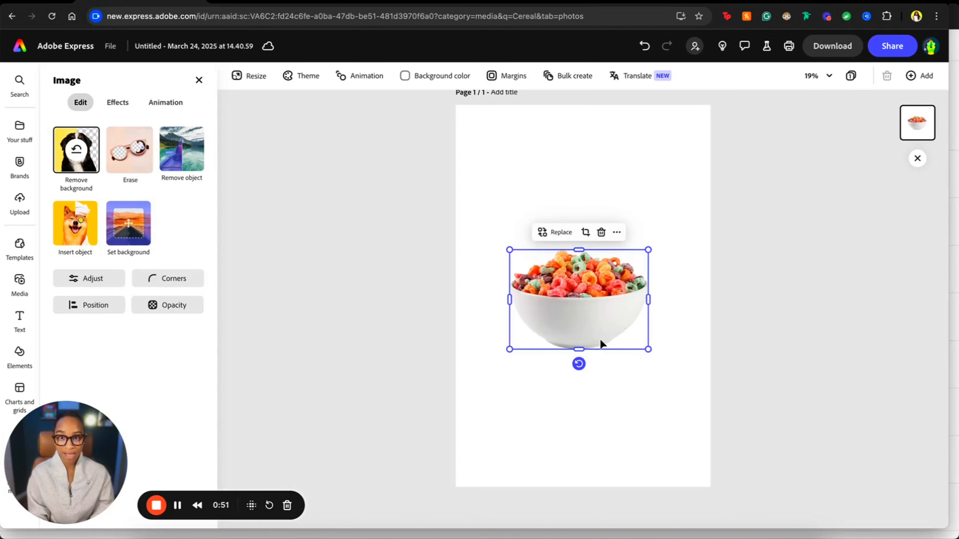
Move the cereal bowl to the lower part of the page and enlarge it to span most of the page width.
drag(589, 334, 589, 409)
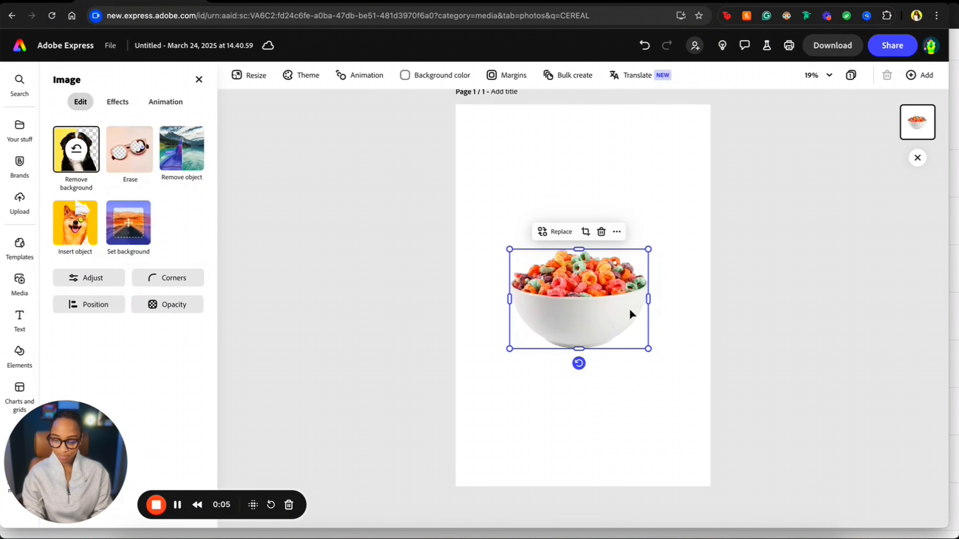
drag(618, 321, 617, 334)
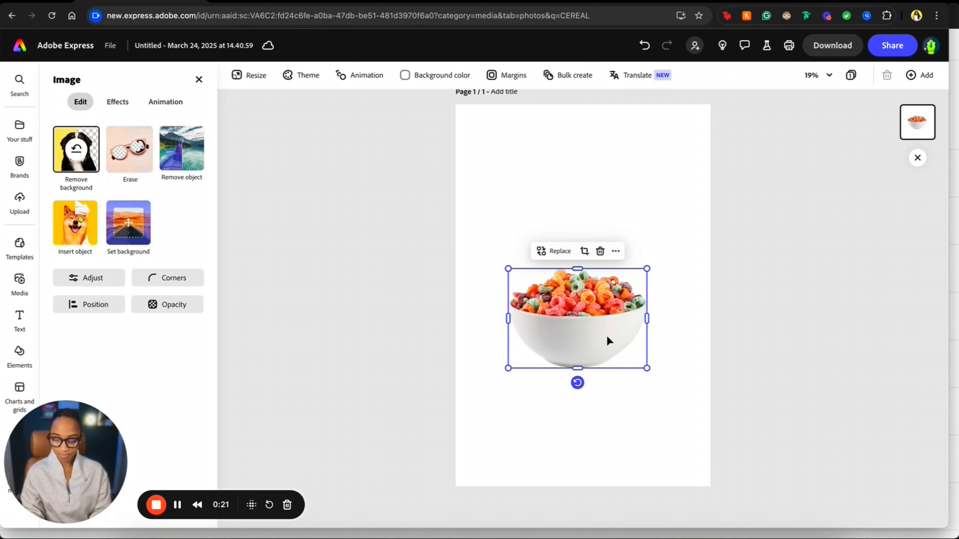
drag(606, 335, 614, 383)
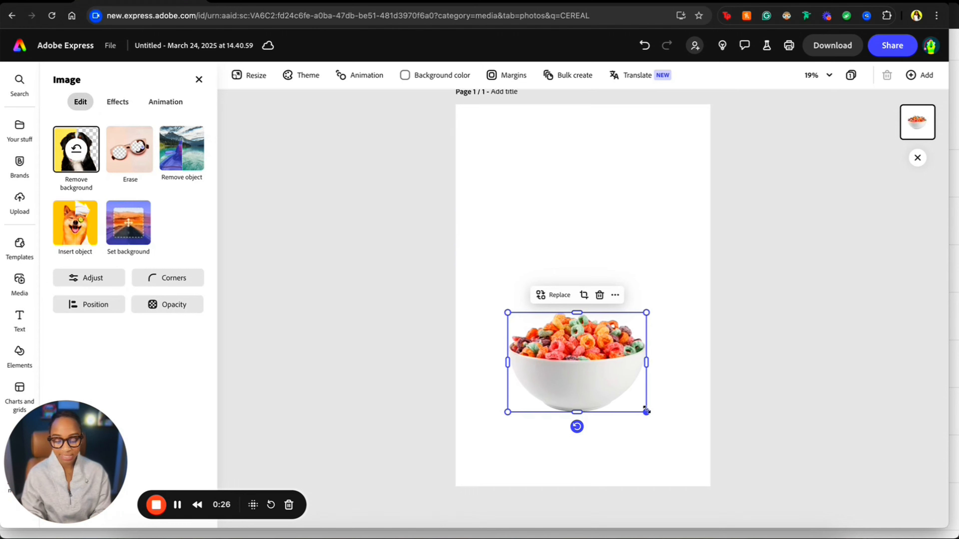
drag(646, 411, 668, 428)
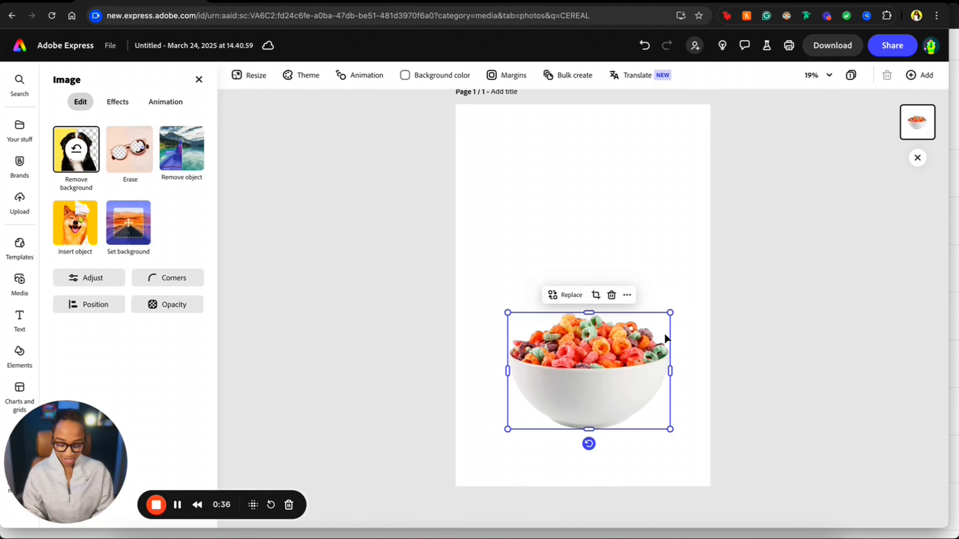
drag(670, 429, 683, 439)
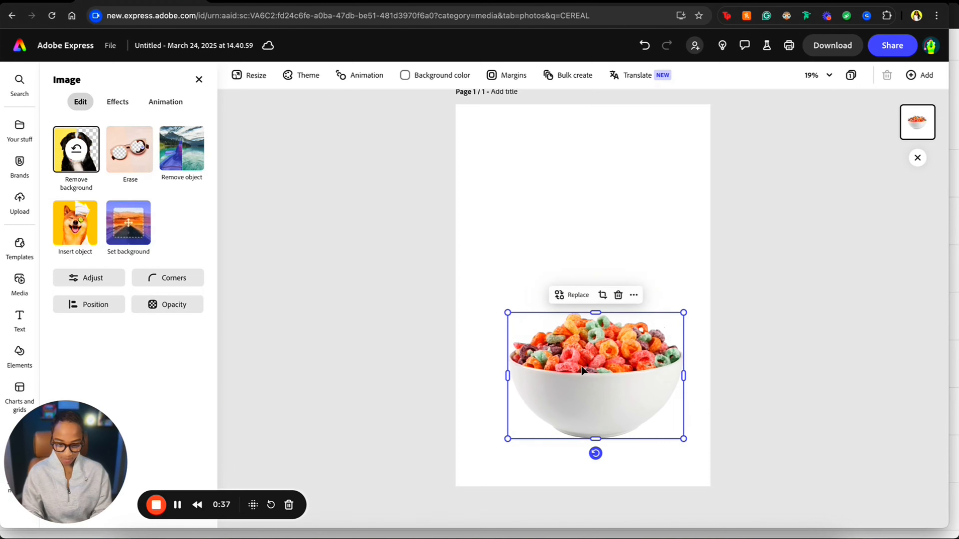
Tilt the cereal bowl slightly clockwise and reposition and enlarge it so its base runs off the page's lower edge.
drag(597, 456, 584, 452)
drag(616, 395, 600, 474)
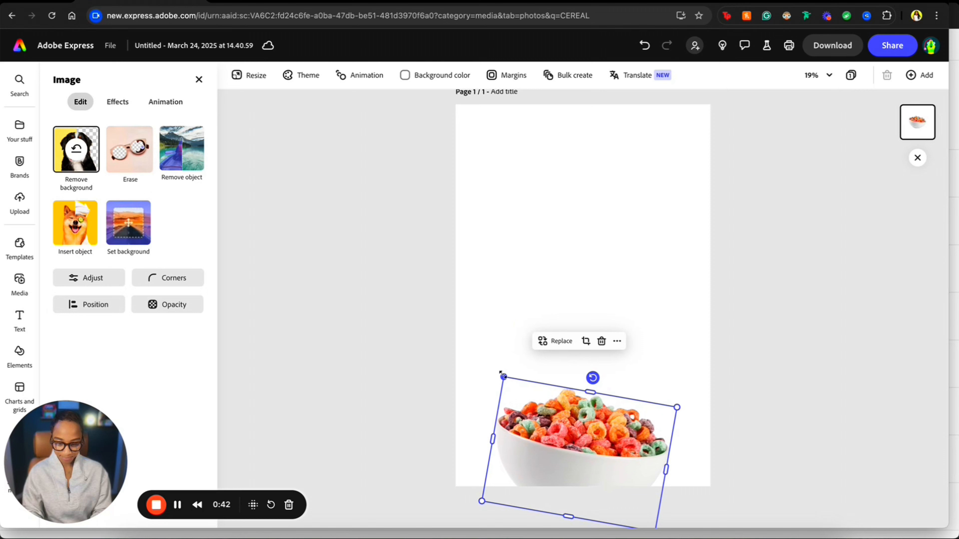
drag(503, 377, 497, 369)
drag(678, 401, 693, 394)
click(781, 340)
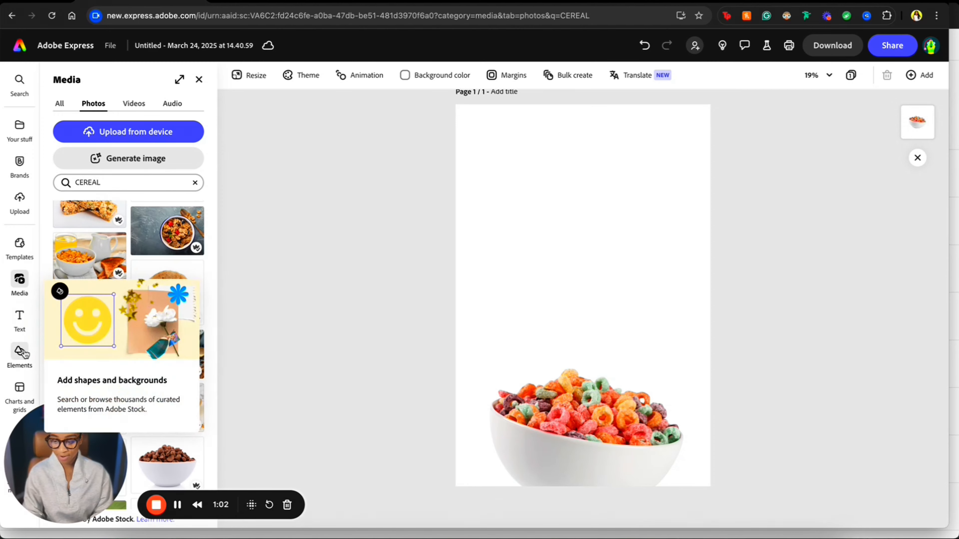
Add a solid black rectangle and stretch it into a full-height vertical stripe covering the left third of the page.
click(18, 359)
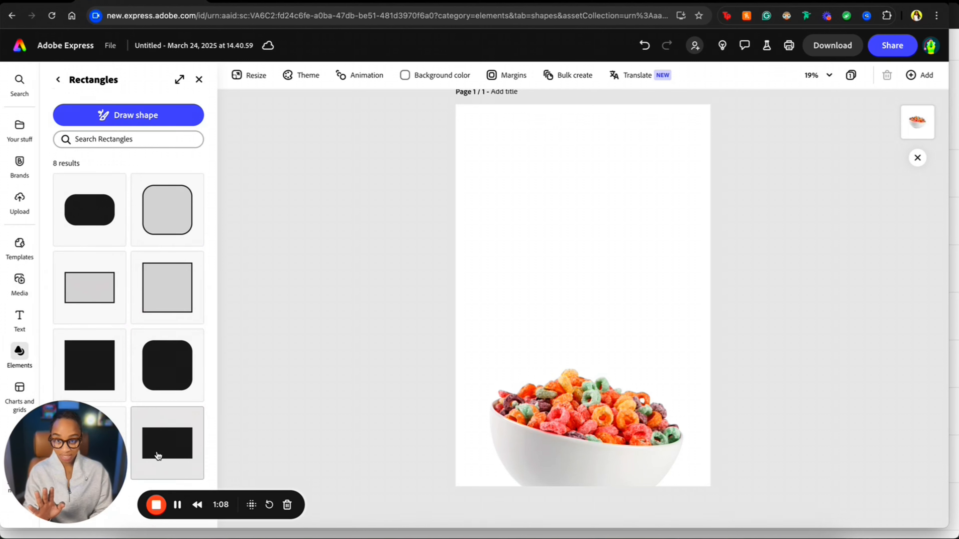
click(172, 442)
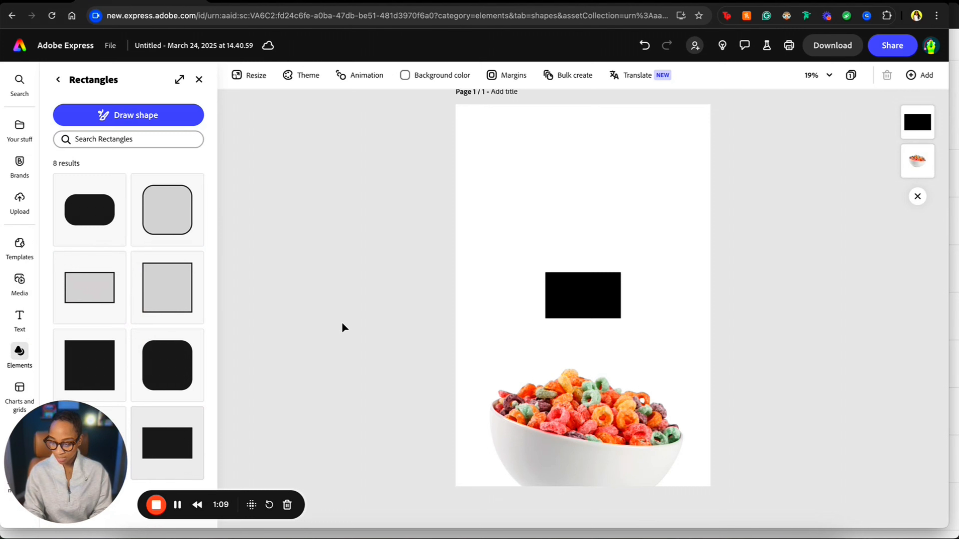
click(610, 296)
drag(583, 271, 583, 102)
drag(585, 319, 499, 449)
drag(499, 490, 492, 485)
drag(531, 294, 541, 294)
Fill the black stripe with golden yellow (#F2BF50) and place it behind the cereal bowl.
click(62, 310)
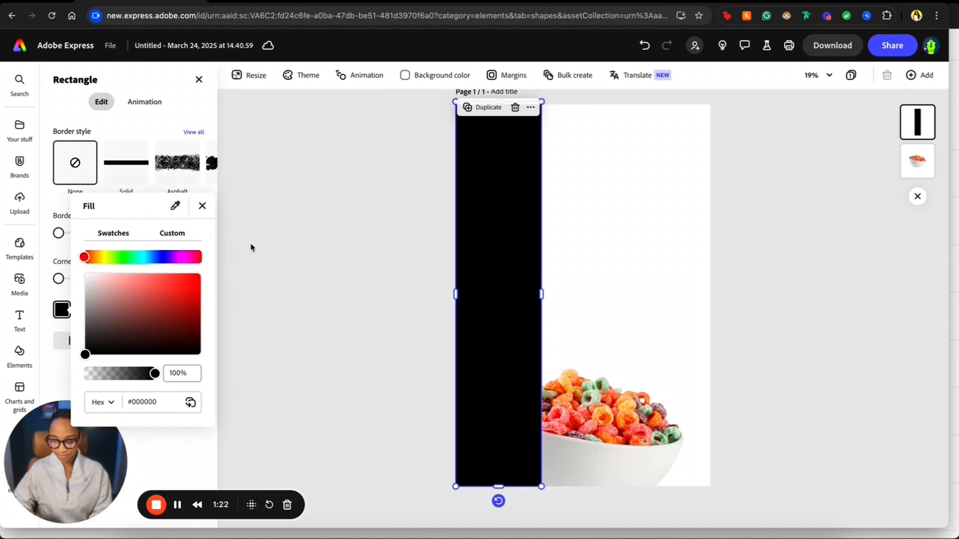
click(141, 257)
click(159, 257)
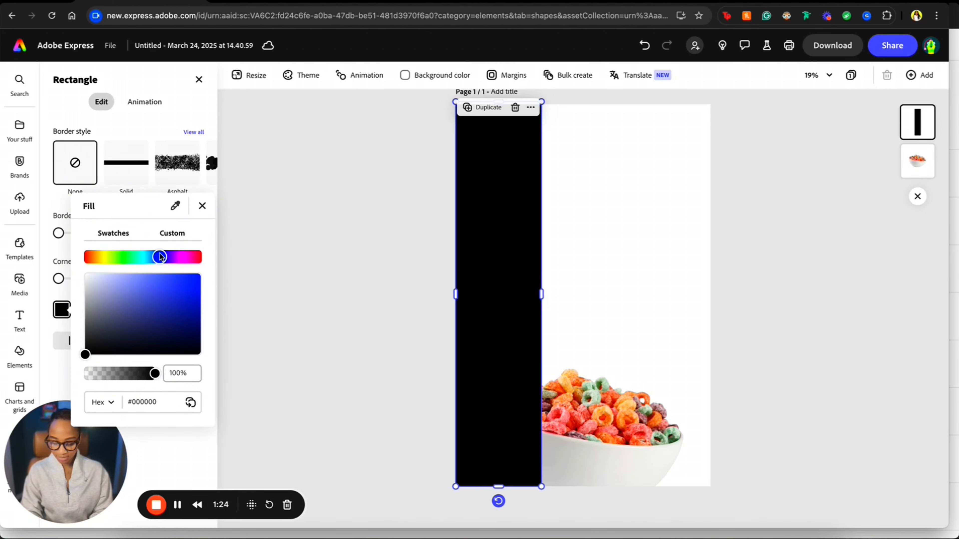
drag(150, 274, 97, 257)
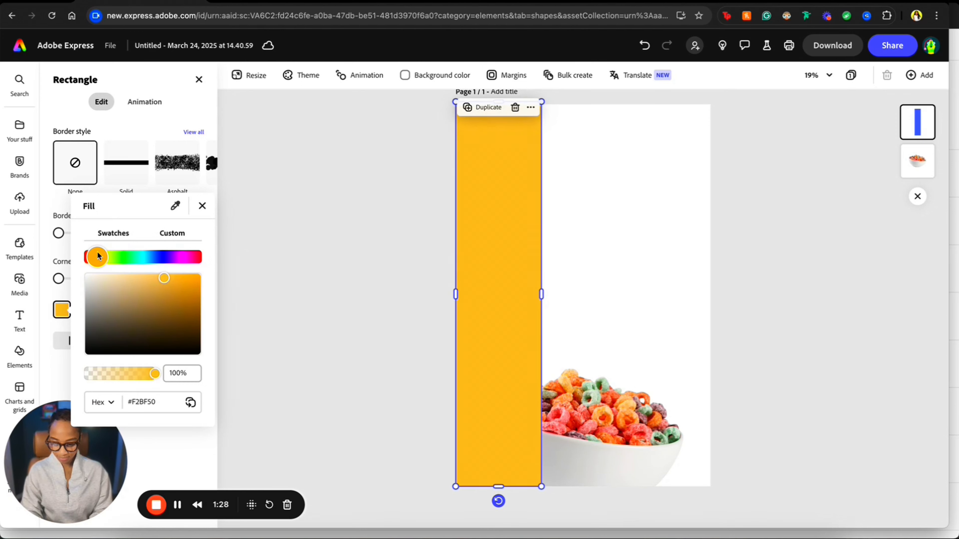
click(617, 170)
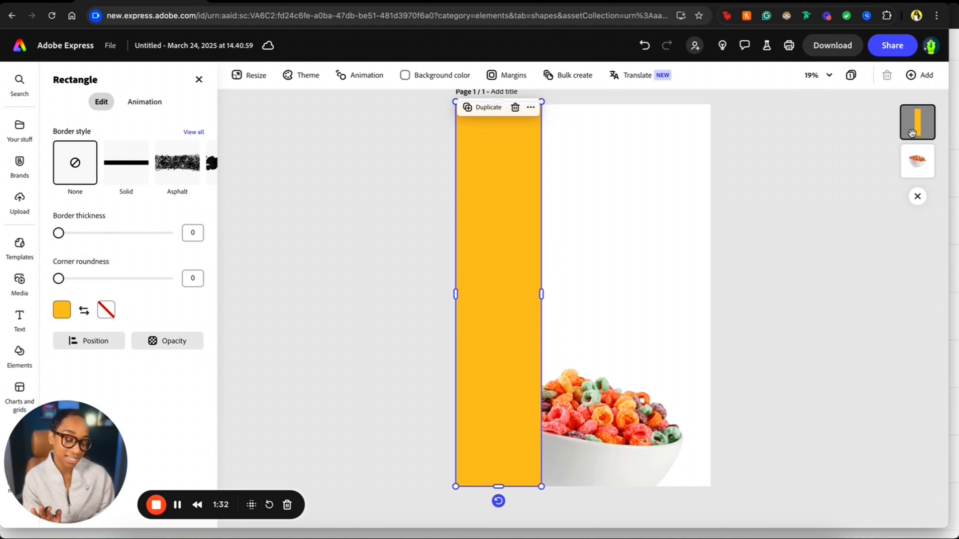
drag(911, 132, 922, 181)
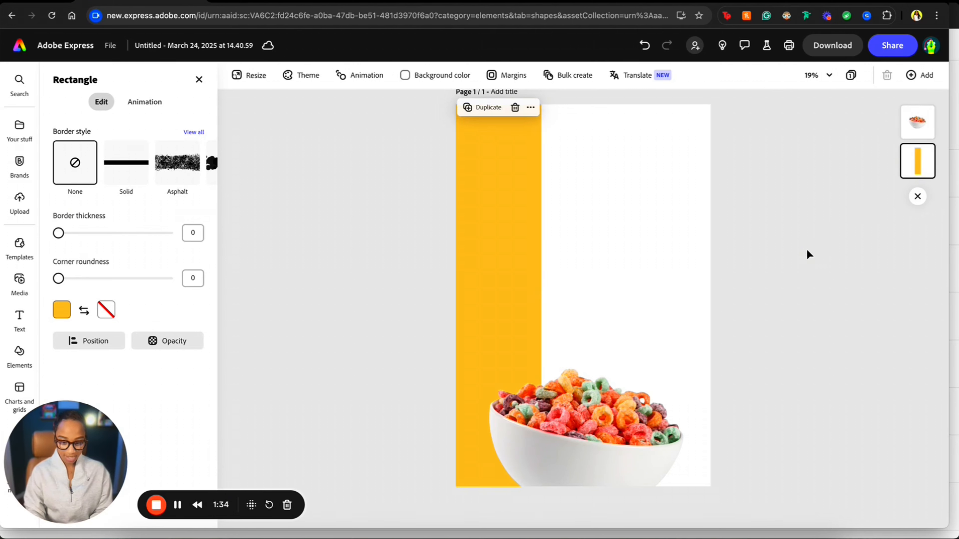
click(806, 249)
Duplicate the yellow stripe, set the copy against its right edge and fill it with pale cream (#FFF9ED).
click(512, 312)
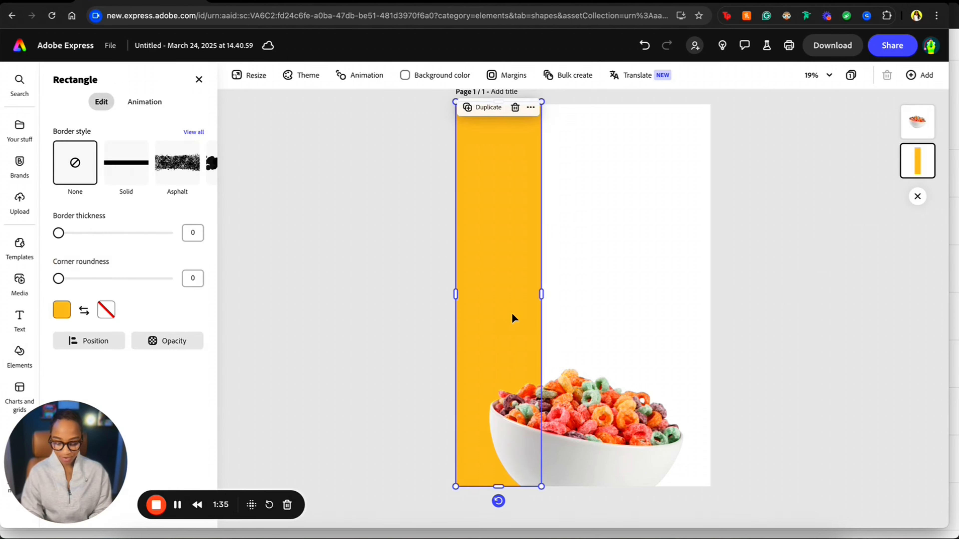
click(487, 108)
drag(518, 227, 592, 228)
click(62, 312)
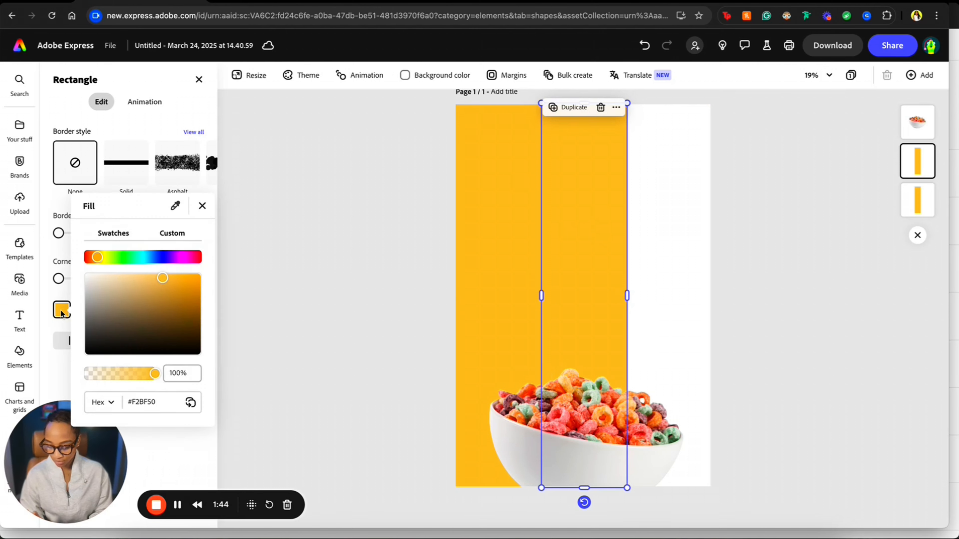
drag(191, 289, 93, 273)
click(688, 183)
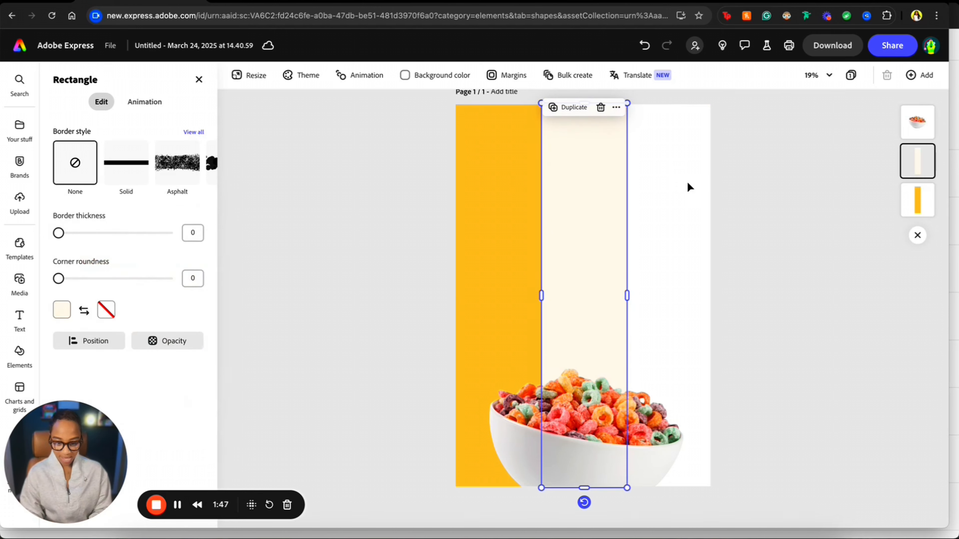
click(681, 210)
Duplicate the cream stripe and place the copy over the right third of the page.
click(614, 243)
click(566, 107)
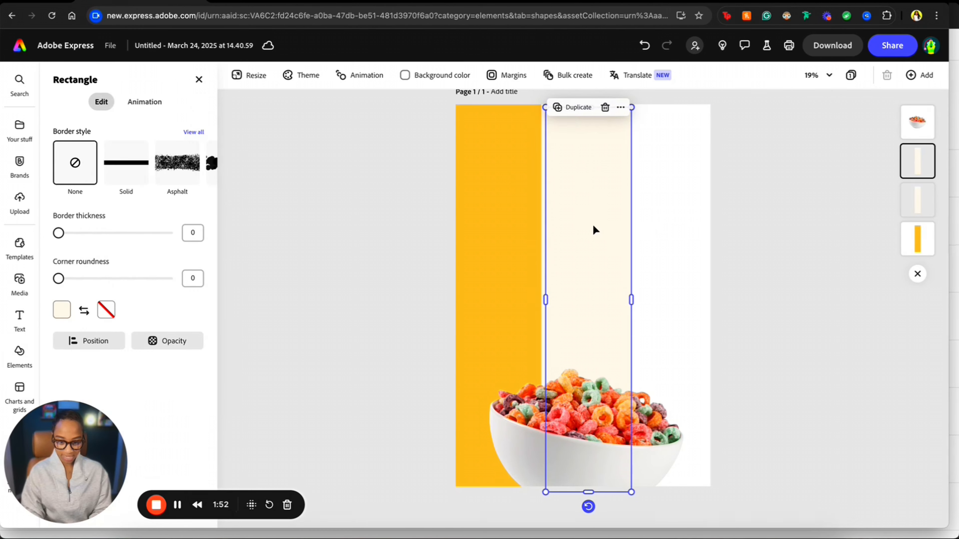
drag(593, 229, 675, 222)
click(785, 236)
Try a pale green fill (#EDFFF1) on the right-hand stripe.
click(699, 262)
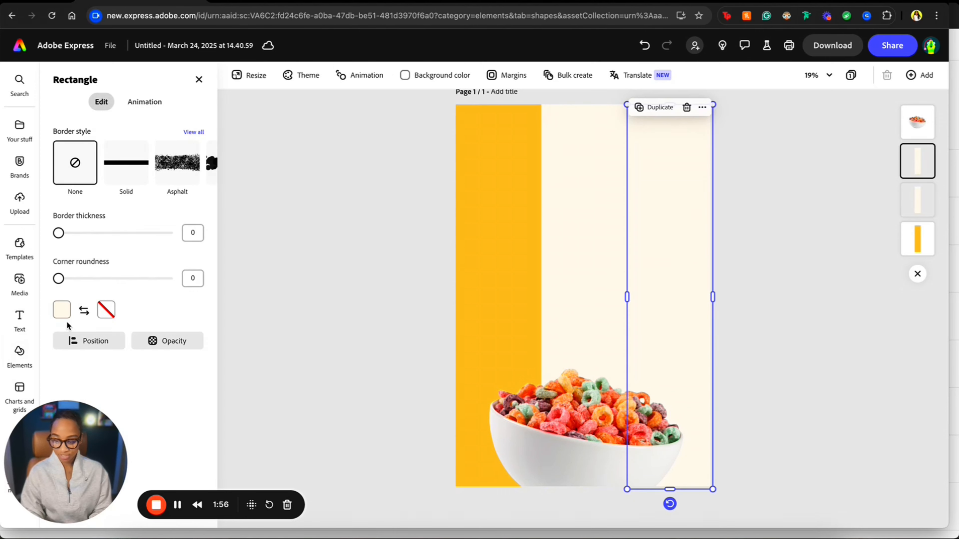
click(59, 310)
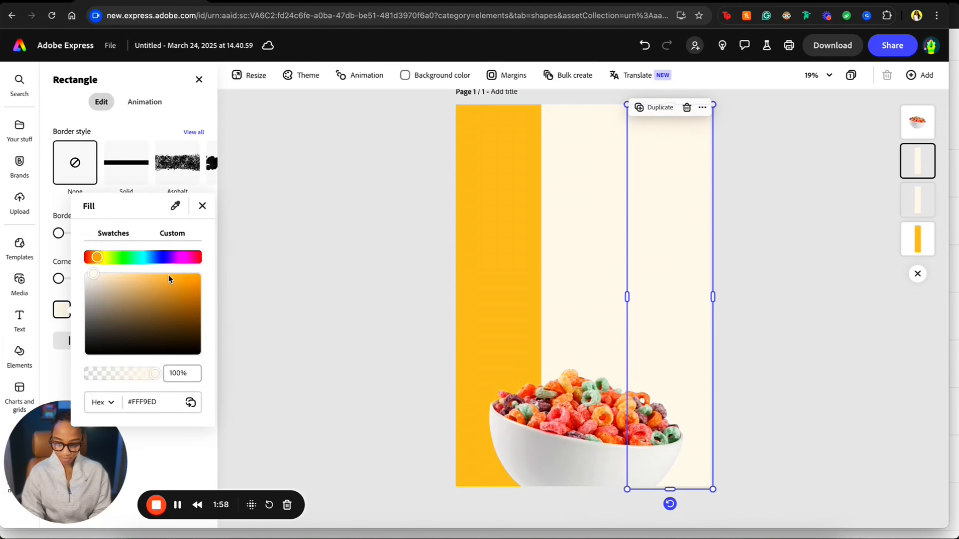
drag(139, 258, 128, 257)
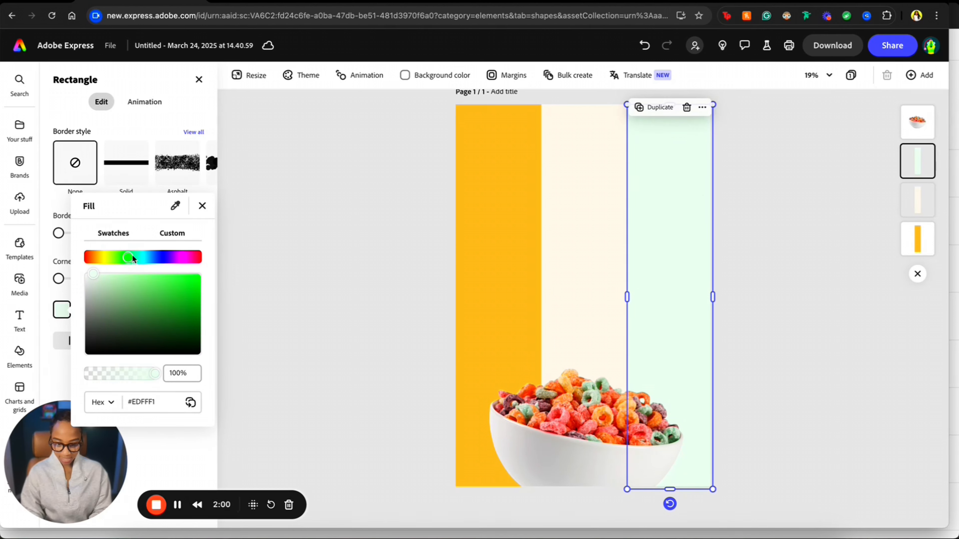
click(787, 216)
click(787, 216)
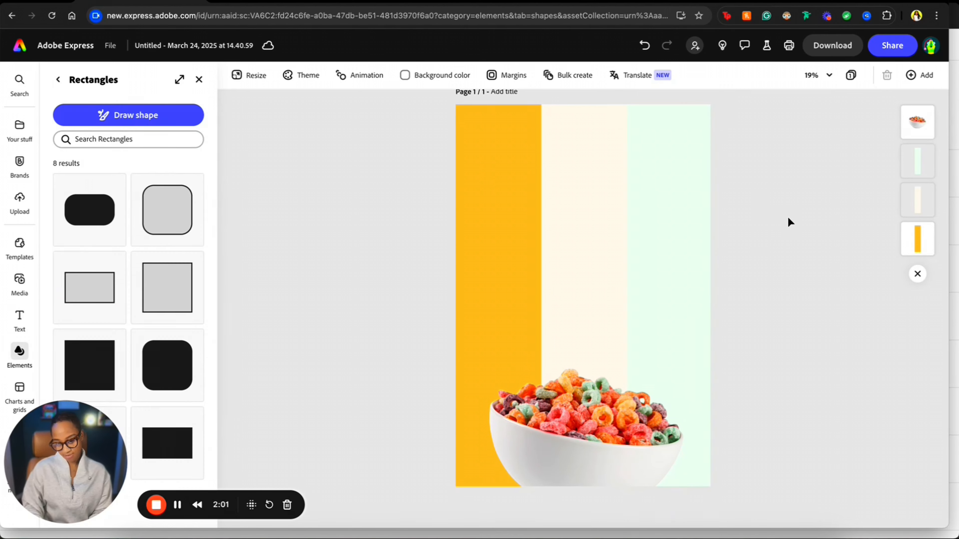
Fill the right-hand stripe with light aqua blue (#BDFFFD).
click(673, 242)
click(61, 309)
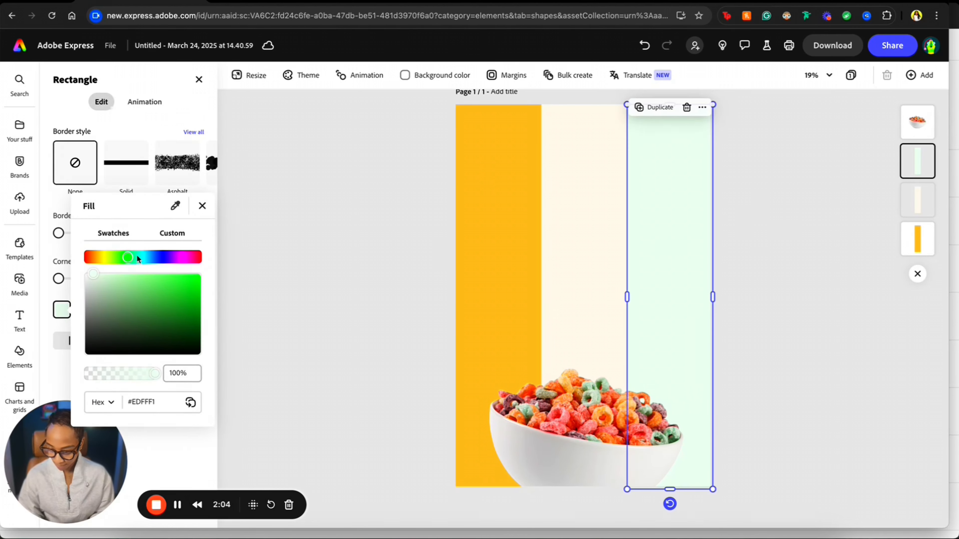
drag(127, 257, 142, 257)
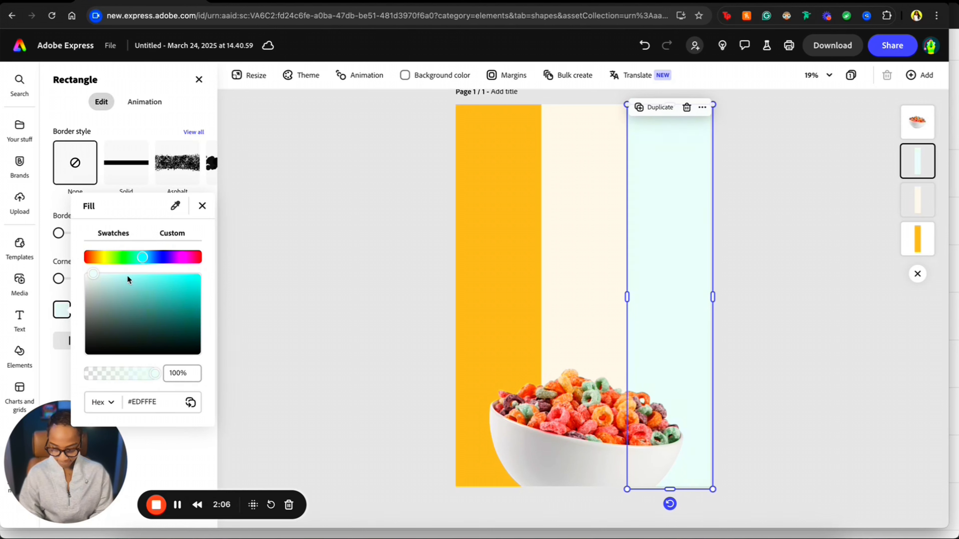
drag(93, 273, 115, 274)
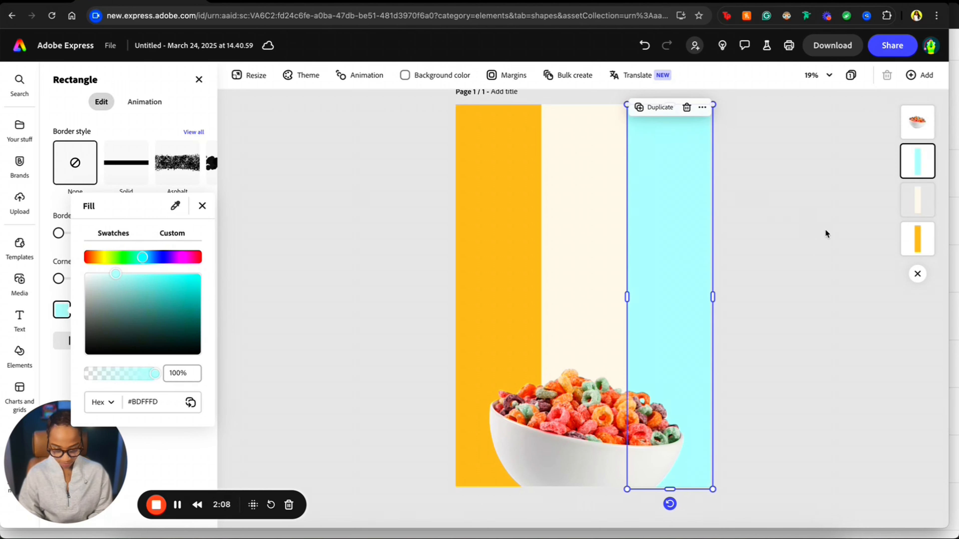
click(847, 236)
click(836, 248)
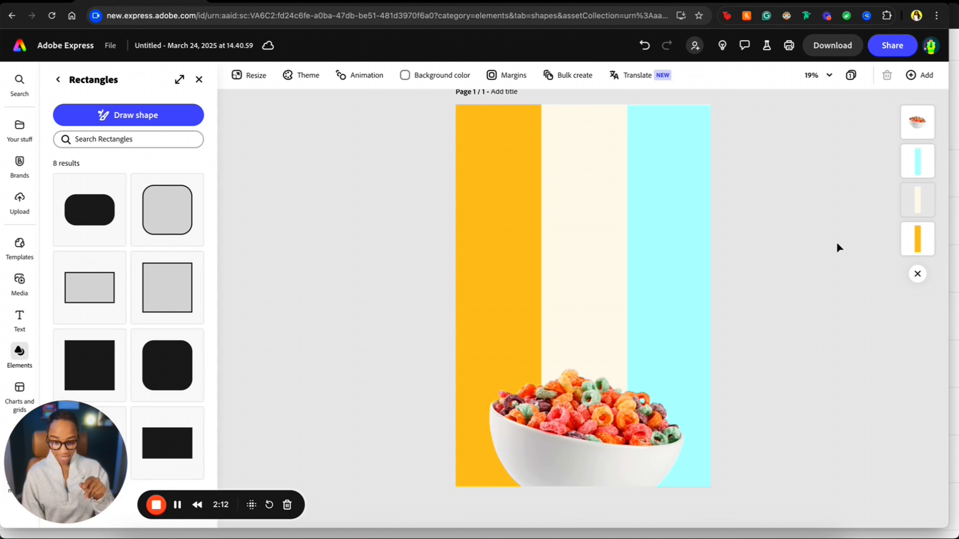
Enlarge the tilted cereal bowl slightly, keeping its base running off the page's lower edge.
click(643, 397)
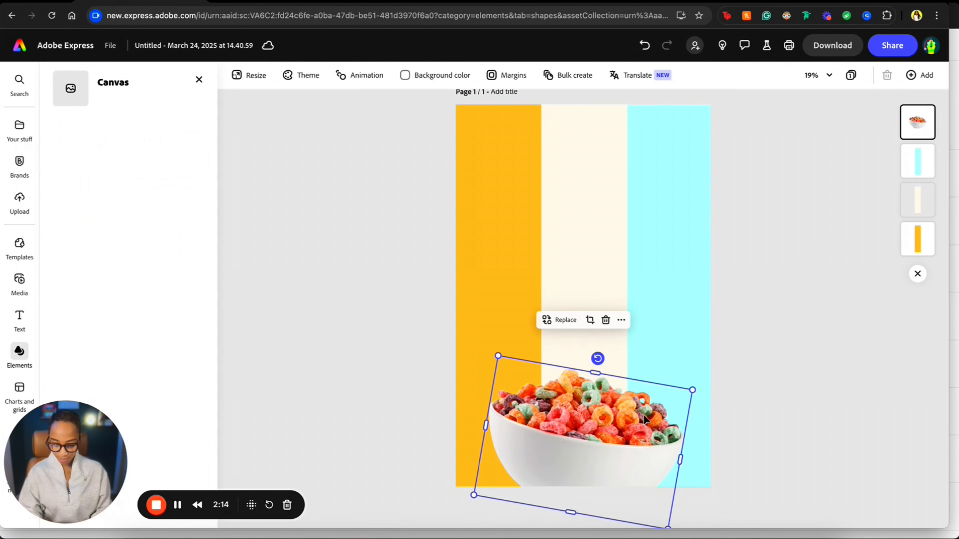
drag(694, 390, 696, 387)
mouse_move(637, 418)
mouse_down()
mouse_move(627, 418)
mouse_move(637, 418)
mouse_up()
click(781, 346)
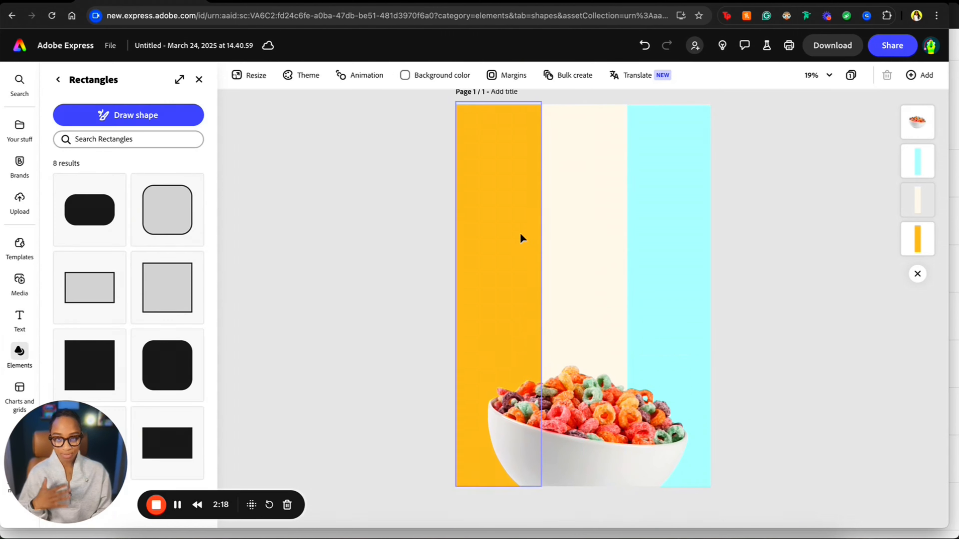
Add a new text box above the bowl, give it an arched text layout and enlarge it to size 71.
mouse_move(32, 192)
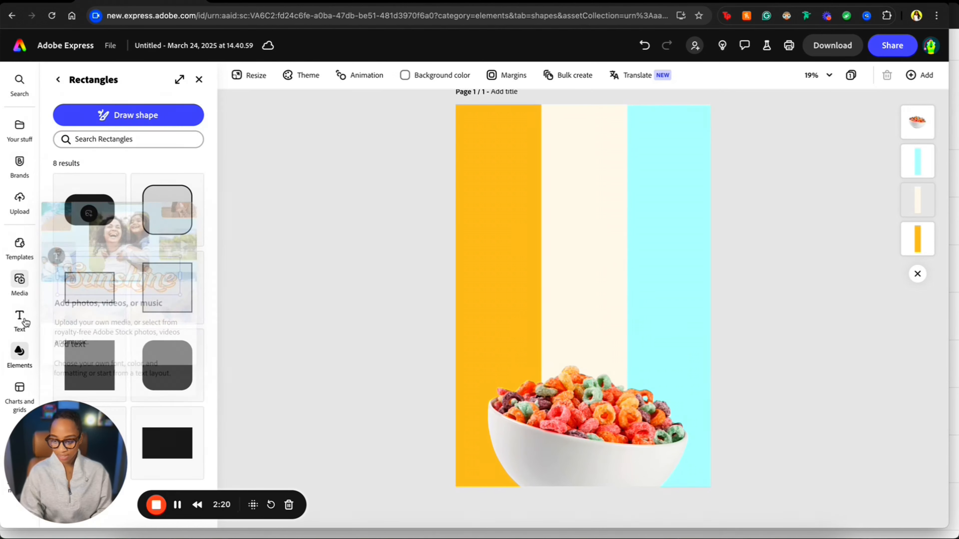
click(19, 316)
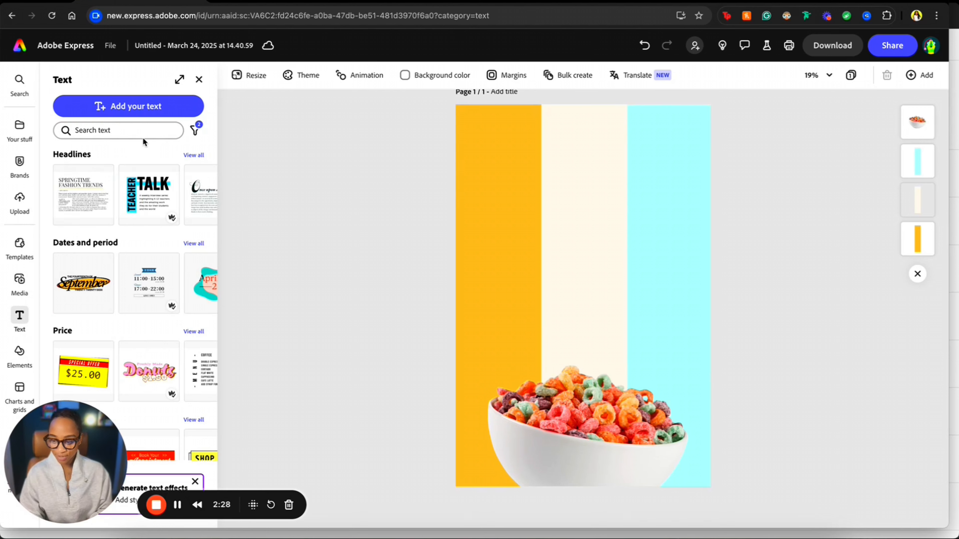
click(150, 130)
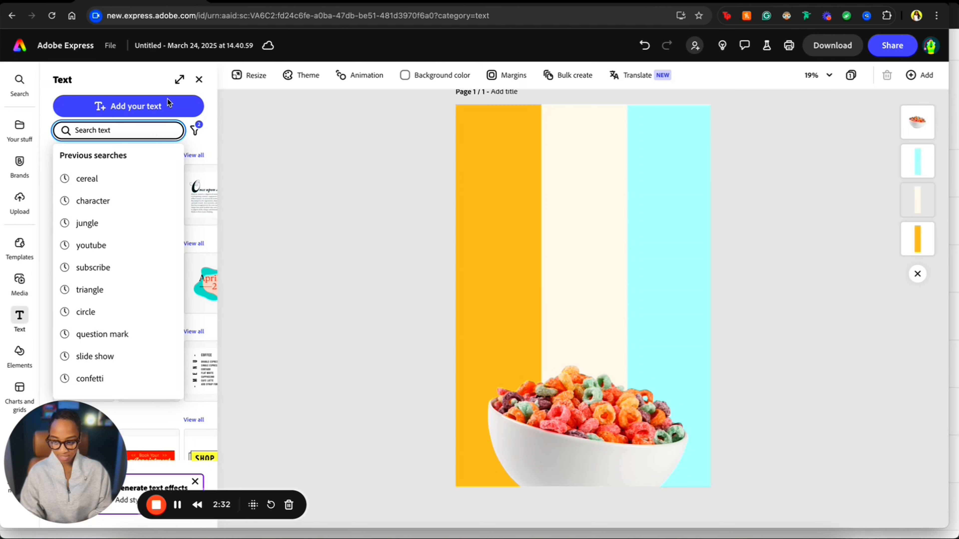
click(145, 107)
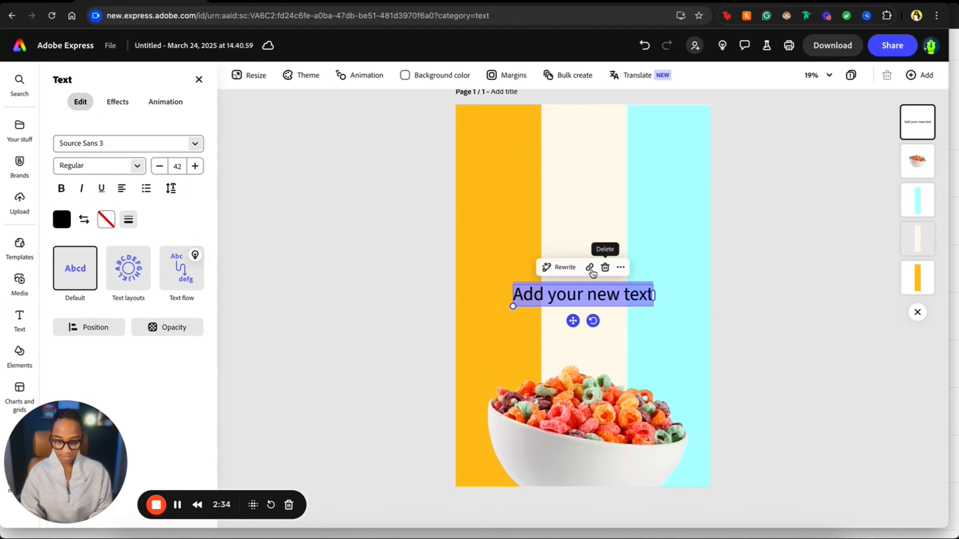
click(140, 278)
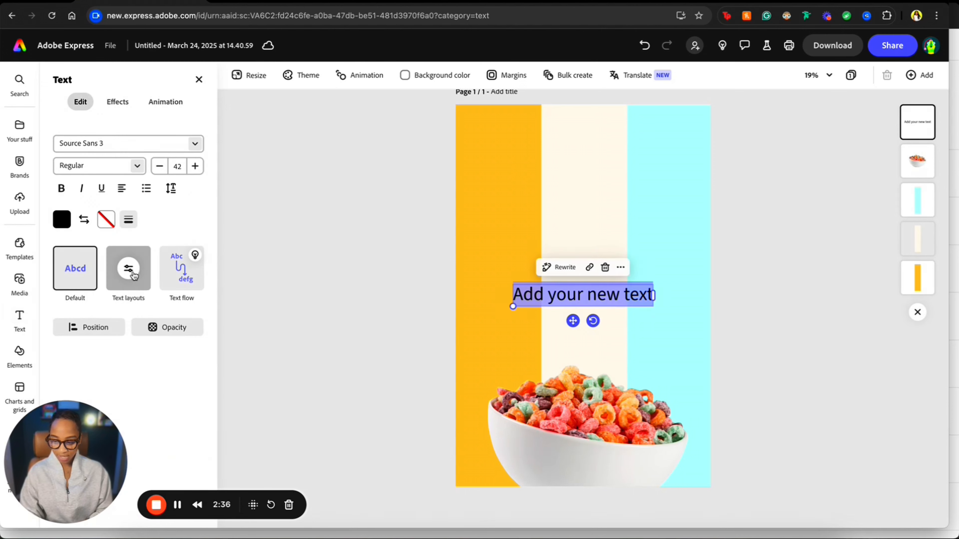
click(195, 246)
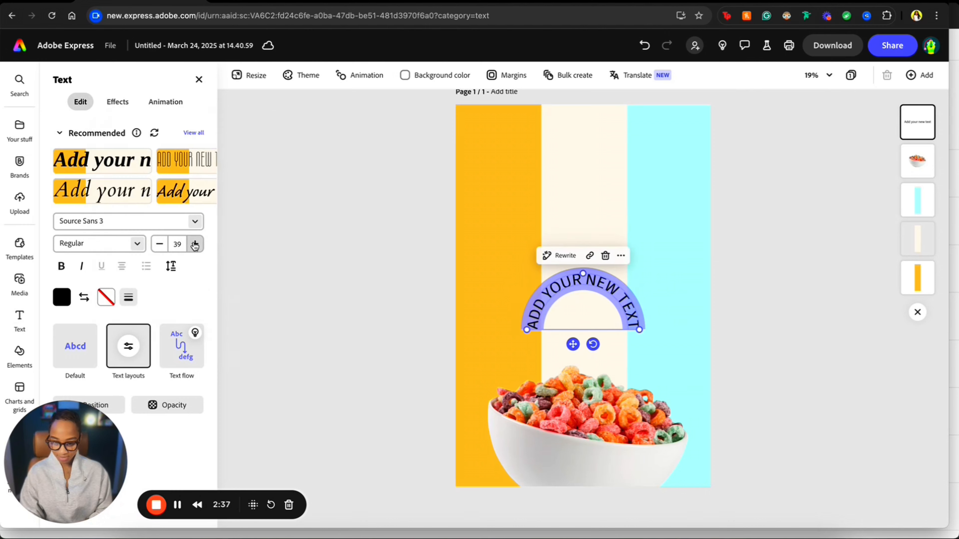
drag(641, 330, 642, 269)
Replace the arched text with "HAPPY" and fit it at size 179 in the upper half of the page.
double_click(602, 241)
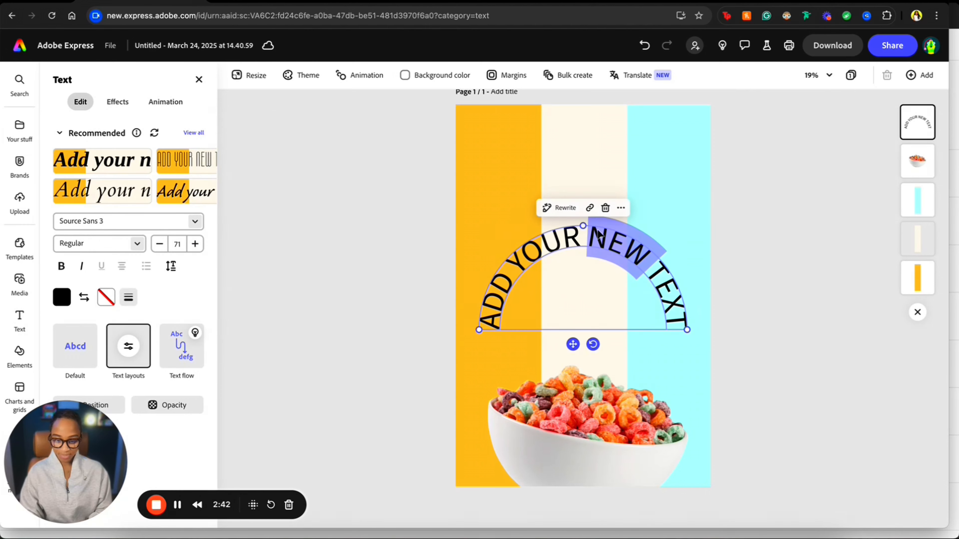
triple_click(579, 232)
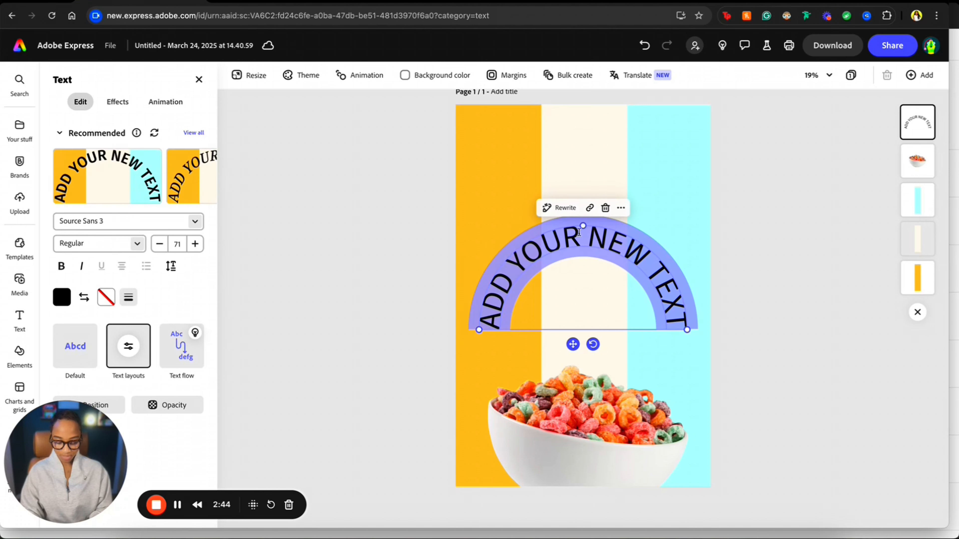
text(HAPPY)
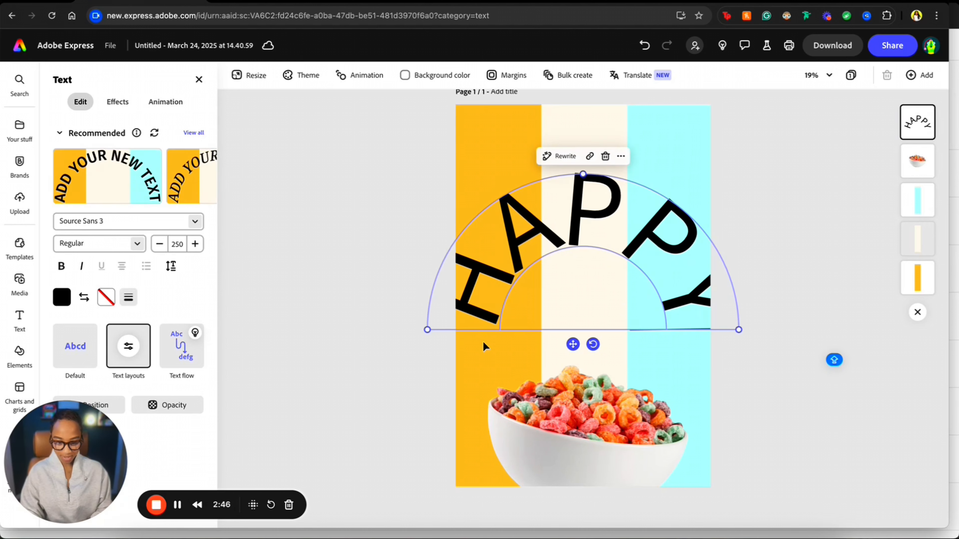
drag(740, 330, 695, 330)
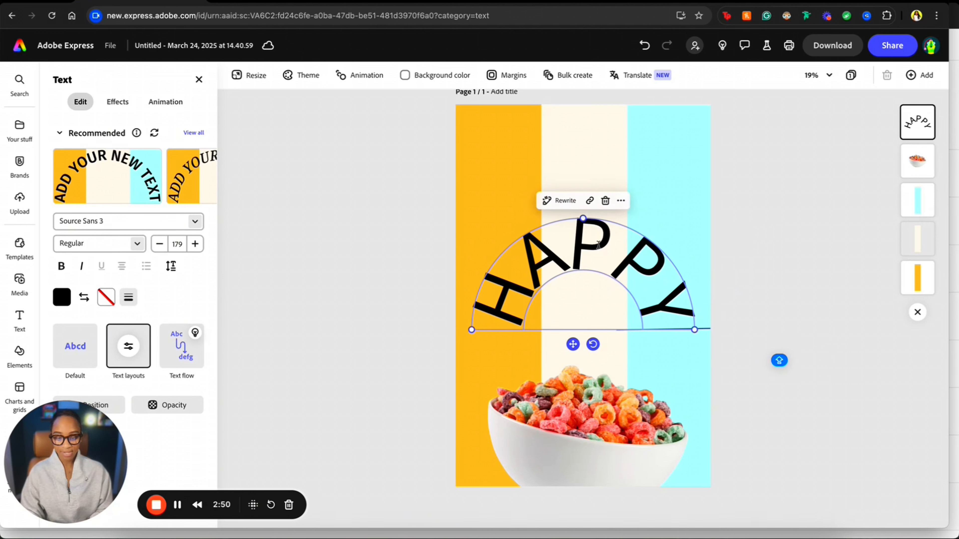
drag(573, 344, 573, 275)
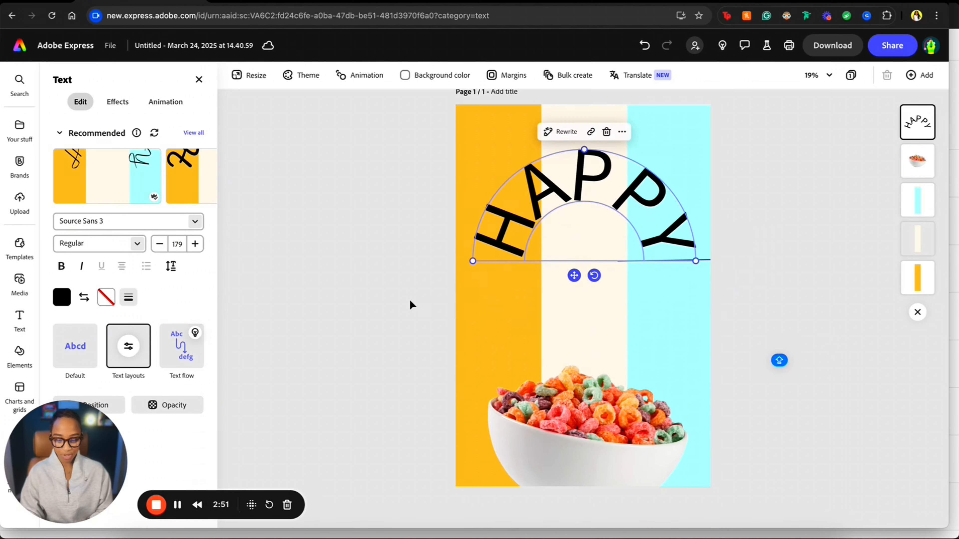
Set the font of the arched "HAPPY" text to Anton.
click(195, 221)
scroll(179, 377, down, 10)
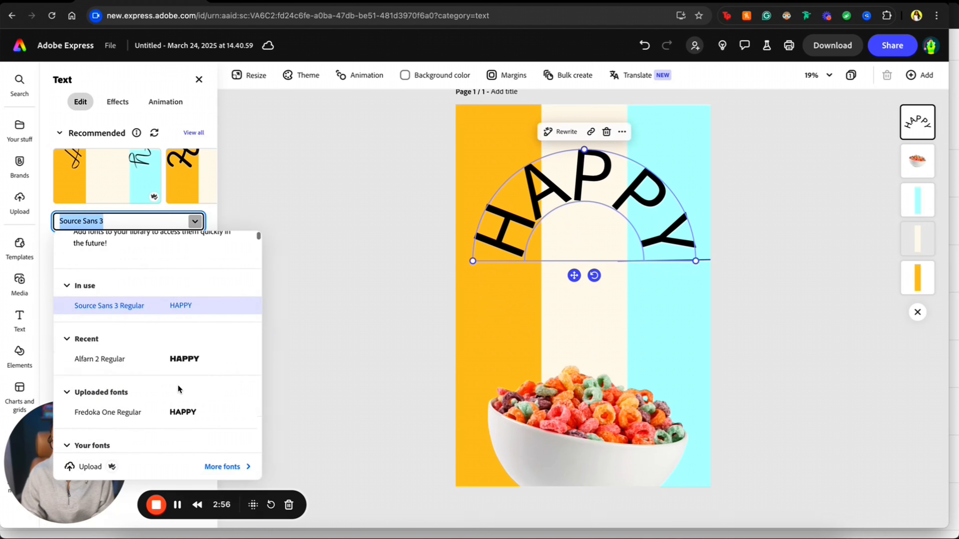
scroll(179, 389, down, 8)
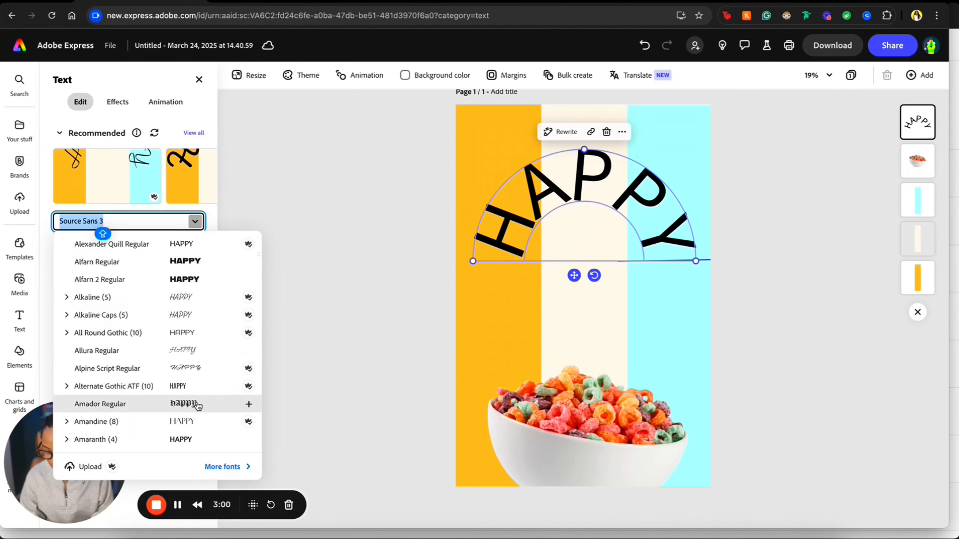
scroll(197, 407, down, 4)
click(197, 411)
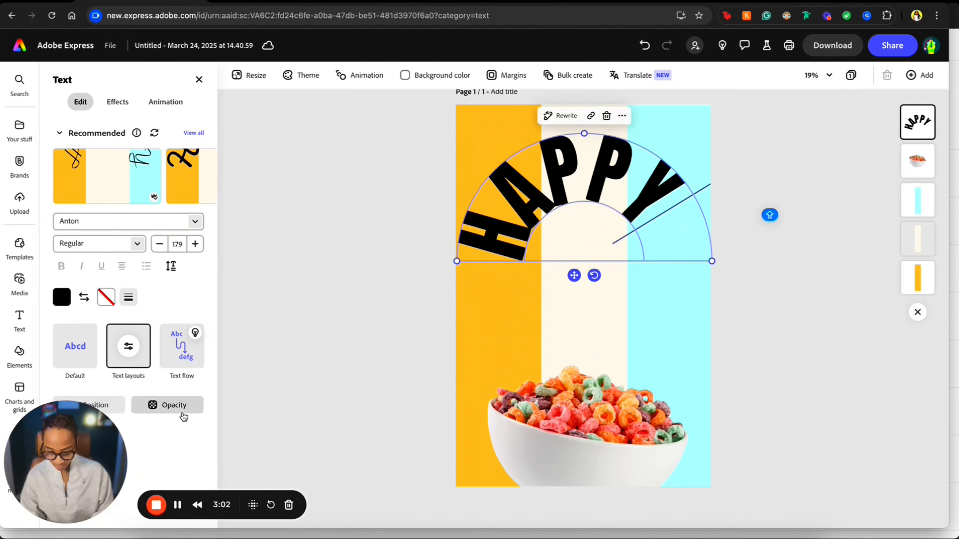
Change the font of the arched "HAPPY" text to Bello Caps Pro.
click(195, 221)
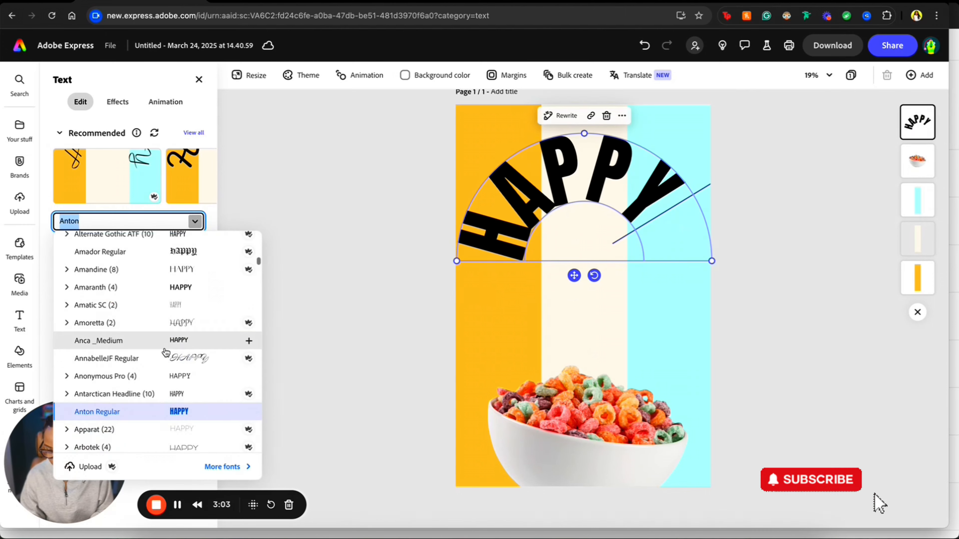
scroll(166, 351, down, 8)
scroll(197, 368, down, 3)
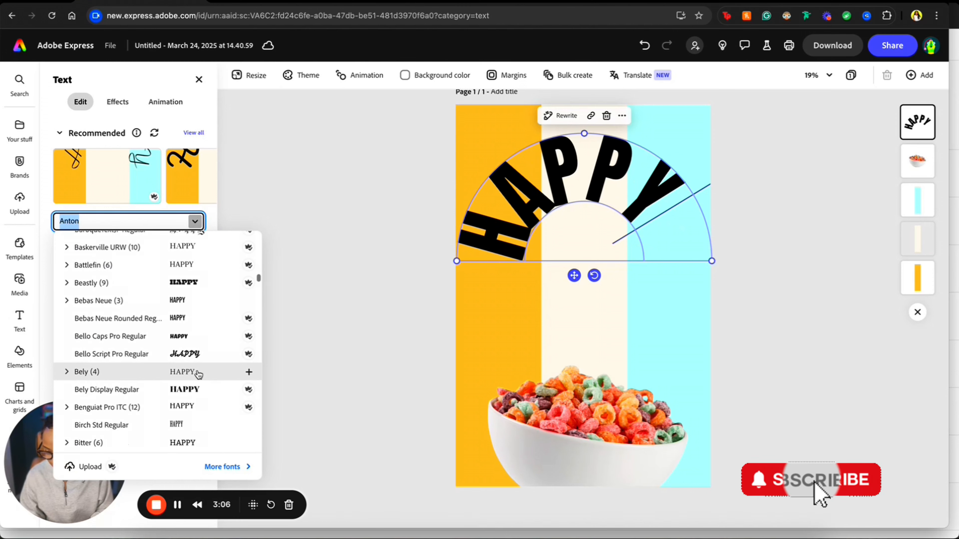
click(188, 340)
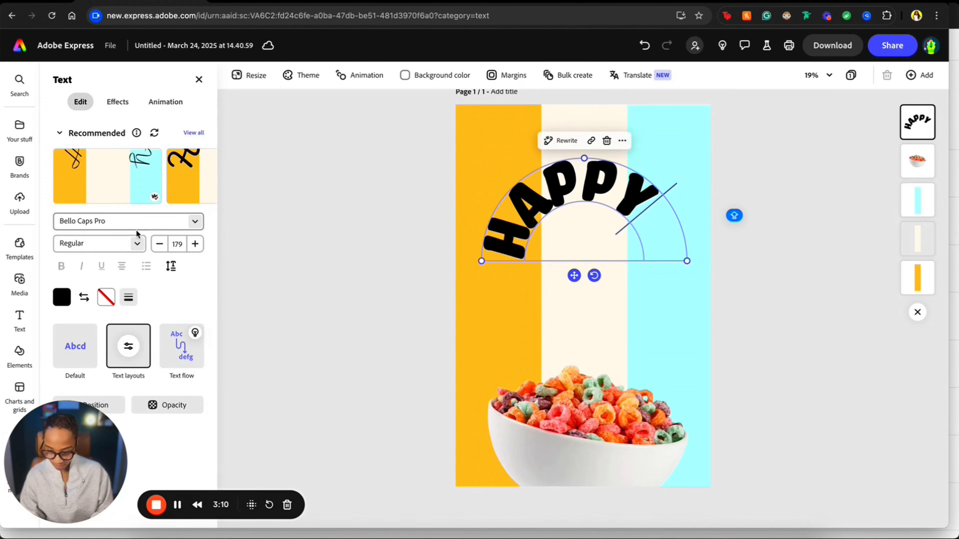
Set the font of the arched "HAPPY" text to FatFrank Heavy.
click(195, 222)
scroll(149, 412, down, 5)
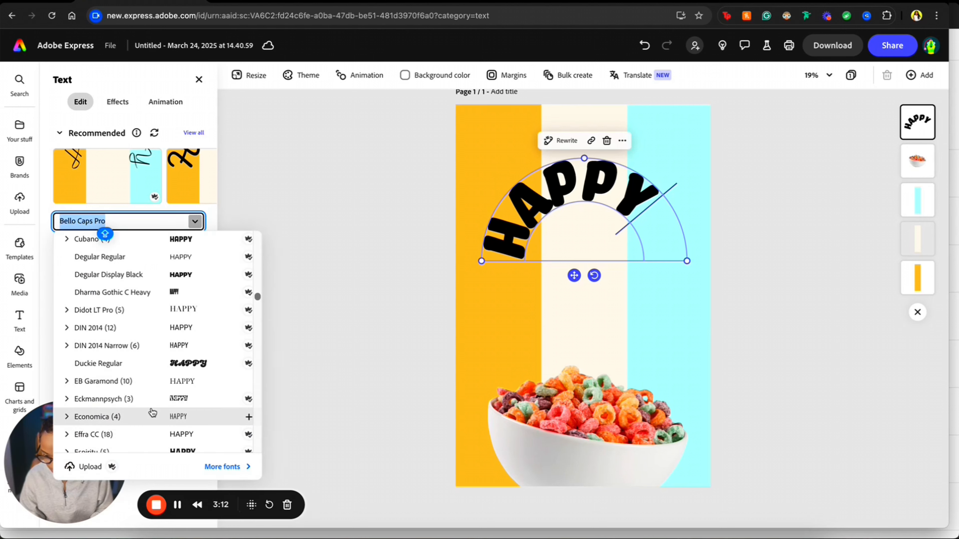
scroll(189, 378, down, 3)
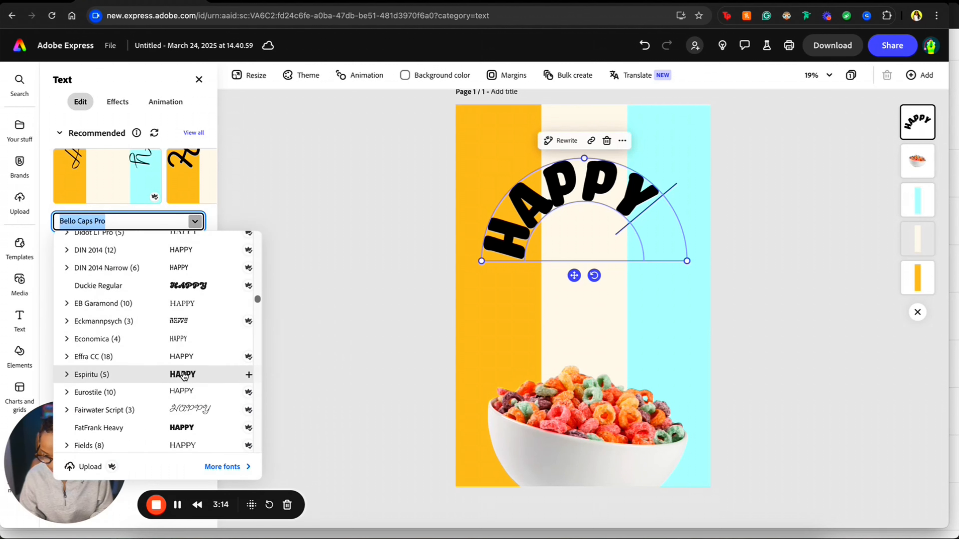
click(200, 414)
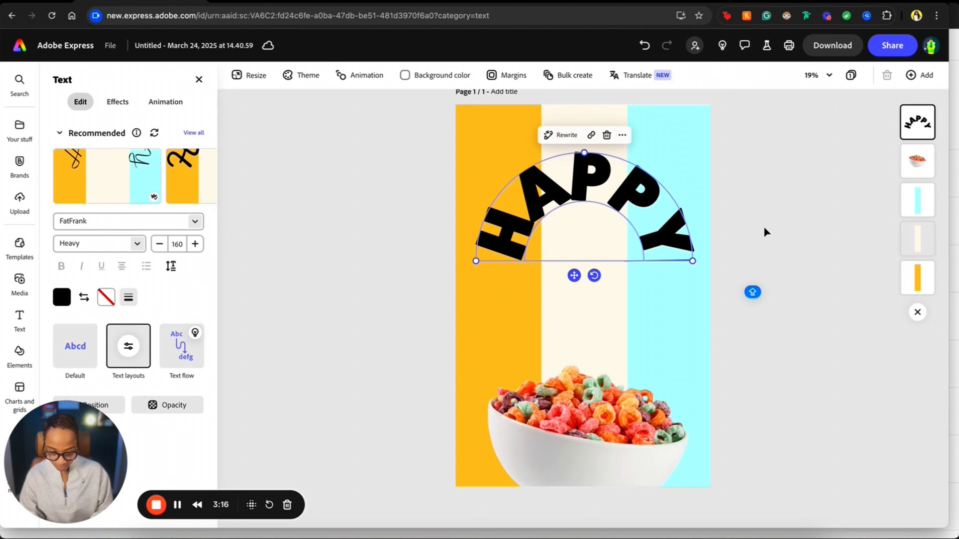
Add a white outline (#FFFFFF) to the "HAPPY" text and widen it into a thick border around the letters.
double_click(607, 174)
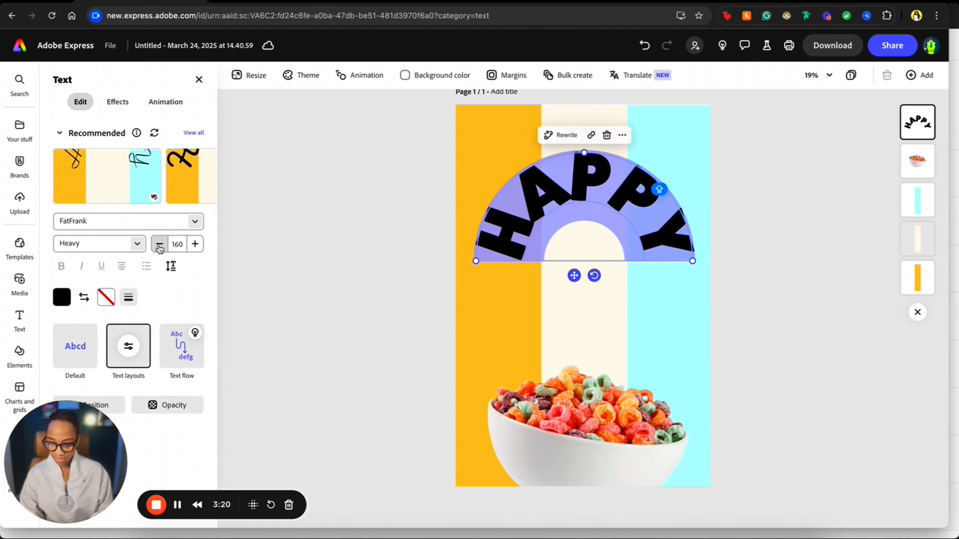
click(105, 298)
drag(150, 273, 114, 245)
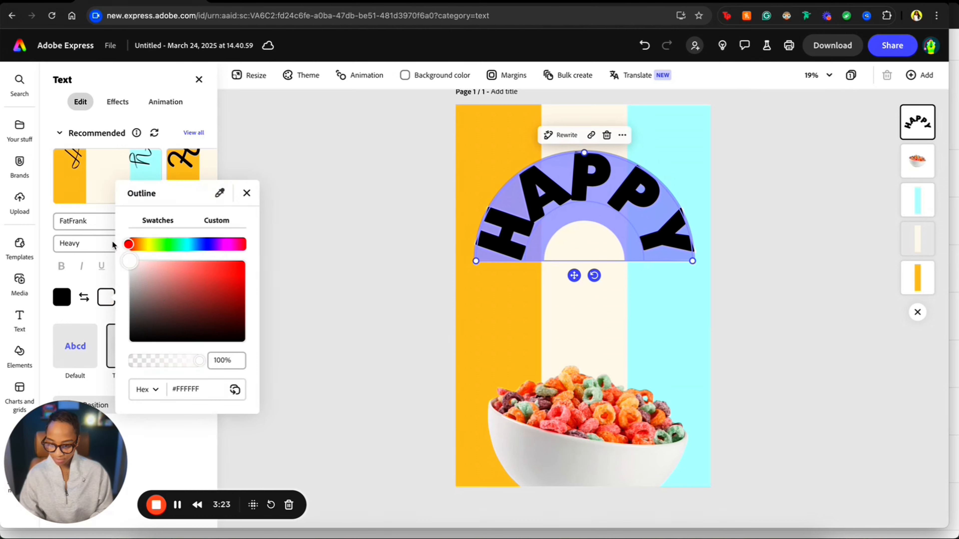
click(247, 192)
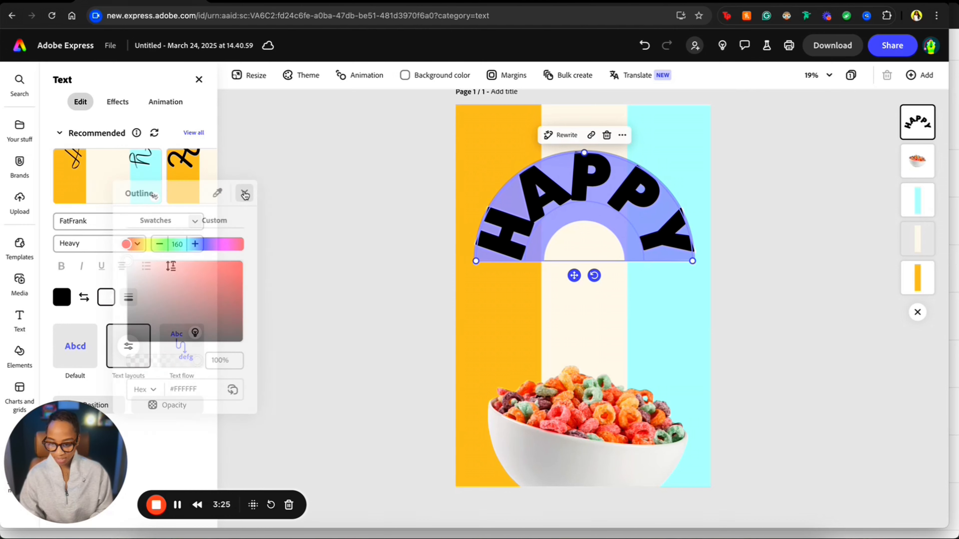
click(126, 299)
drag(106, 353, 202, 359)
click(314, 289)
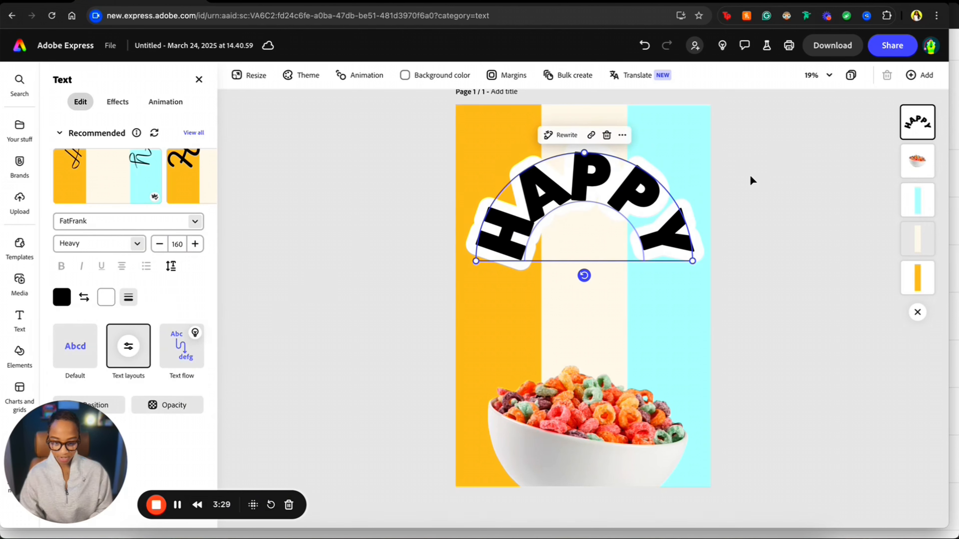
Change the fill colour of the "HAPPY" letters to a bright orange-red.
key(super+a)
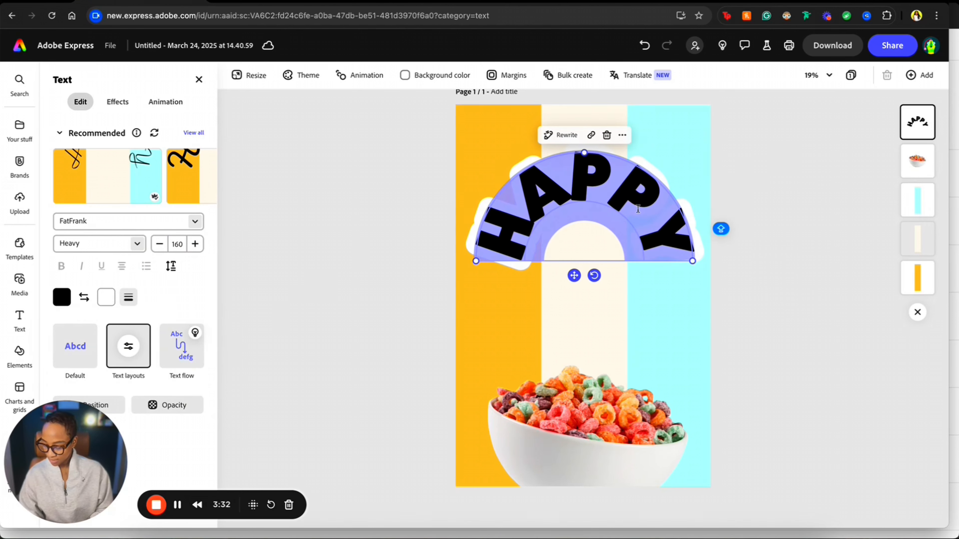
click(63, 299)
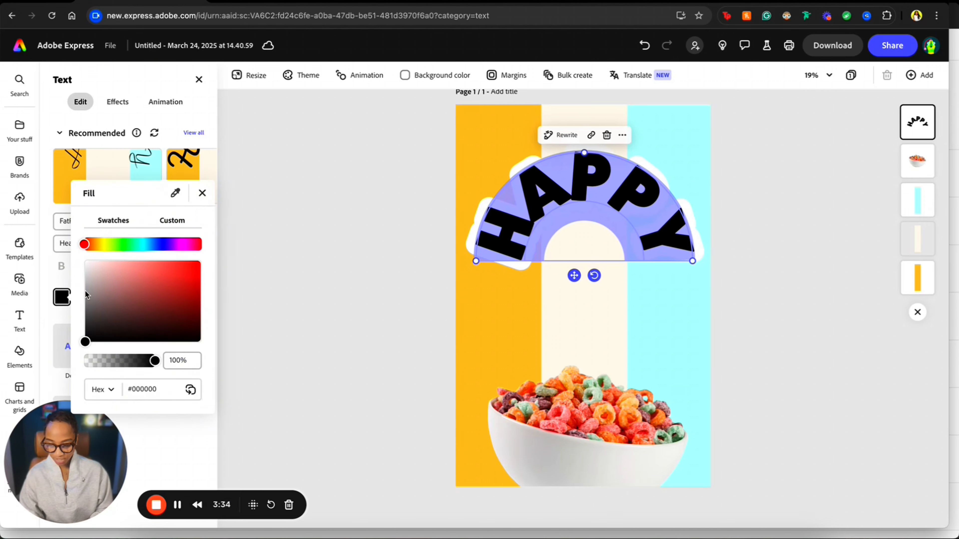
click(162, 244)
mouse_move(173, 271)
mouse_down()
mouse_move(207, 248)
mouse_move(112, 246)
mouse_move(139, 245)
mouse_move(88, 256)
mouse_up()
click(180, 244)
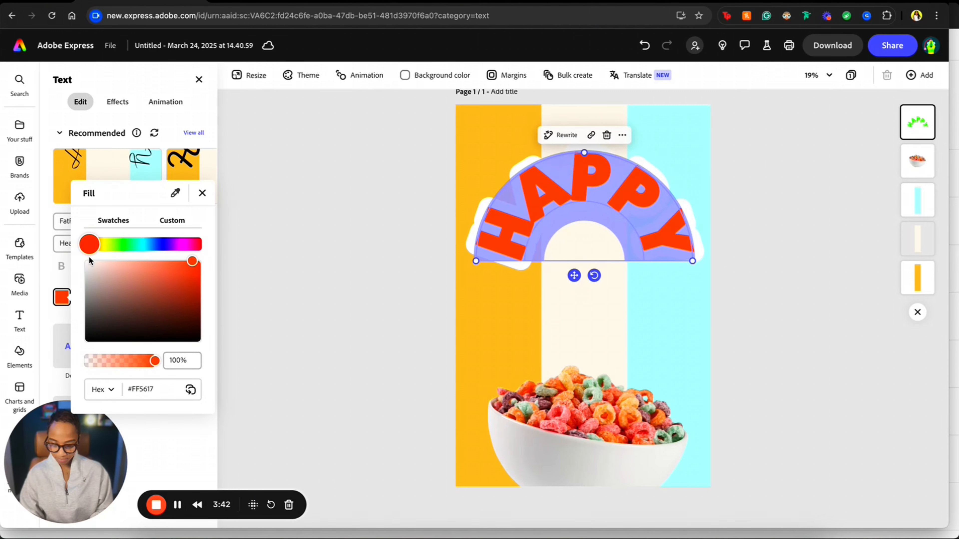
click(388, 207)
click(766, 203)
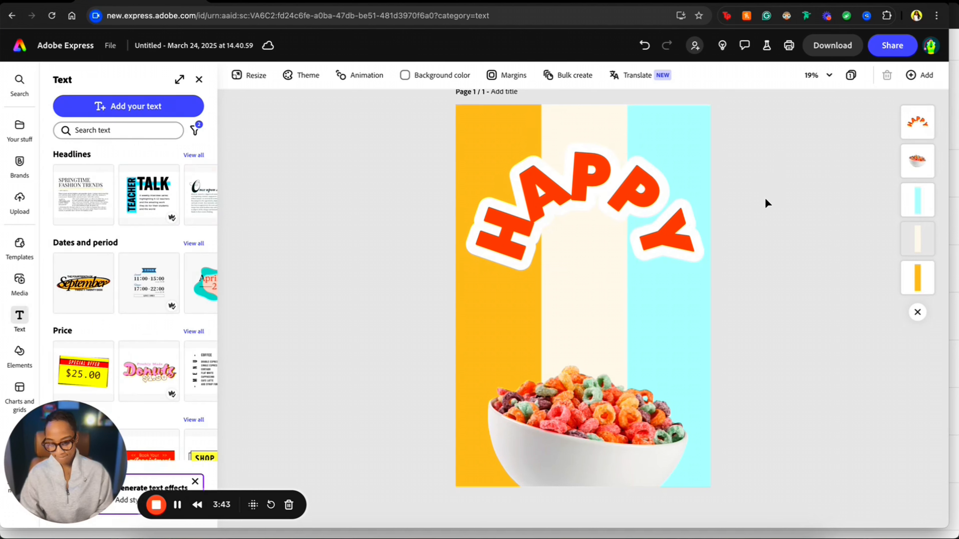
Recolour the thick outline of the "HAPPY" text to a pale yellow.
click(646, 213)
click(646, 213)
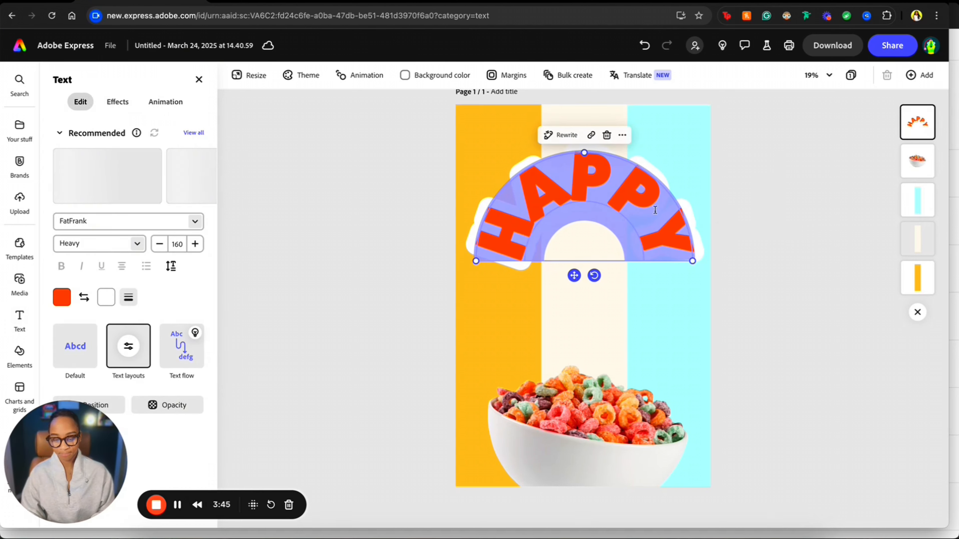
click(107, 297)
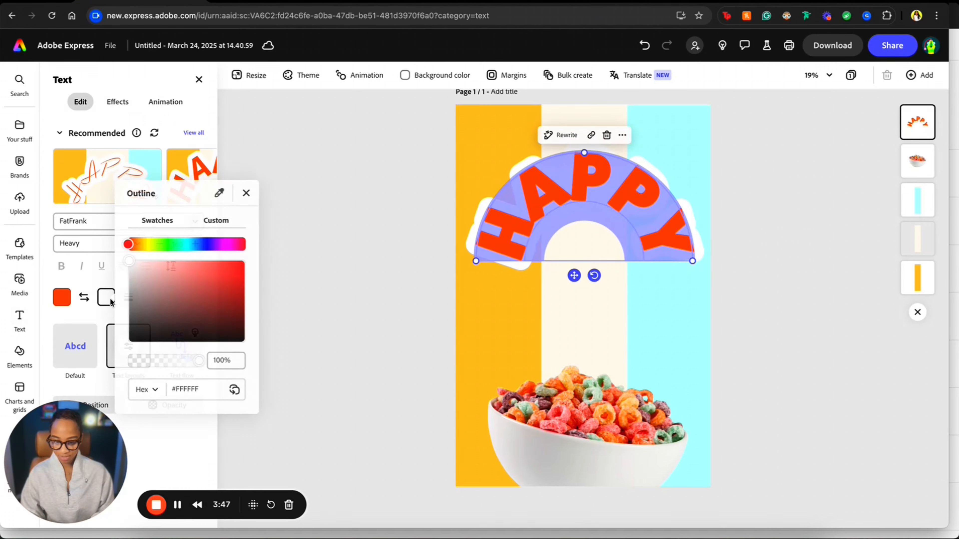
click(227, 245)
drag(185, 282, 168, 266)
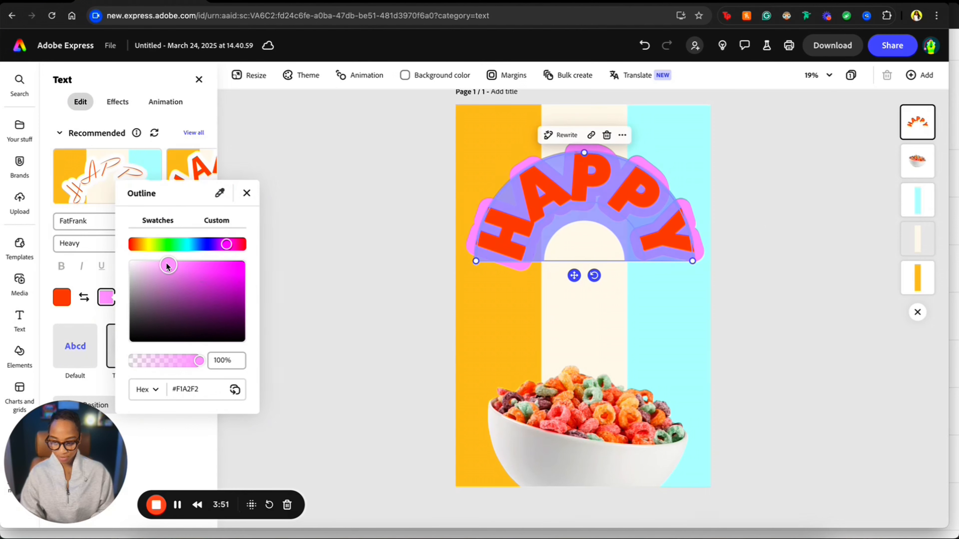
click(146, 247)
click(331, 181)
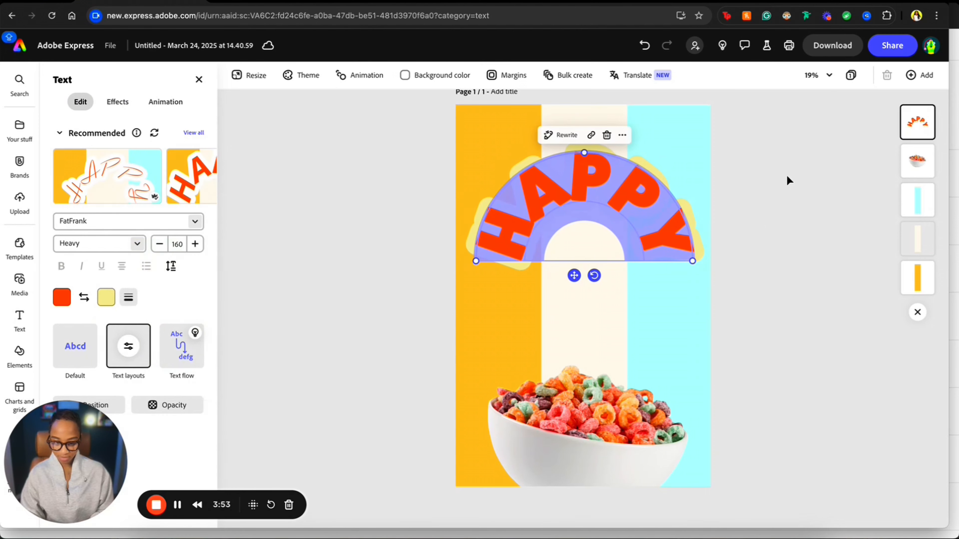
click(781, 218)
click(662, 228)
click(334, 222)
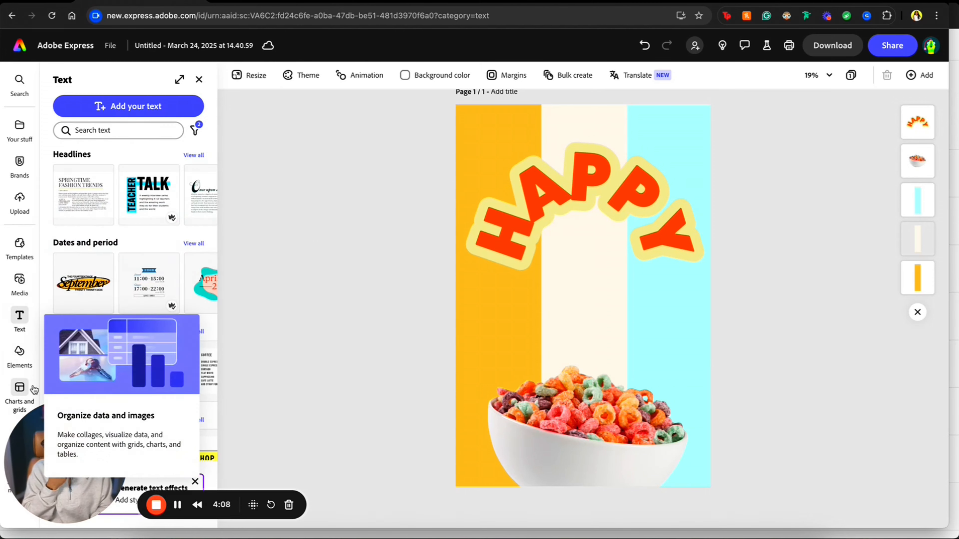
click(19, 289)
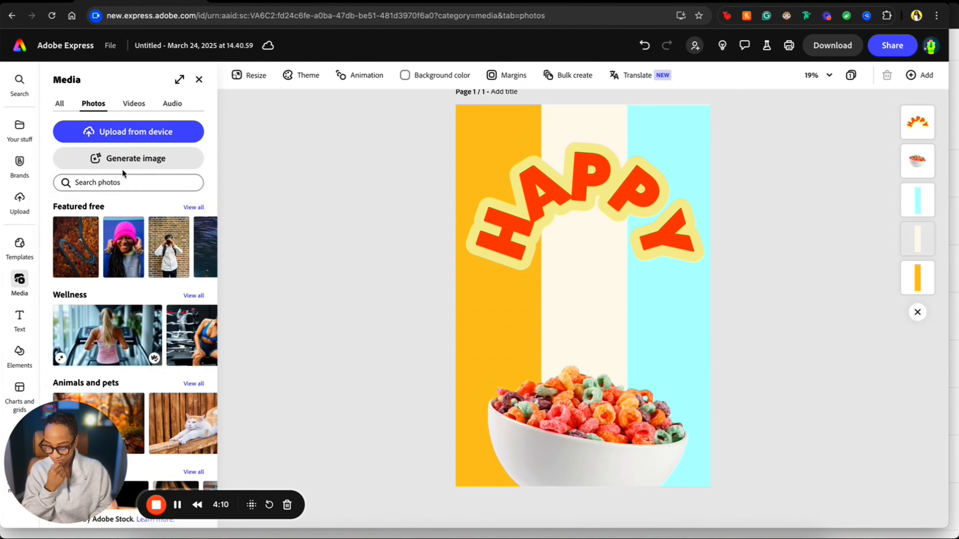
click(25, 359)
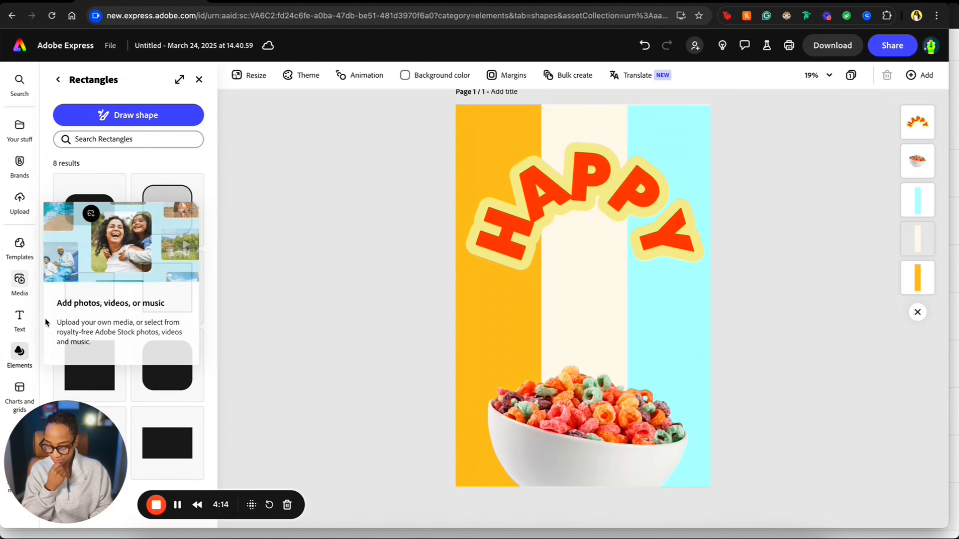
click(57, 79)
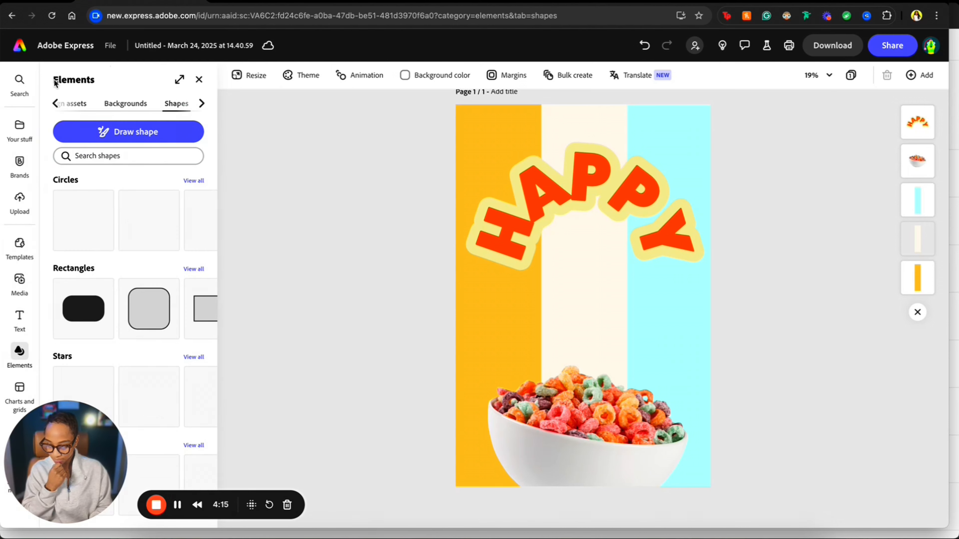
Search the stock photos for "CEREAL" and add the picture of a single brown cereal ring to the page.
click(9, 84)
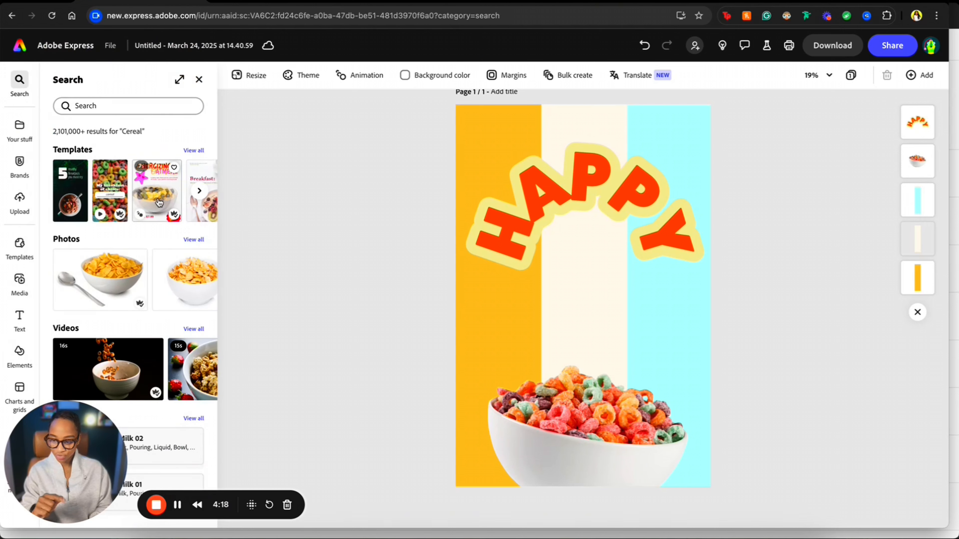
click(145, 105)
text(cERE)
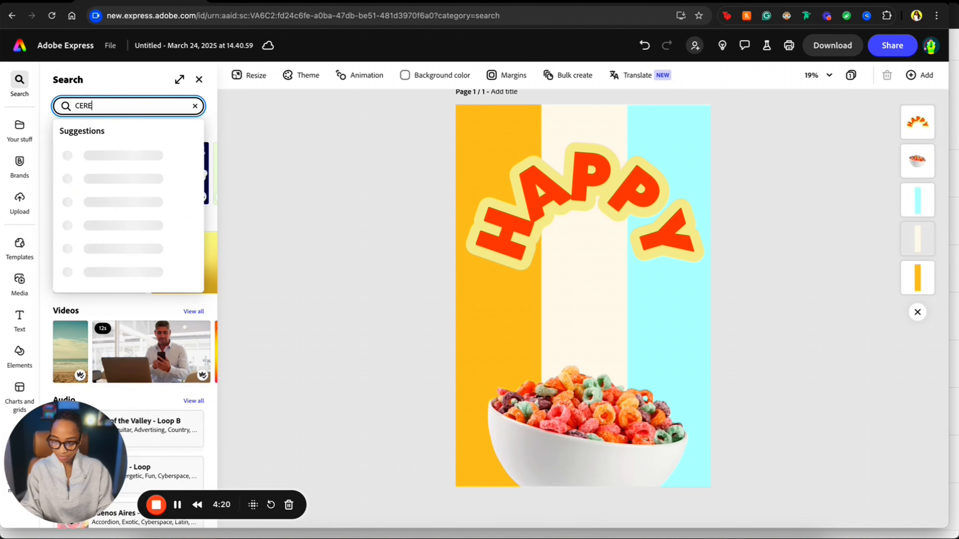
key(Return)
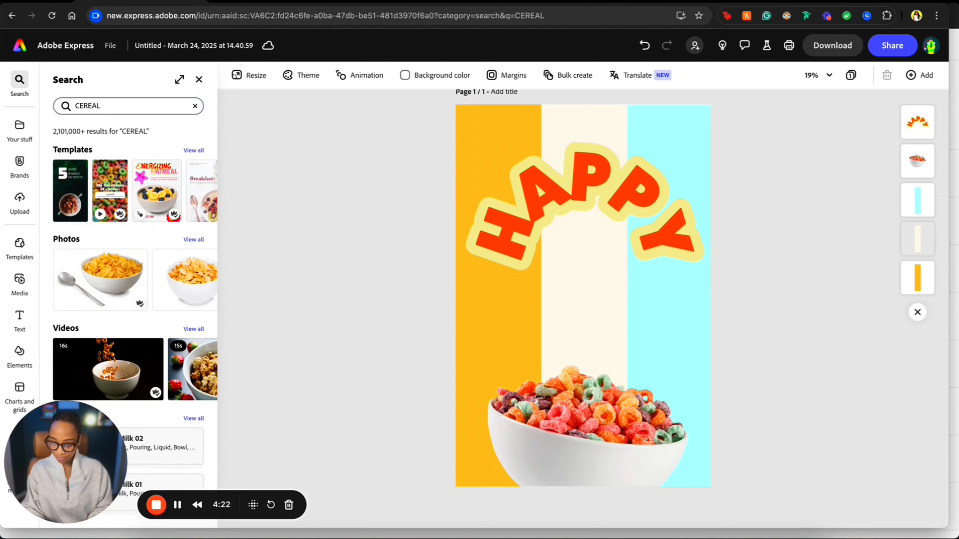
click(200, 238)
scroll(169, 341, down, 5)
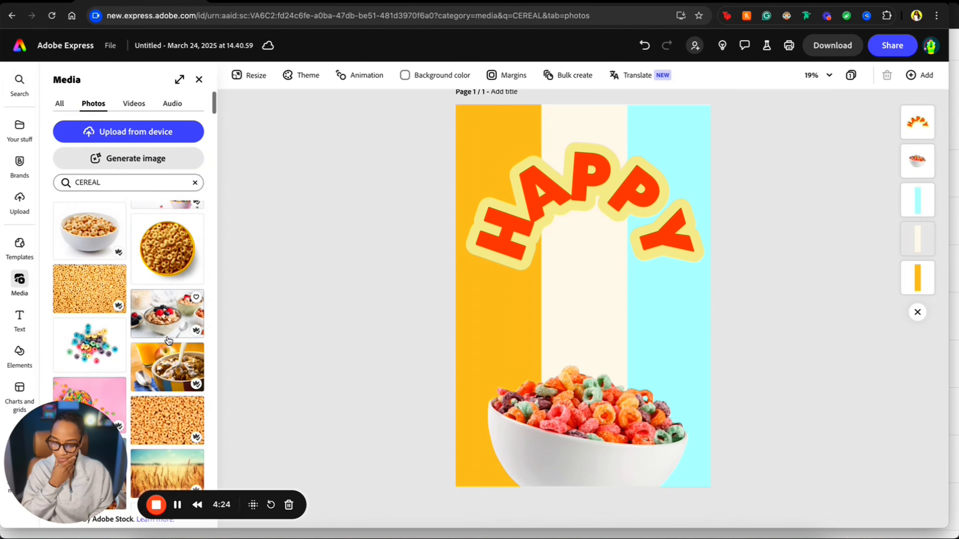
scroll(169, 341, down, 10)
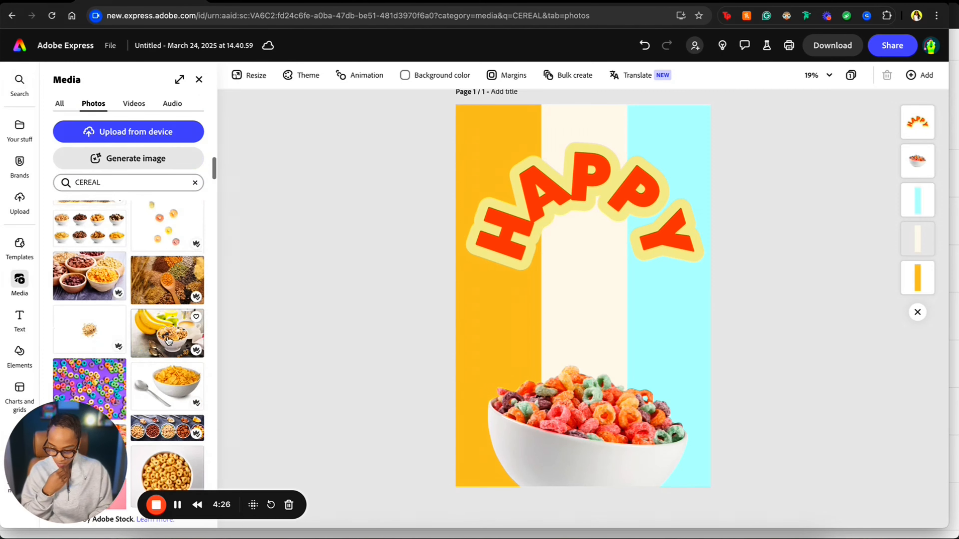
scroll(169, 341, down, 10)
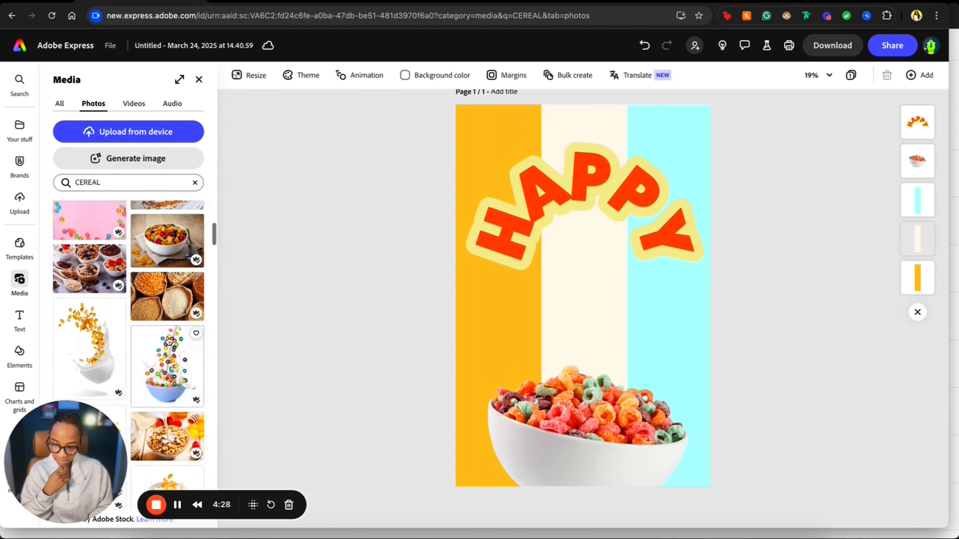
scroll(169, 341, down, 10)
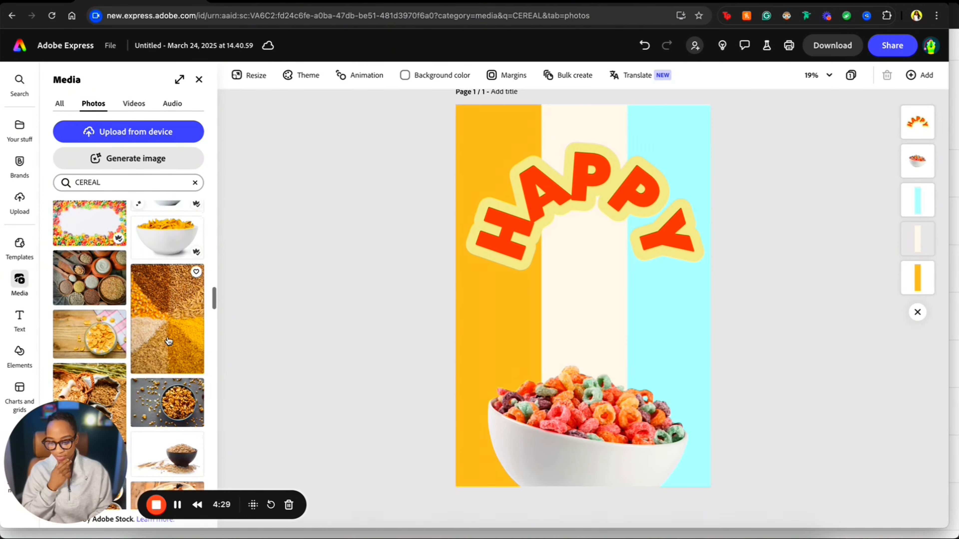
scroll(168, 341, down, 10)
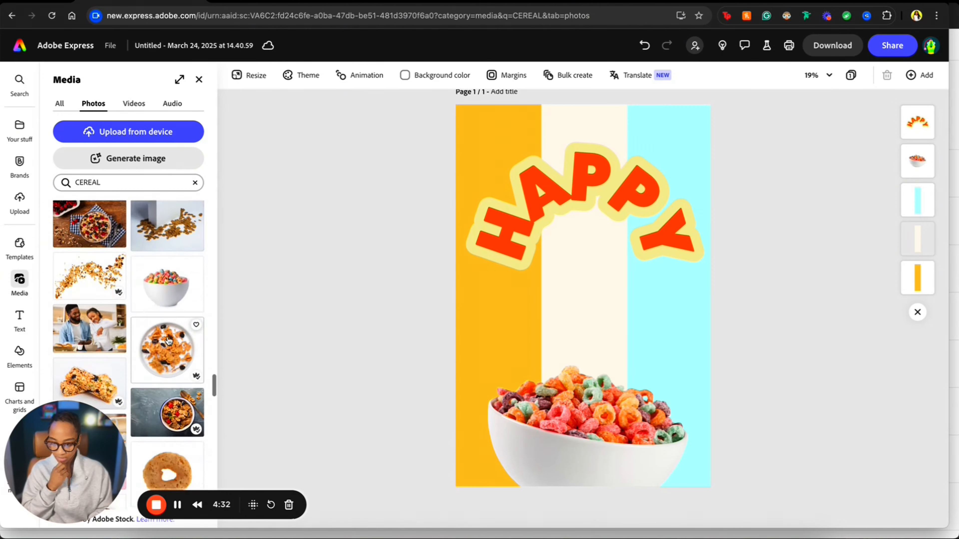
click(171, 358)
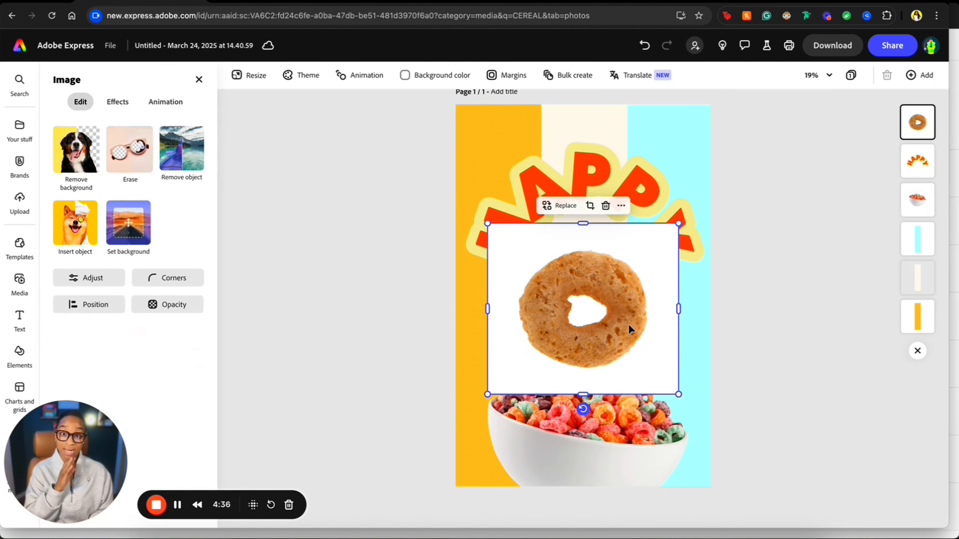
Remove the cereal ring photo's background and position the ring centred between the "HAPPY" title and the bowl.
click(78, 163)
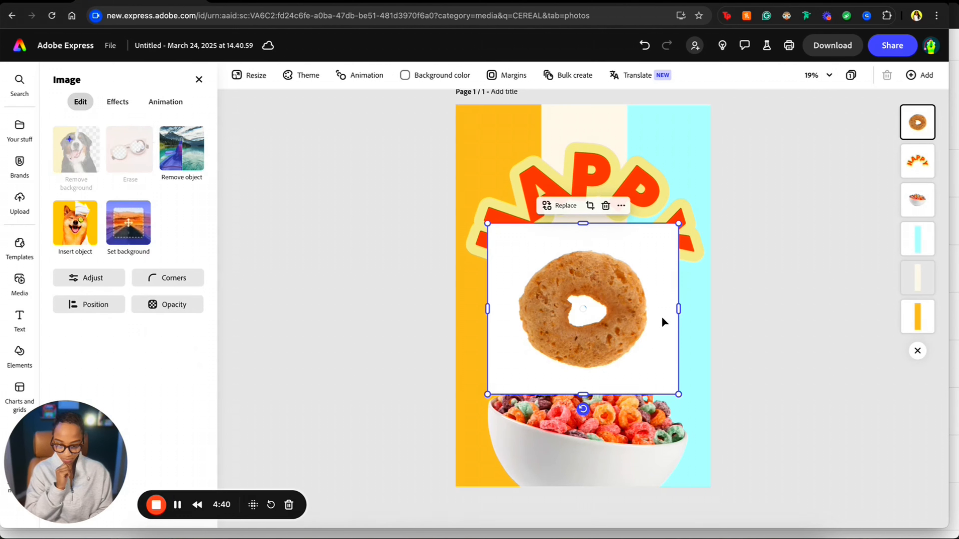
drag(628, 322, 631, 271)
click(796, 271)
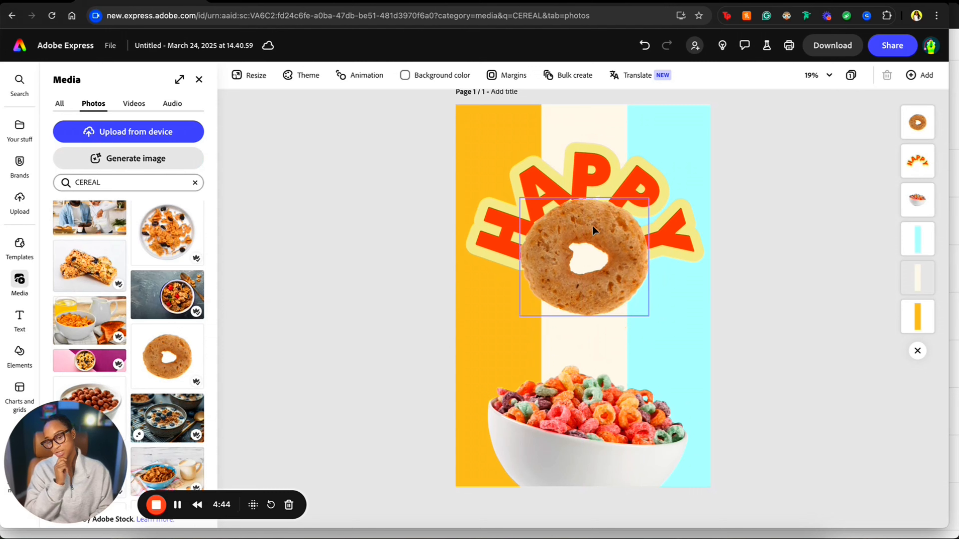
click(621, 179)
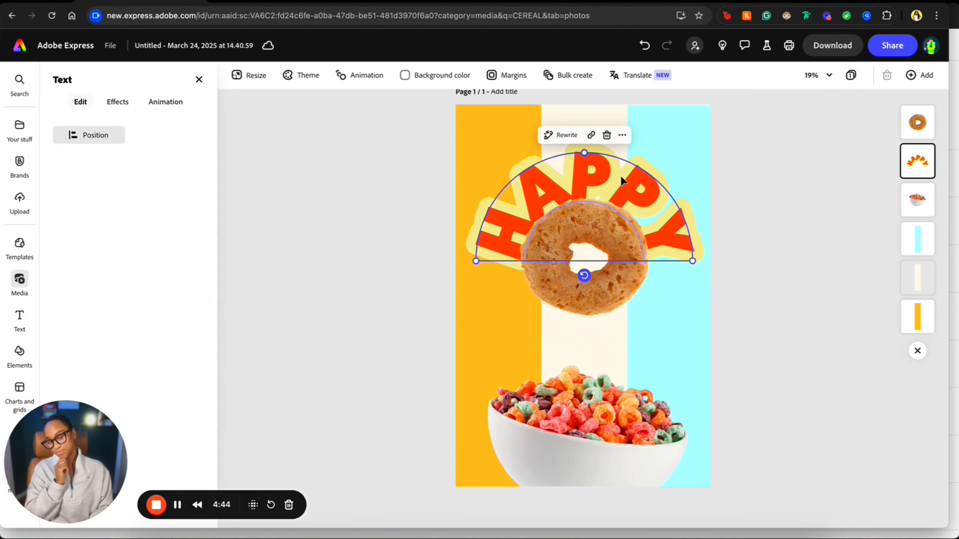
click(770, 275)
drag(568, 283, 575, 309)
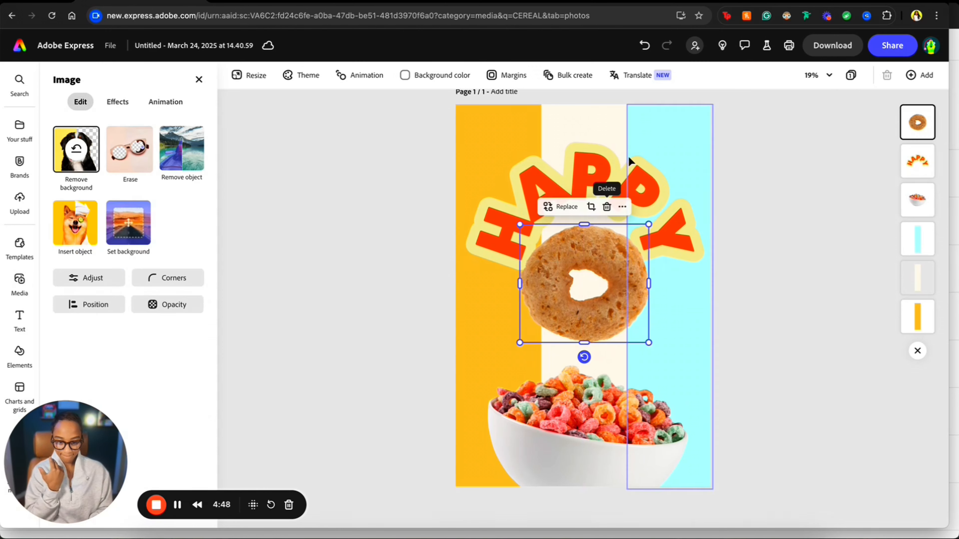
Enlarge the arched "HAPPY" title to nearly the page width, lower it slightly, and move the cereal ring up into the arch.
click(628, 156)
click(695, 245)
drag(696, 241, 678, 236)
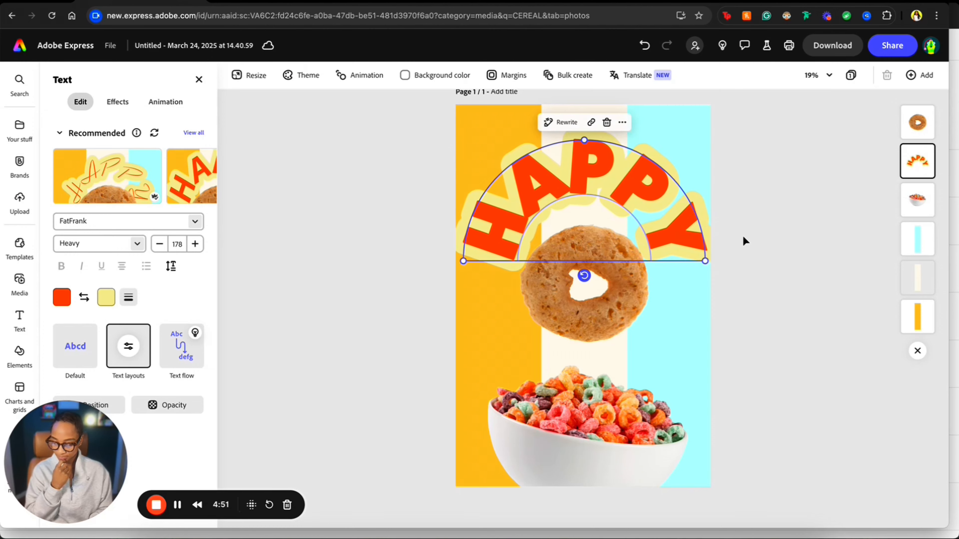
click(761, 238)
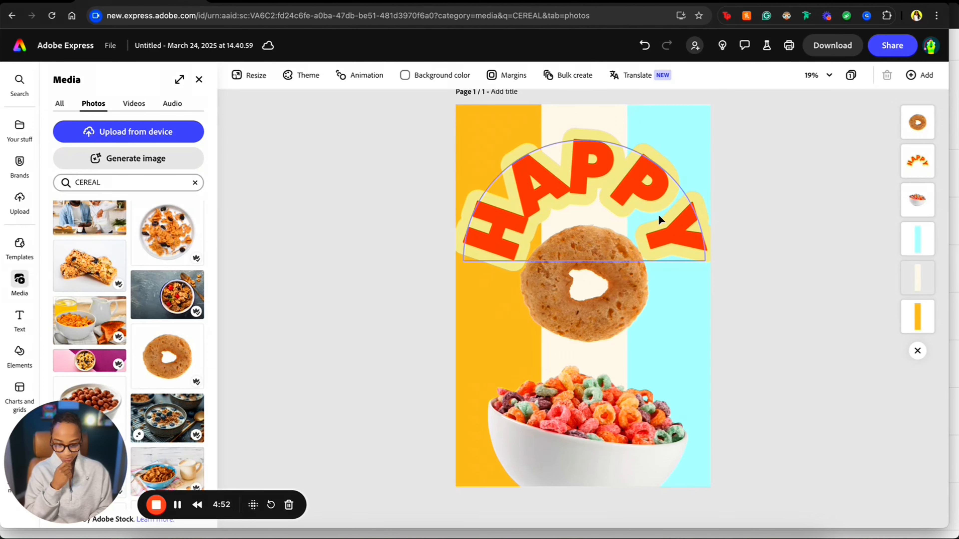
drag(658, 215, 658, 225)
click(713, 234)
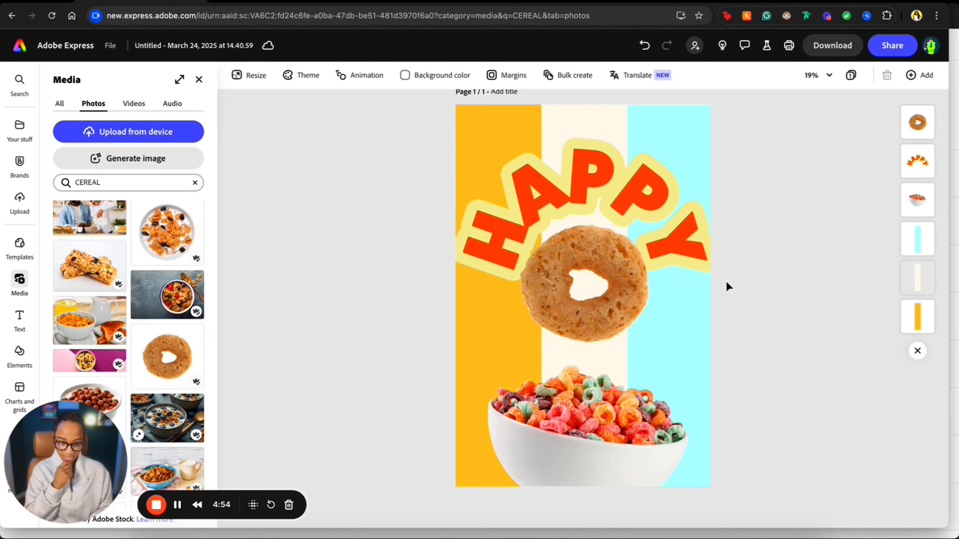
click(582, 328)
drag(597, 330, 615, 311)
Change the "HAPPY" title's layout to Dynamic, fit it within the page width above the ring, and tilt it slightly counterclockwise.
click(598, 161)
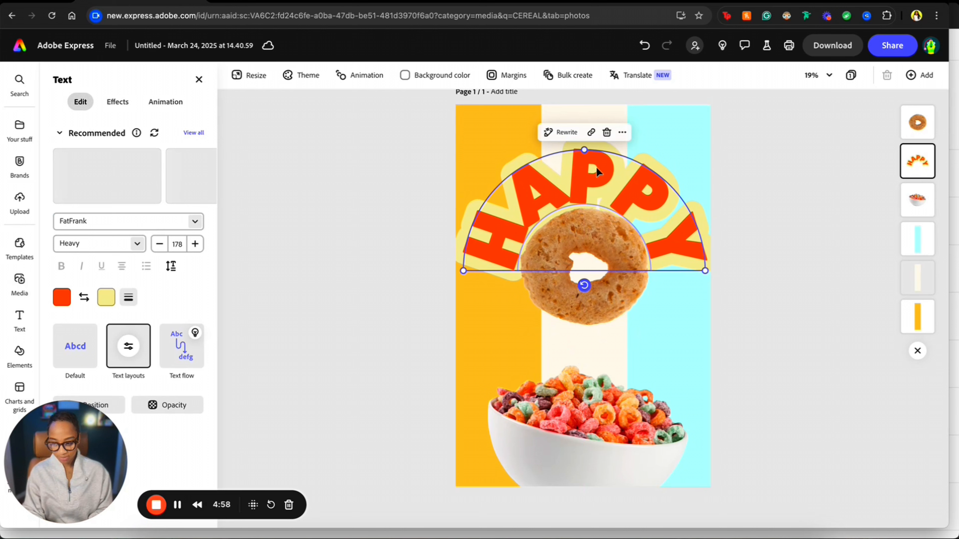
click(127, 356)
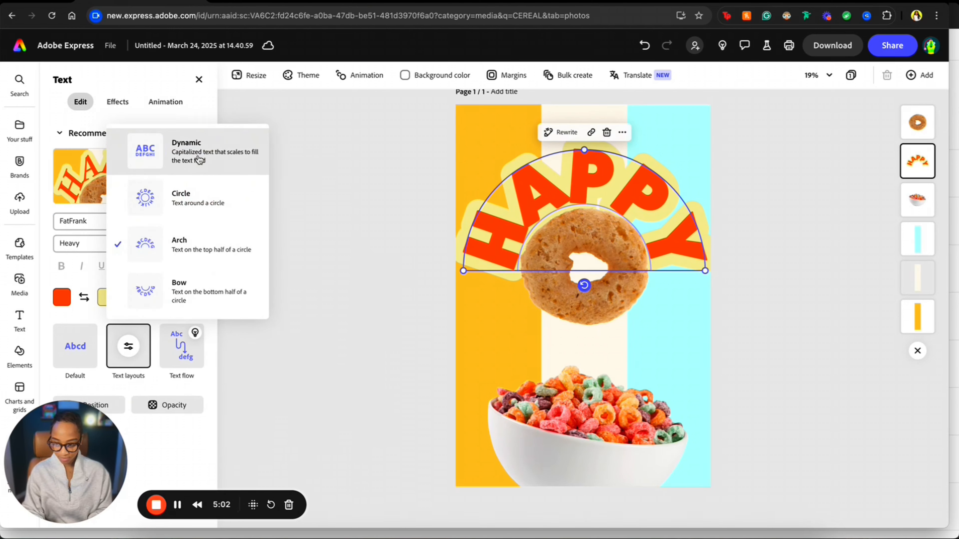
click(178, 153)
drag(734, 205, 647, 223)
drag(503, 247, 514, 210)
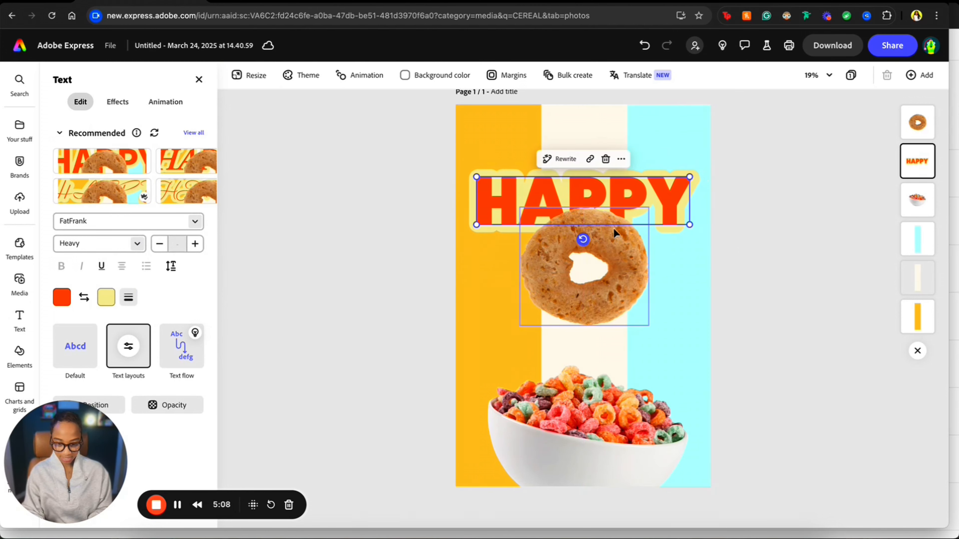
drag(583, 243, 588, 252)
click(670, 263)
Shift the cereal ring slightly down and right so it overlaps only the lower edge of the "HAPPY" title.
click(623, 289)
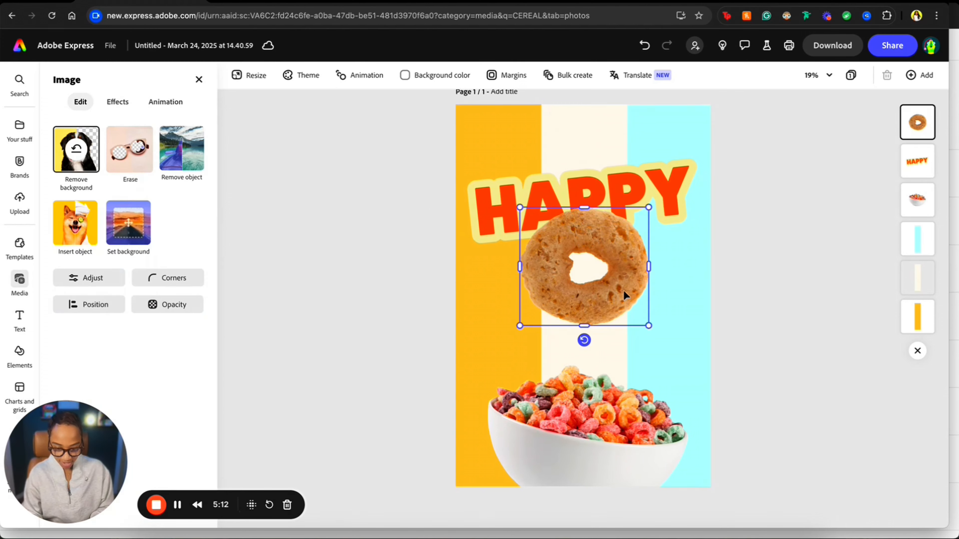
mouse_move(623, 289)
mouse_down()
mouse_move(624, 303)
mouse_move(630, 299)
mouse_up()
click(807, 232)
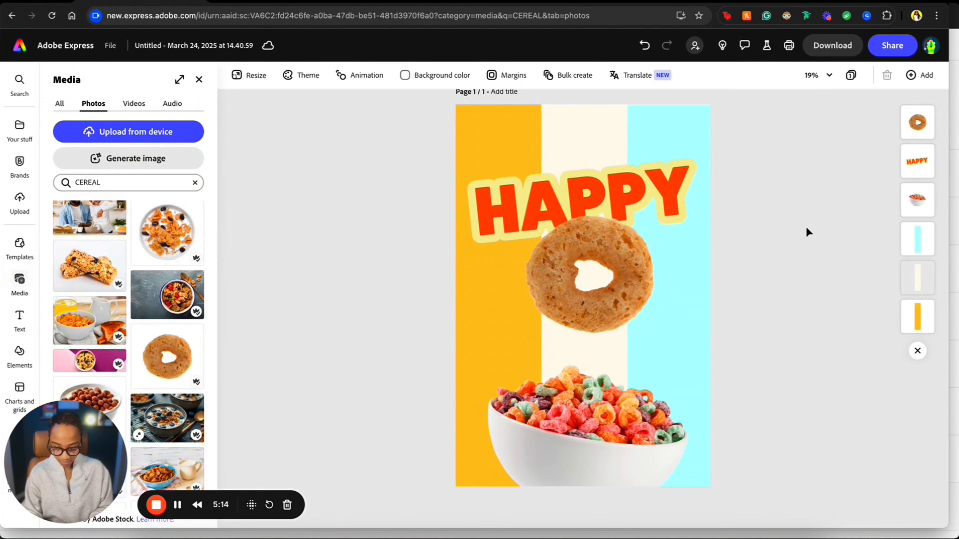
Set the cereal ring's contrast to 40 and warmth to -11, boost its saturation to a vivid orange, and shift it slightly left.
click(619, 267)
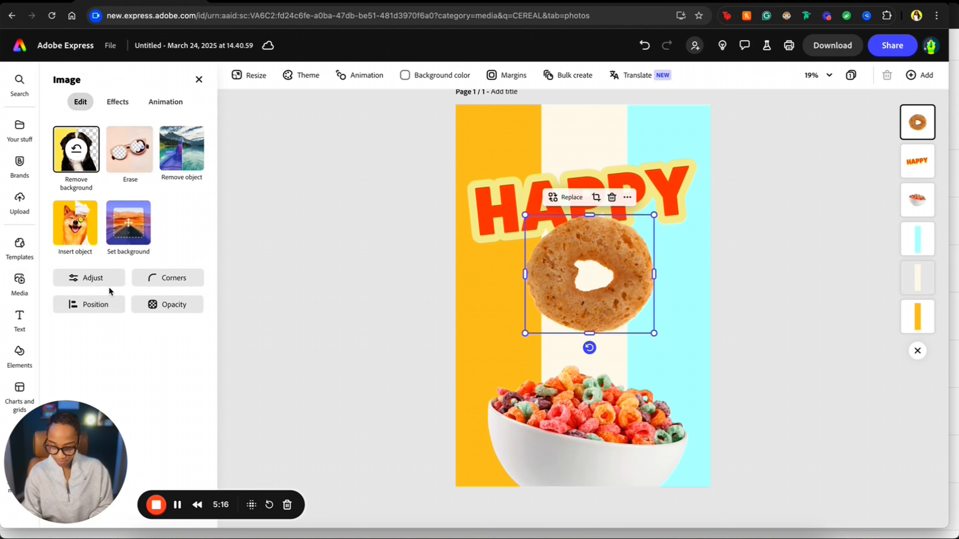
click(108, 283)
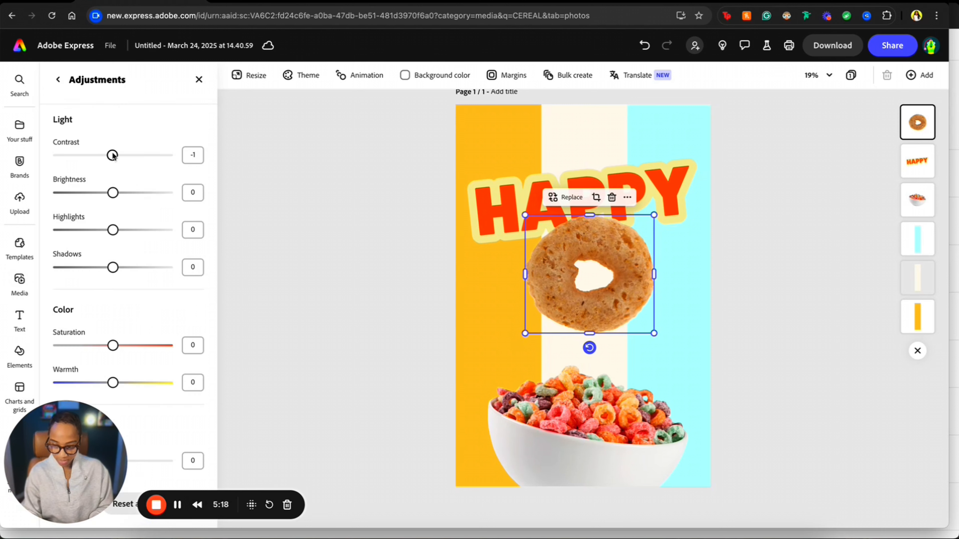
drag(84, 156, 135, 156)
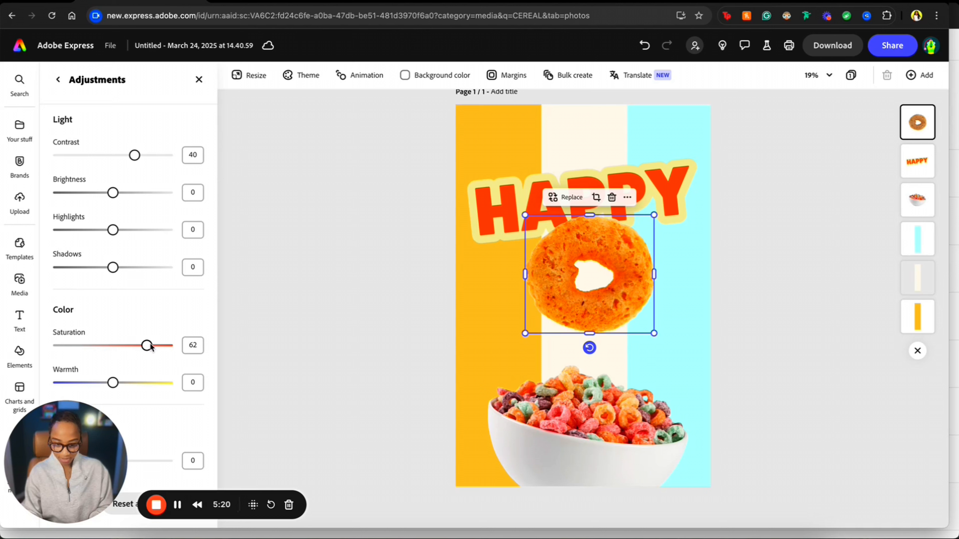
drag(167, 346, 132, 347)
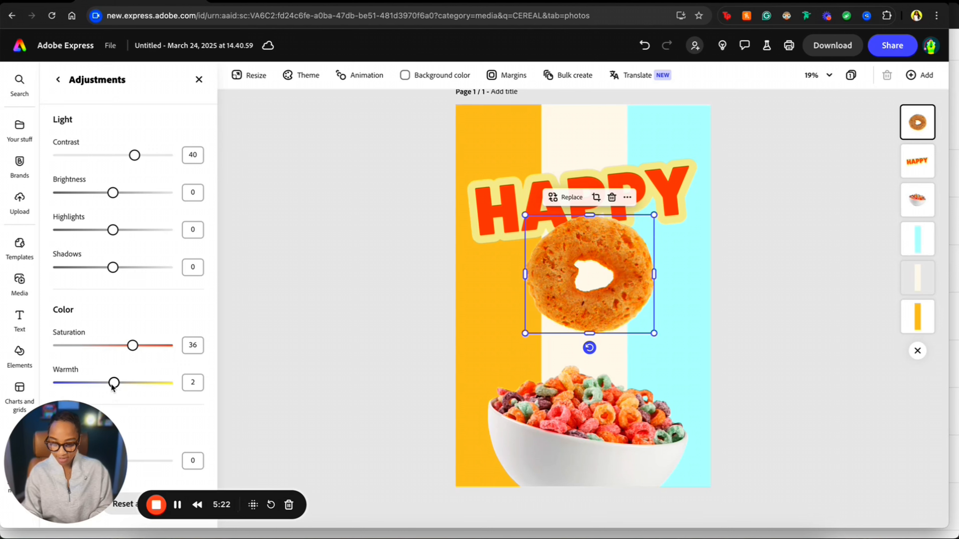
drag(113, 383, 180, 385)
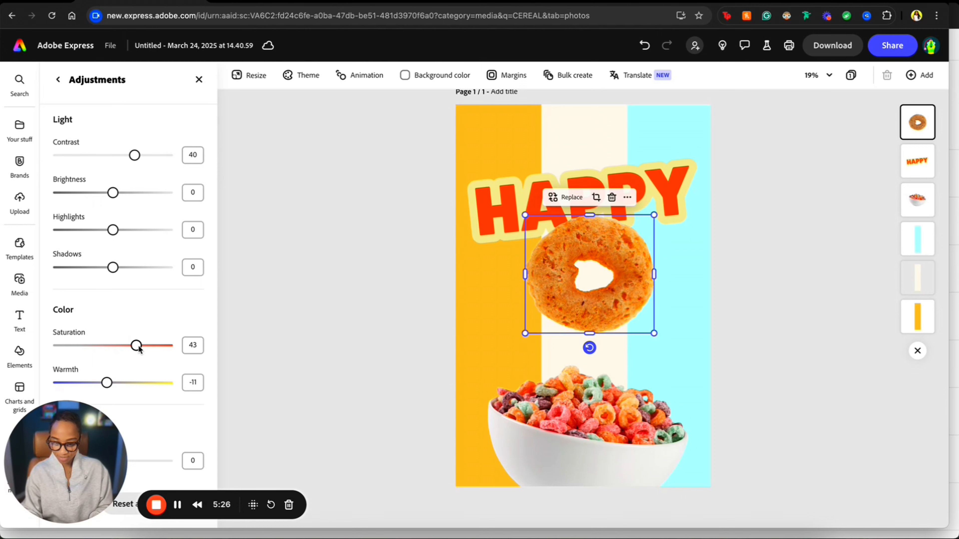
click(337, 216)
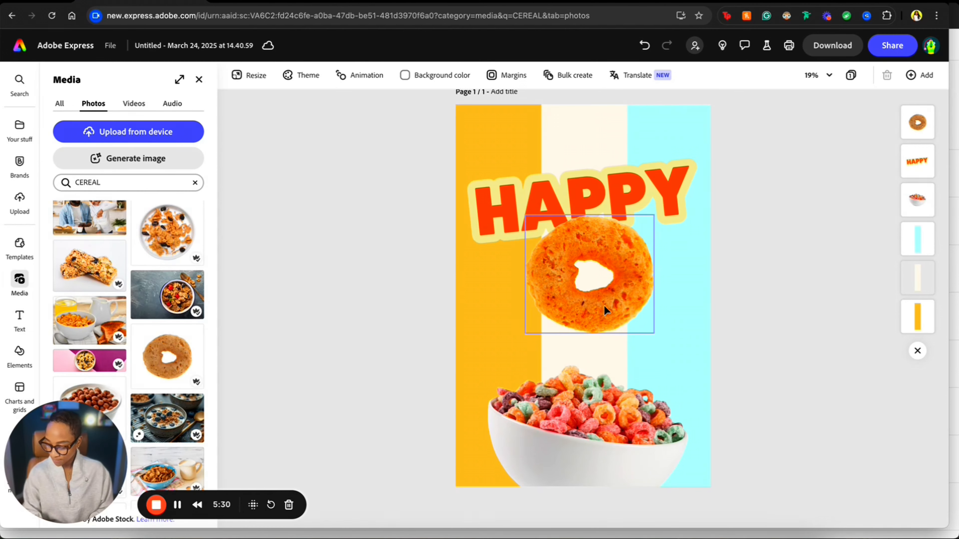
click(631, 272)
drag(585, 274, 574, 274)
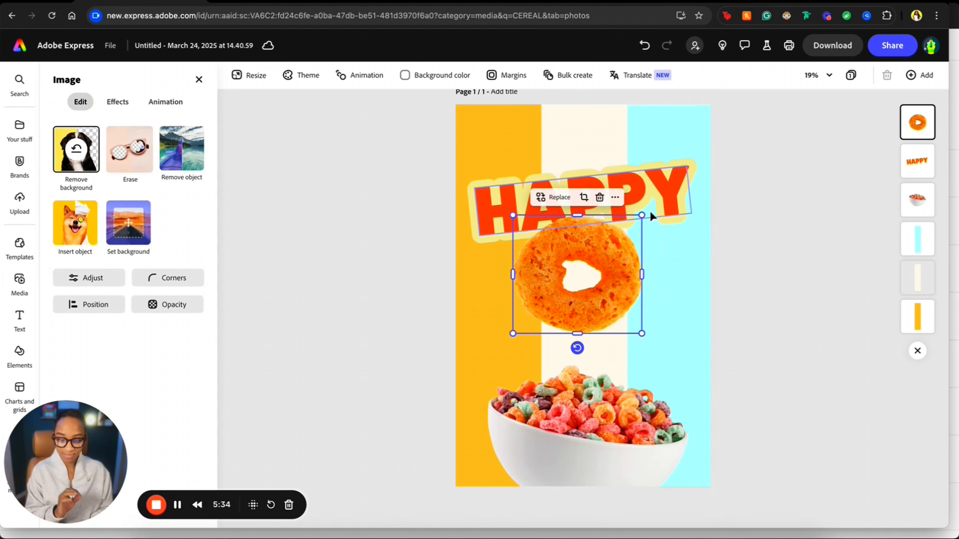
Duplicate the "HAPPY" title, place the copy below the original over the ring, and change its text to "'S".
click(653, 185)
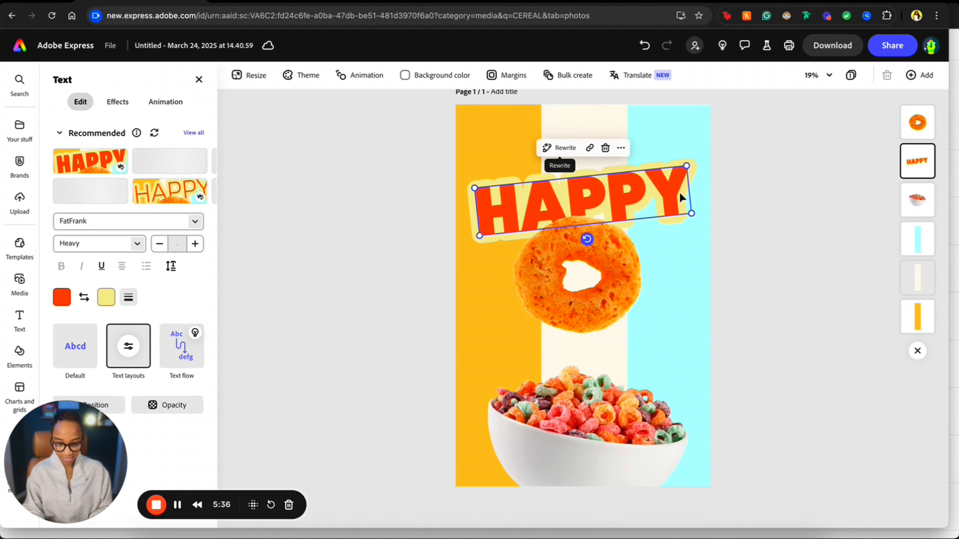
click(621, 148)
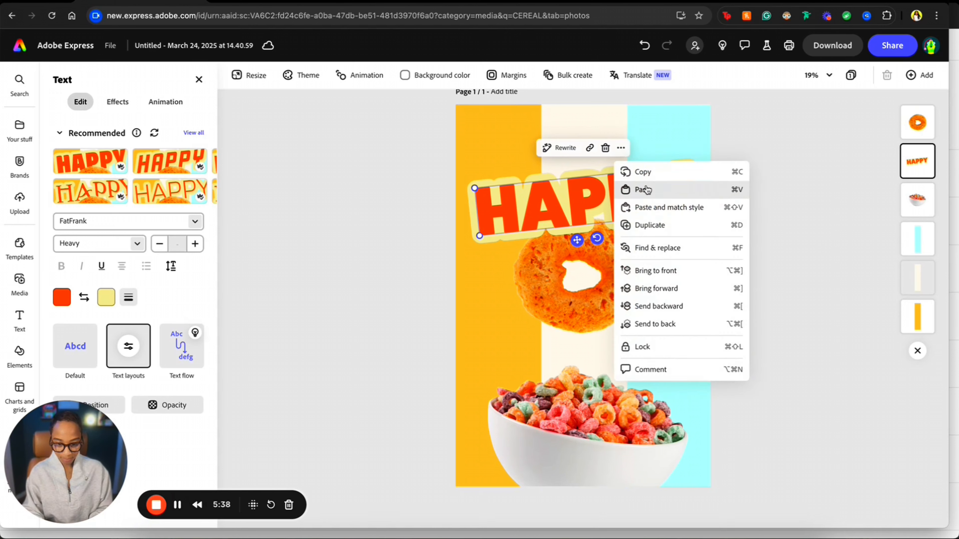
click(654, 224)
drag(638, 222, 637, 322)
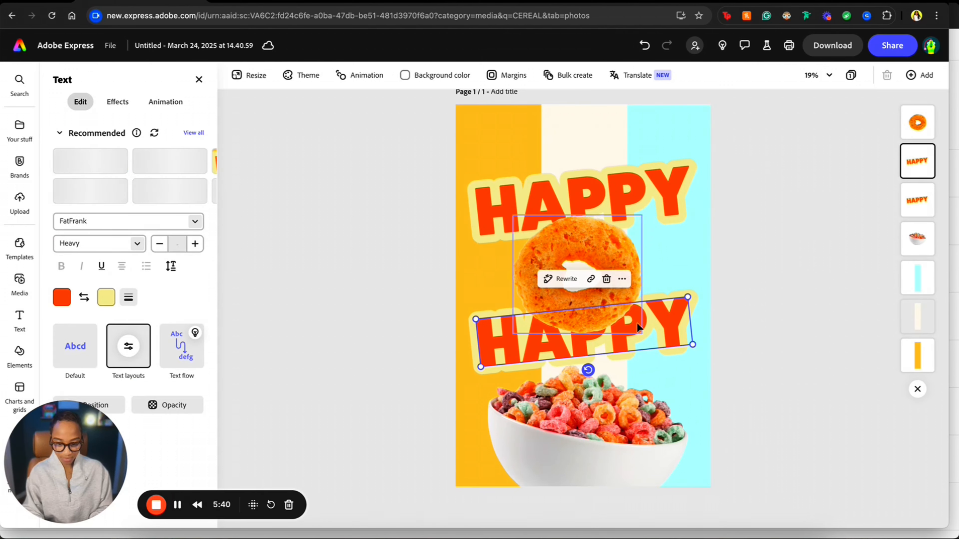
double_click(636, 322)
double_click(680, 317)
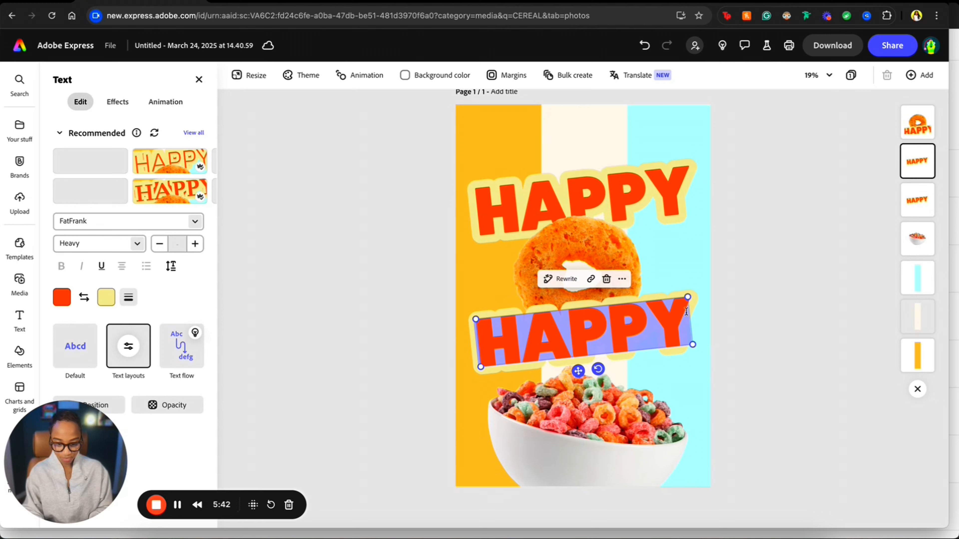
text('S)
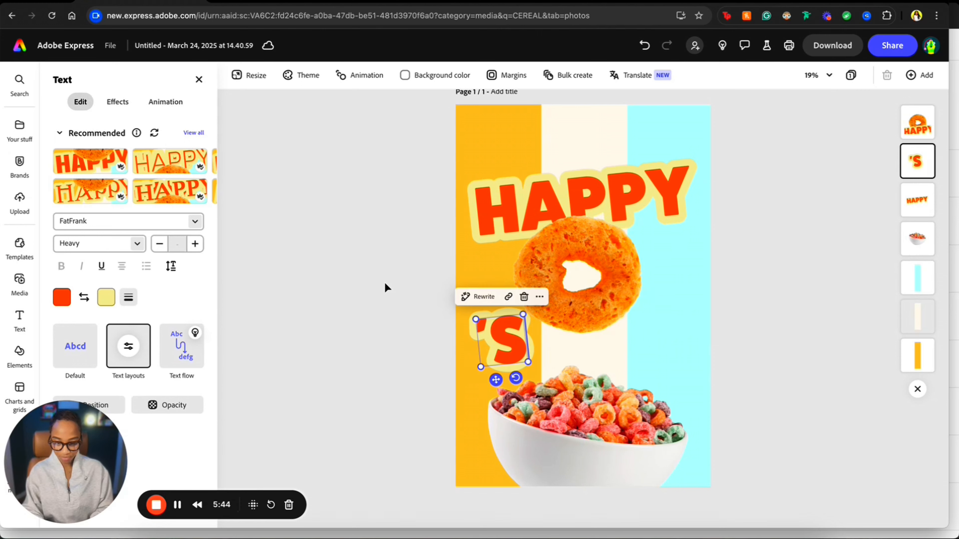
click(384, 281)
Shrink the "'S" text, place it beside the right edge of the cereal ring, and straighten its rotation.
click(501, 343)
drag(475, 319, 656, 265)
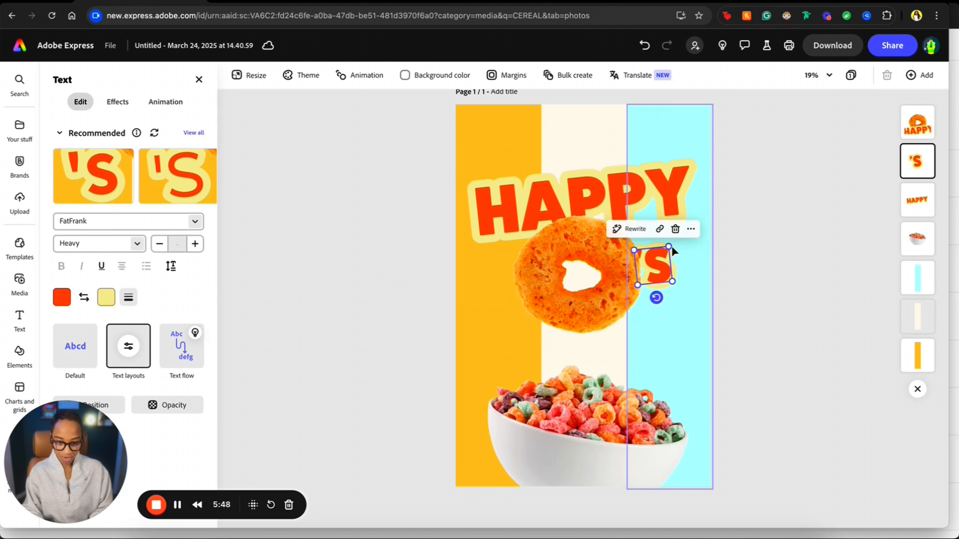
drag(657, 300, 653, 298)
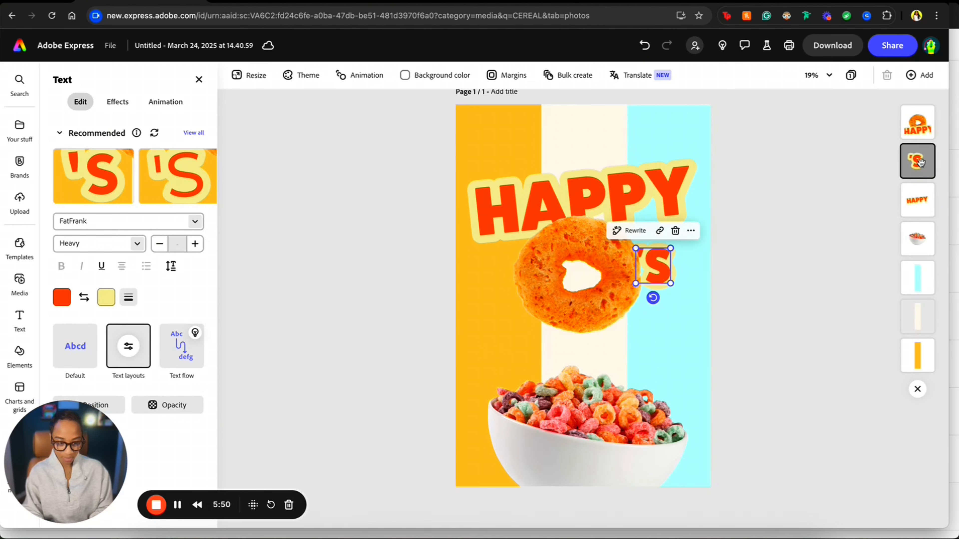
Bring the "'S" layer in front of the cereal ring and nudge it left so the apostrophe overlaps the ring's edge.
mouse_move(918, 161)
mouse_down()
mouse_move(914, 107)
mouse_move(920, 156)
mouse_up()
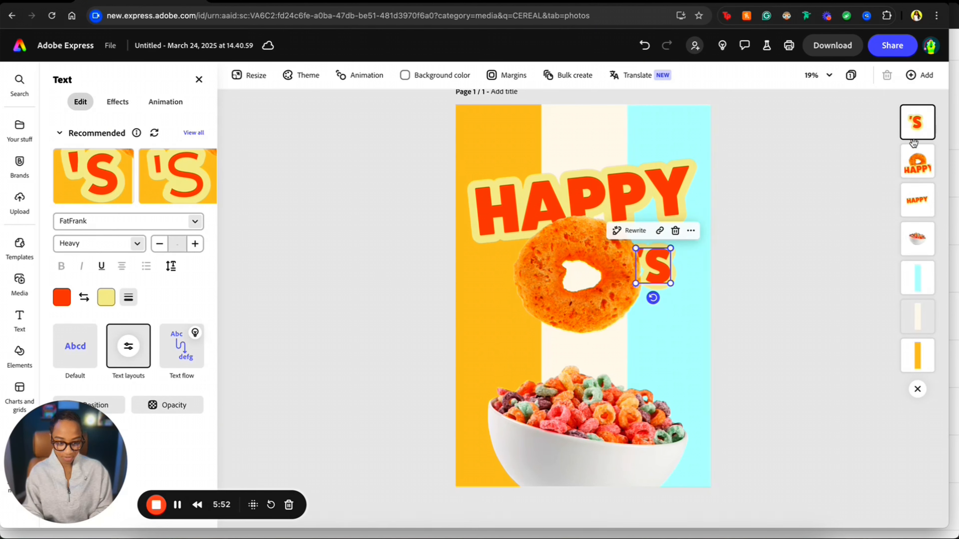
click(822, 265)
click(659, 266)
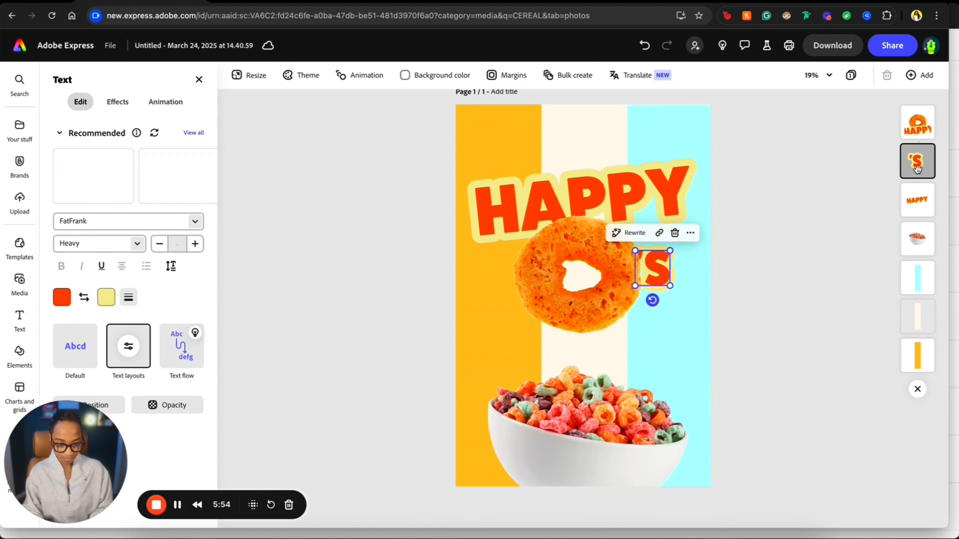
drag(918, 166, 911, 143)
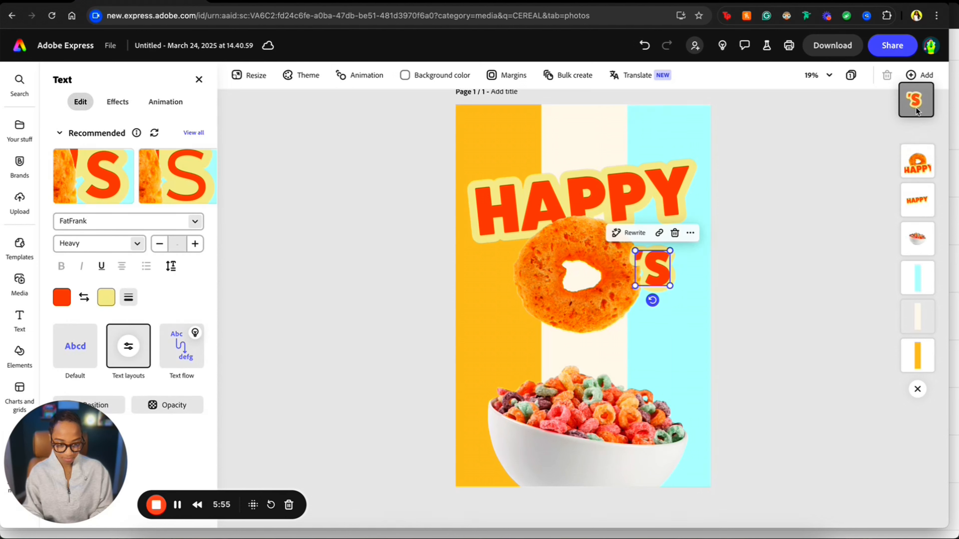
click(814, 235)
drag(666, 275, 662, 274)
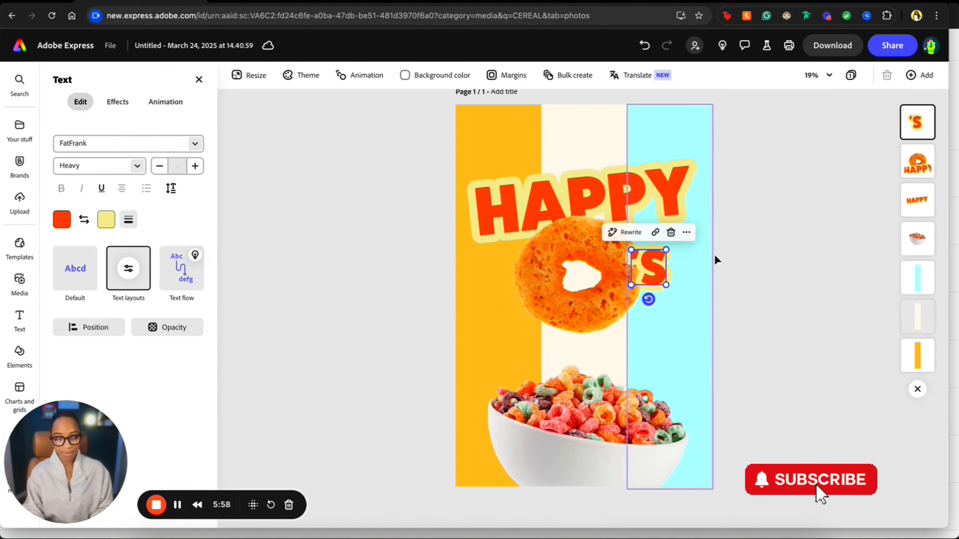
click(717, 260)
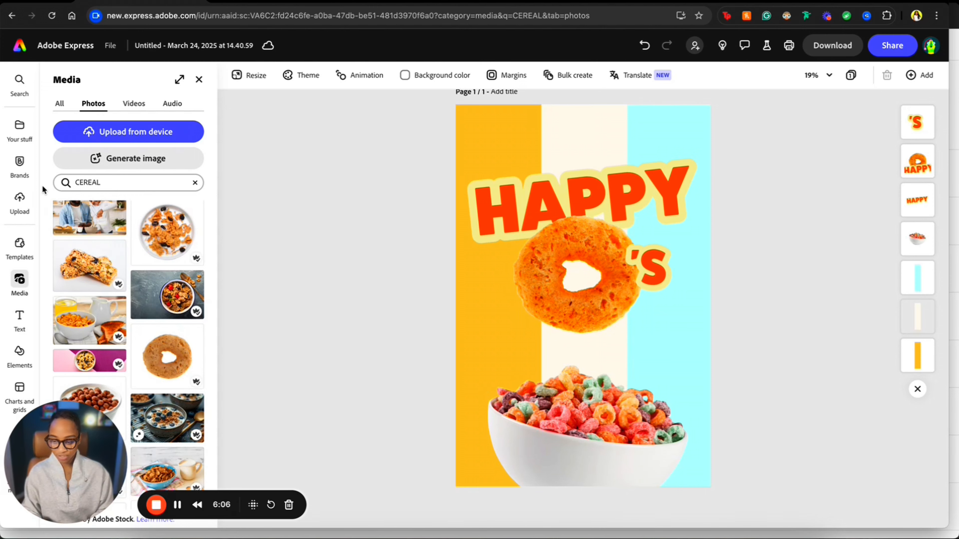
Add a text reading "FAMILY SIZE" in the Abolition font above the "HAPPY" title on the centre stripe.
click(19, 319)
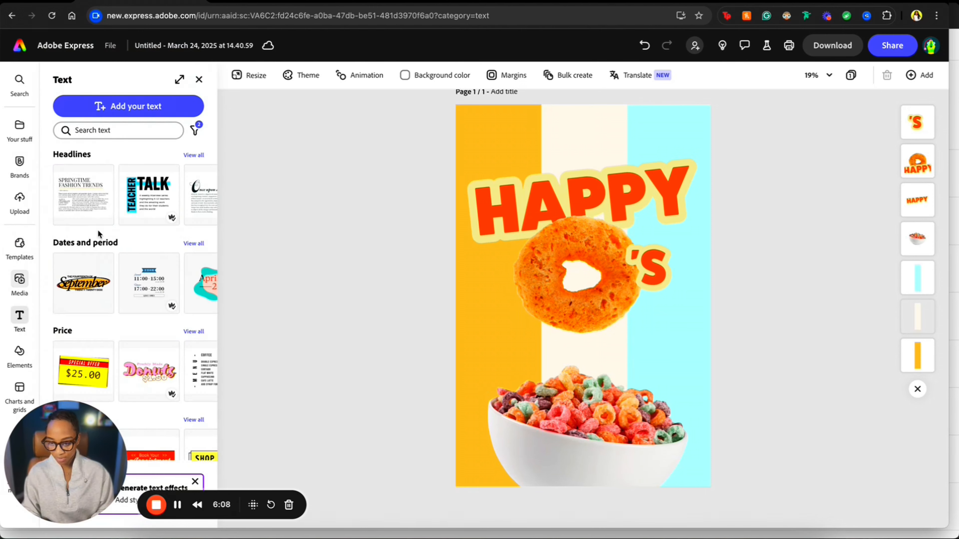
click(136, 106)
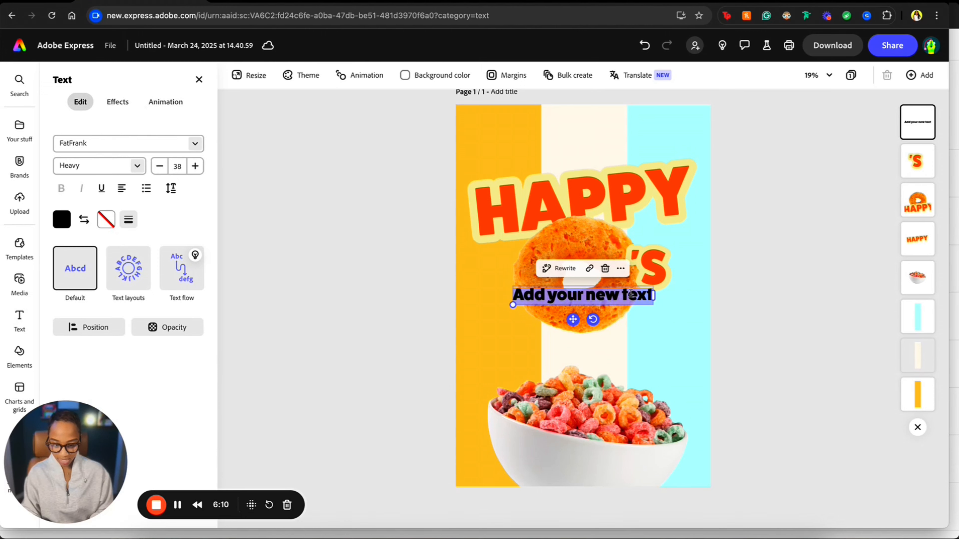
click(194, 144)
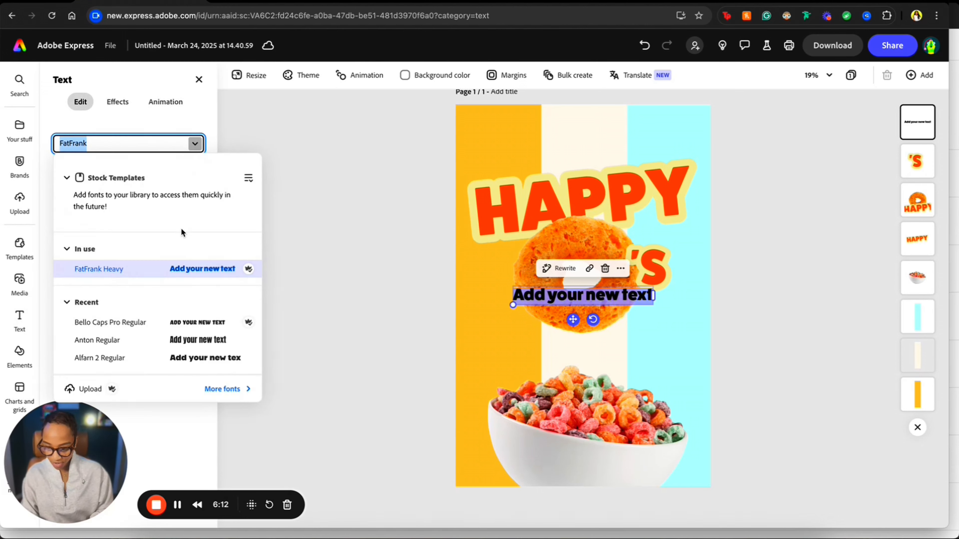
scroll(181, 373, down, 3)
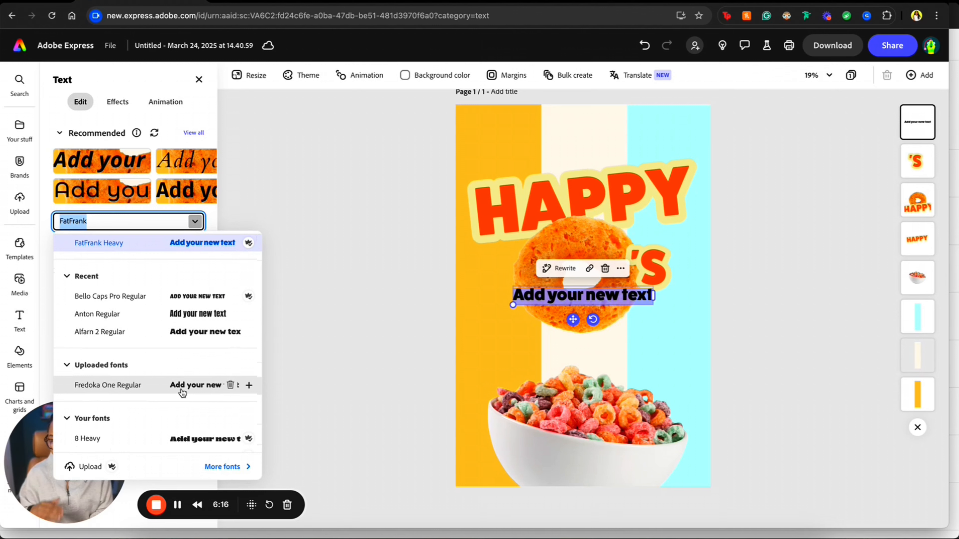
scroll(209, 428, down, 4)
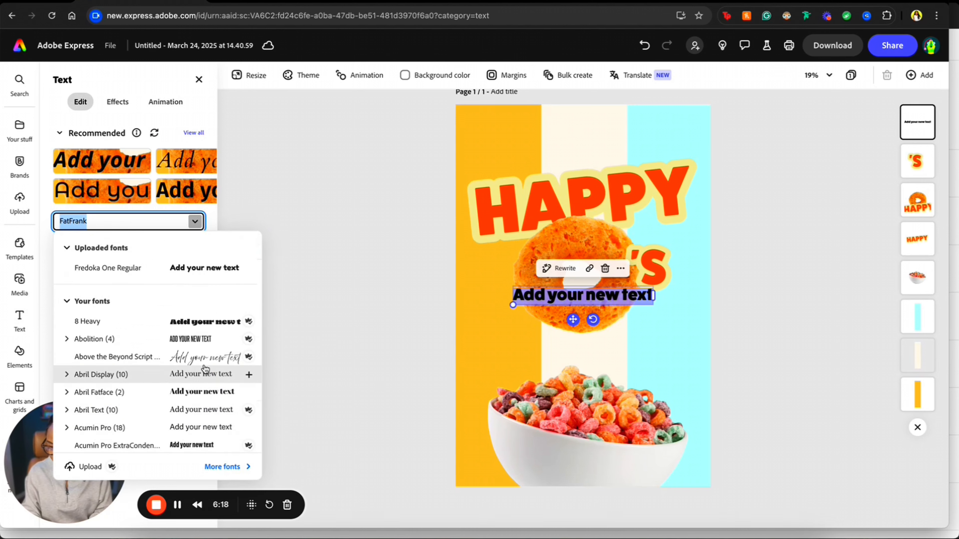
click(206, 339)
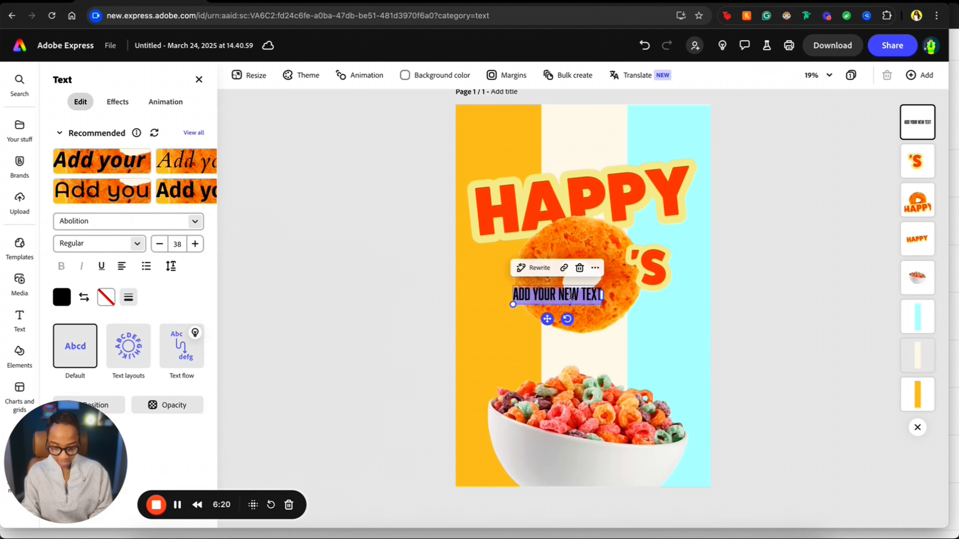
drag(547, 320, 573, 153)
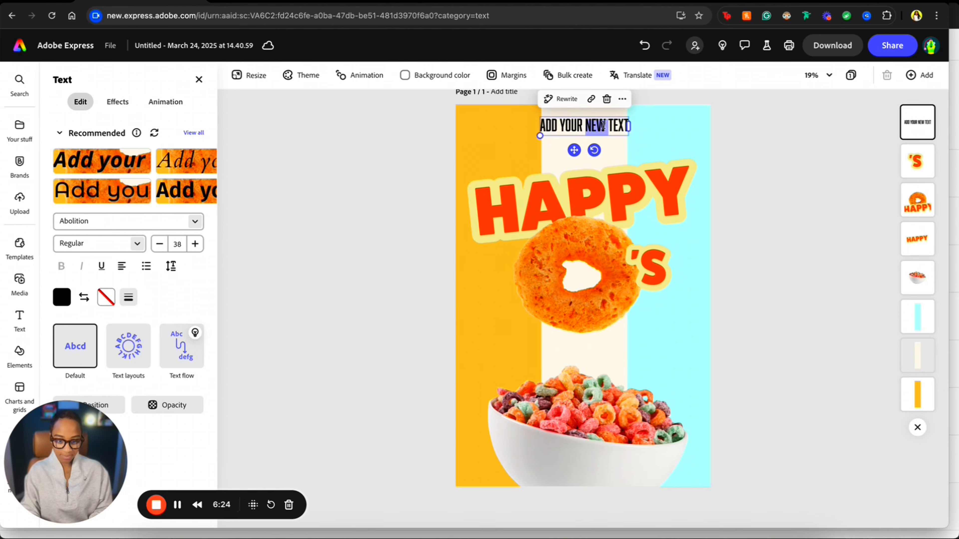
text(FAMILY SIZE)
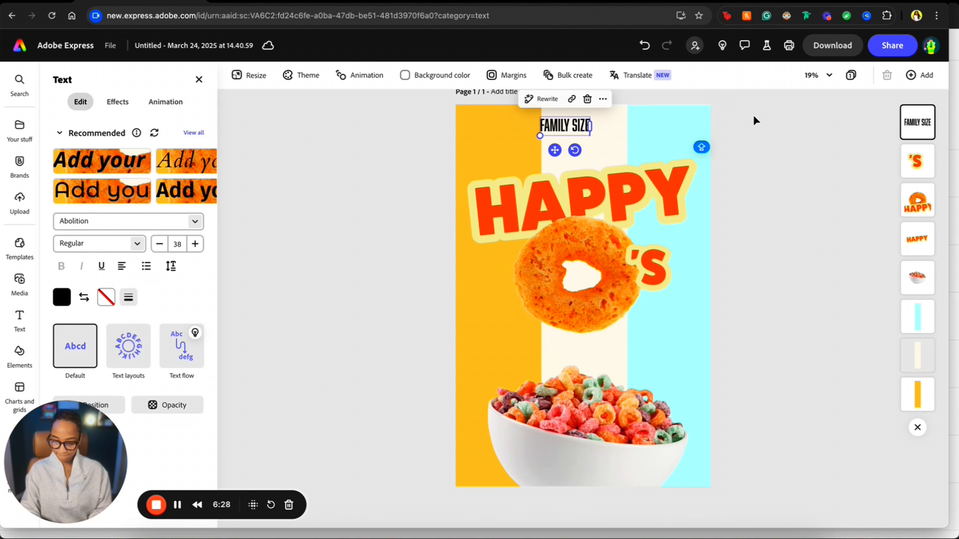
Widen the "FAMILY SIZE" text box to roughly the centre stripe's width and centre-align its text.
click(756, 121)
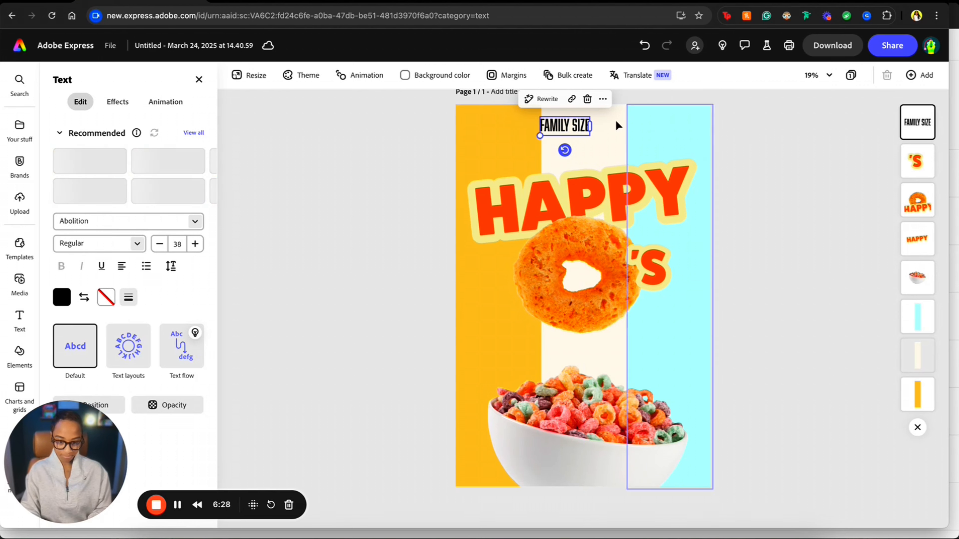
drag(590, 126, 631, 126)
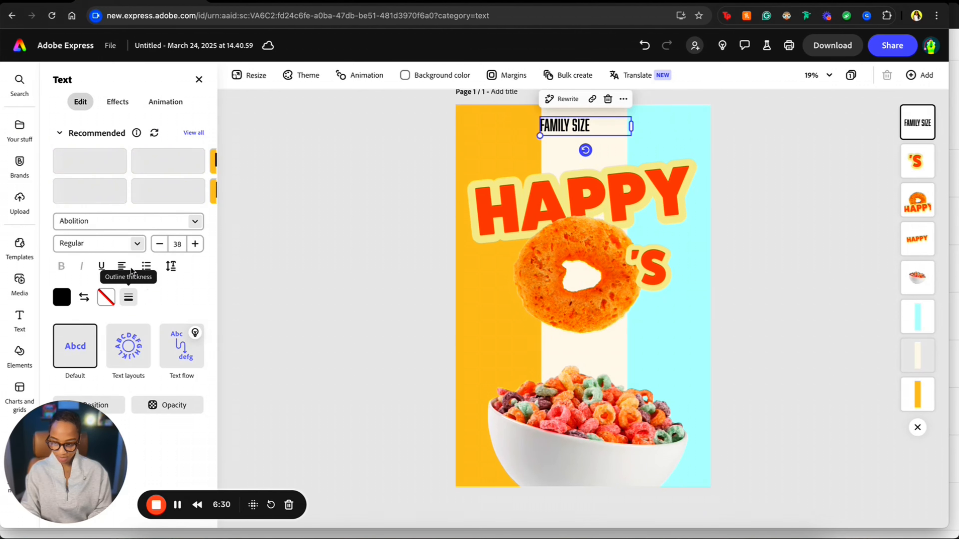
click(122, 269)
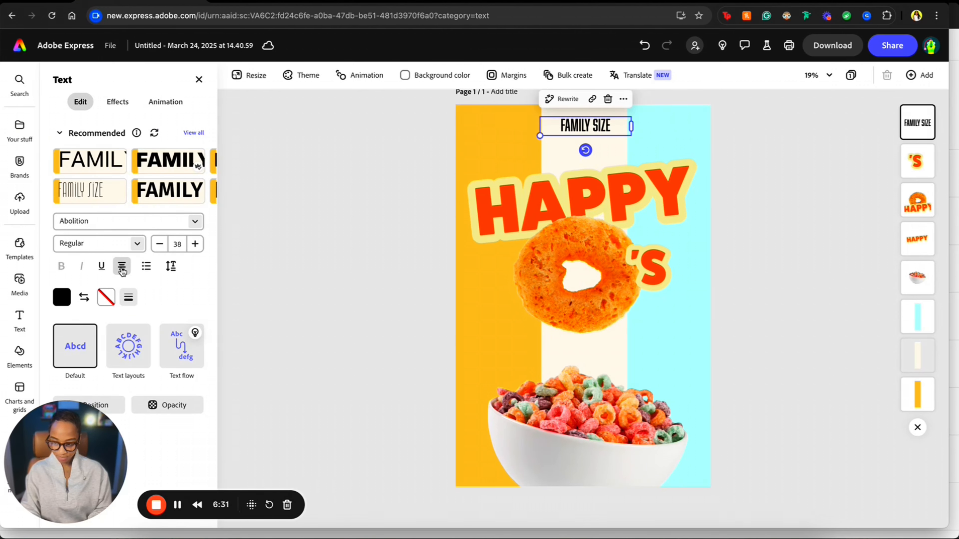
Set the "FAMILY SIZE" font size to 60 and centre the text near the top of the cream stripe.
click(195, 244)
click(195, 244)
click(196, 244)
click(195, 244)
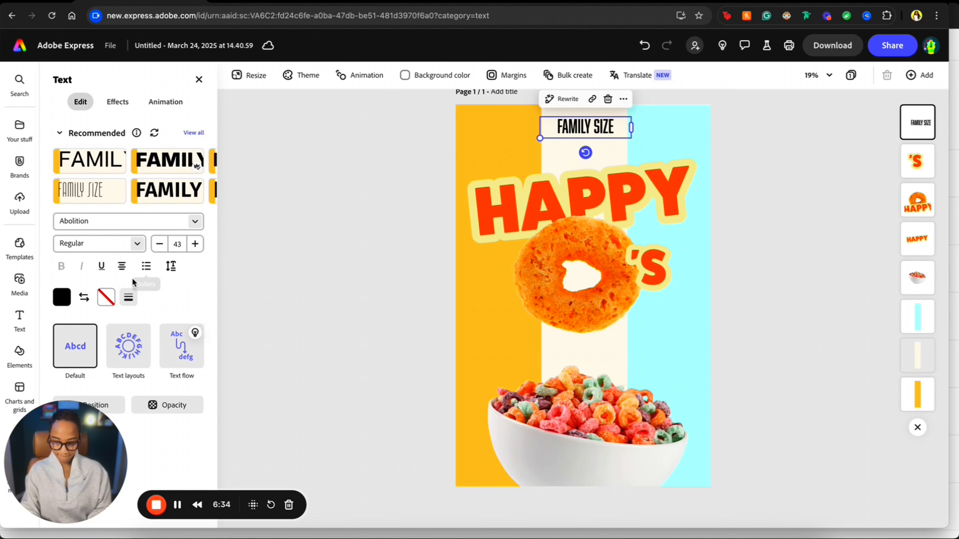
click(177, 244)
scroll(188, 507, down, 2)
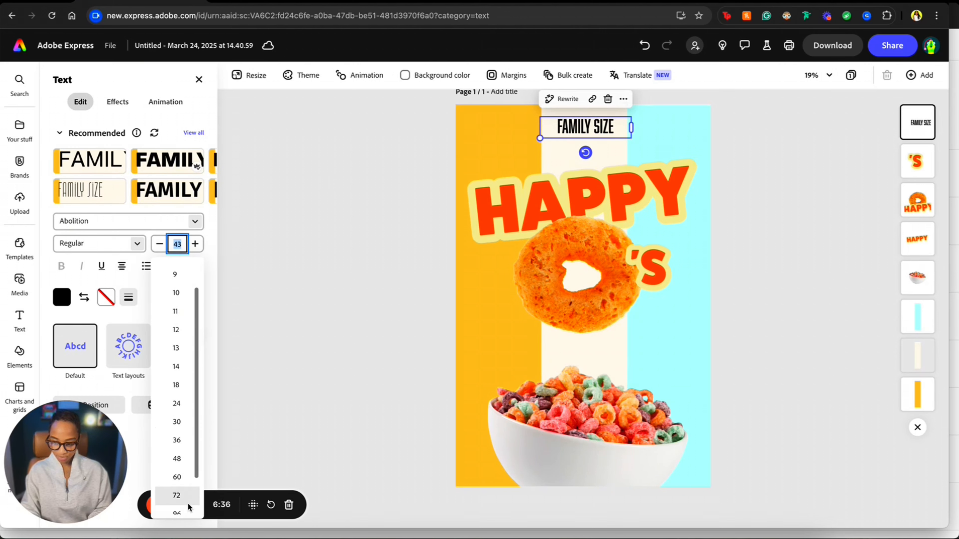
click(180, 478)
drag(589, 128, 588, 124)
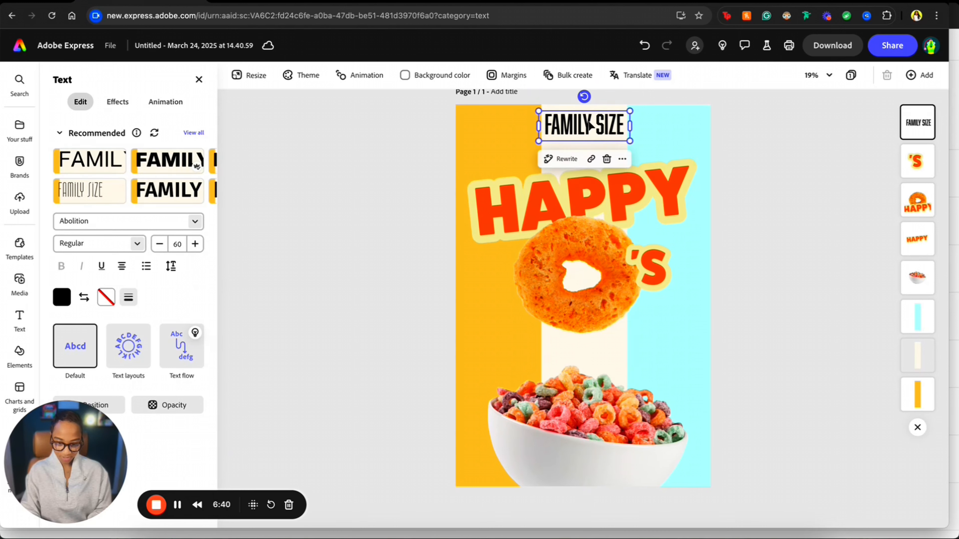
click(755, 130)
Add a solid rectangle, fit it as a full-width banner along the top of the page, and layer it behind "FAMILY SIZE".
click(21, 366)
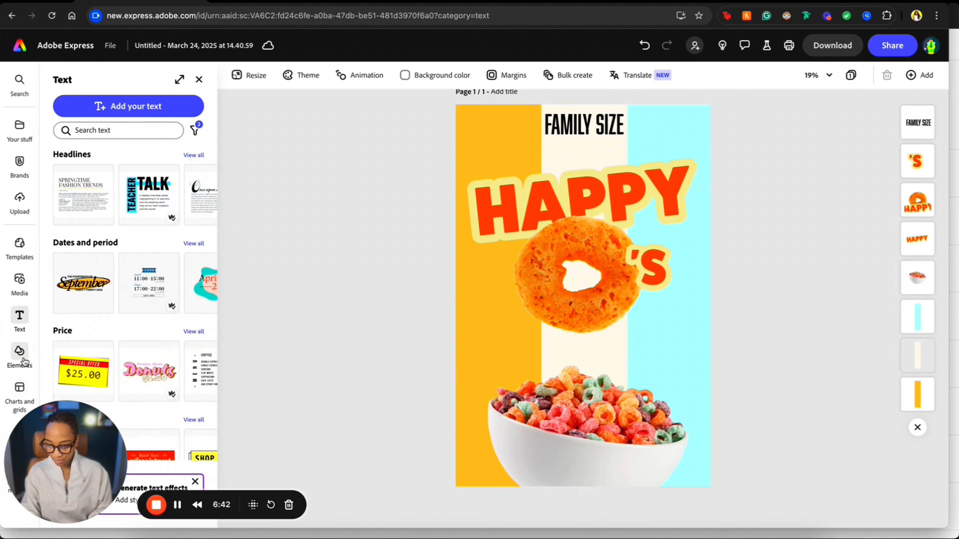
click(193, 270)
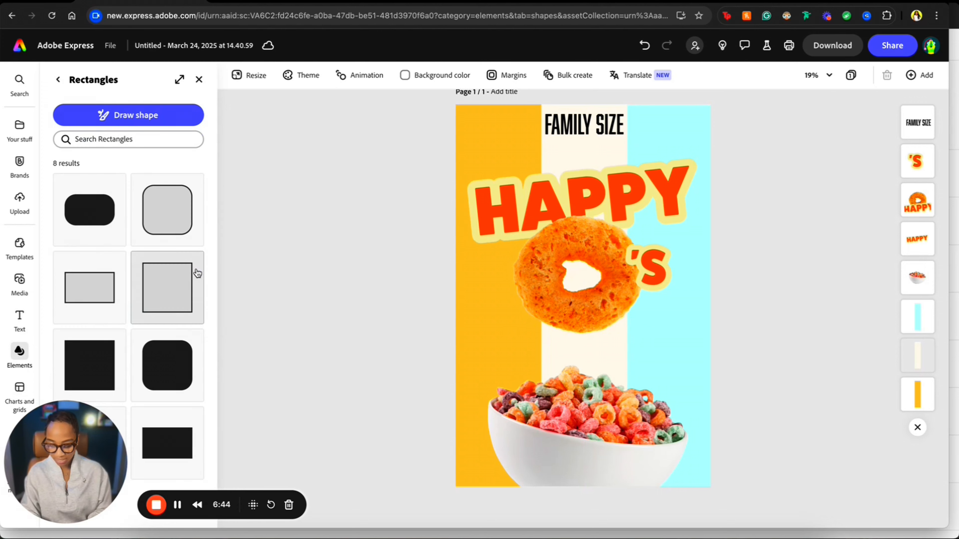
click(185, 443)
drag(589, 294, 710, 129)
drag(915, 121, 918, 161)
drag(583, 148, 598, 123)
click(791, 138)
click(681, 128)
key(super+z)
click(745, 137)
Fill the top banner rectangle with a red sampled from the cereal in the bowl.
click(659, 128)
click(62, 309)
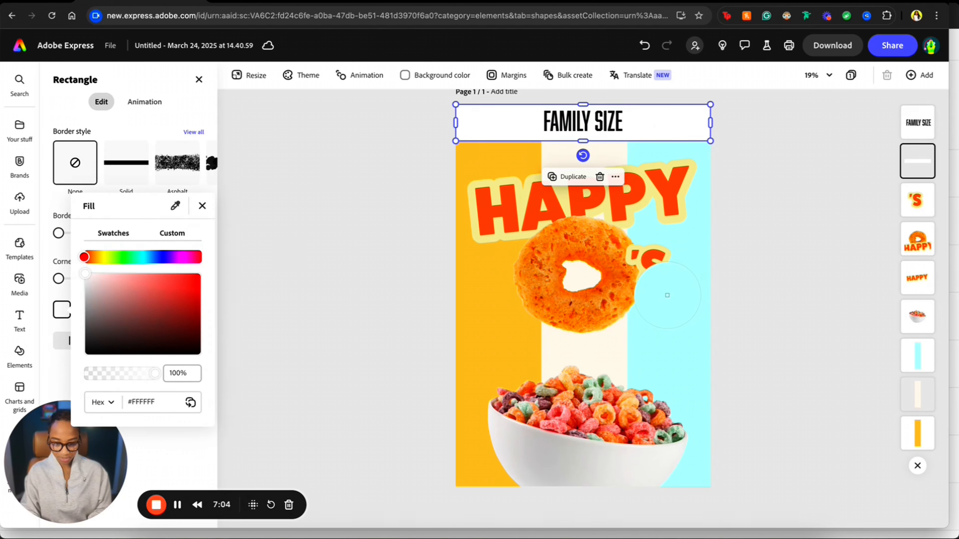
click(647, 434)
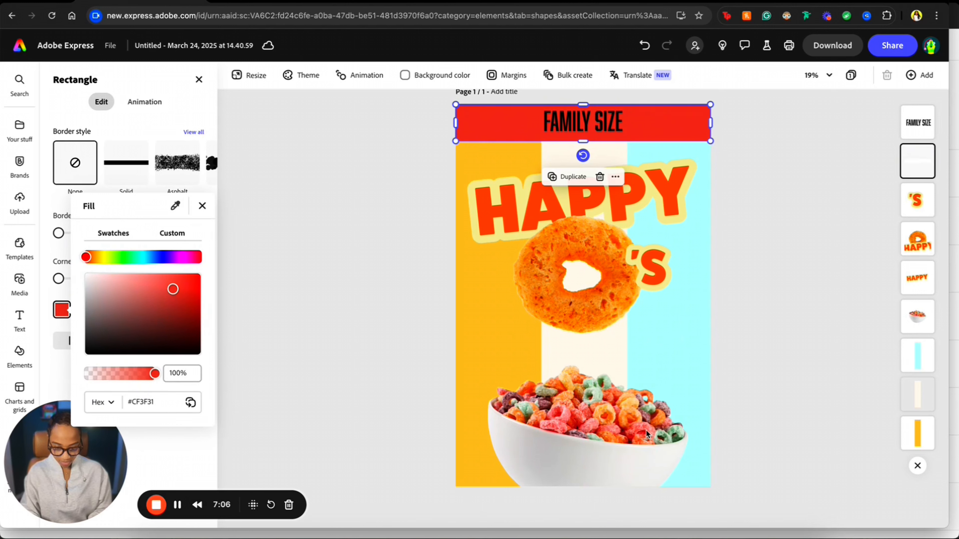
click(781, 281)
click(816, 266)
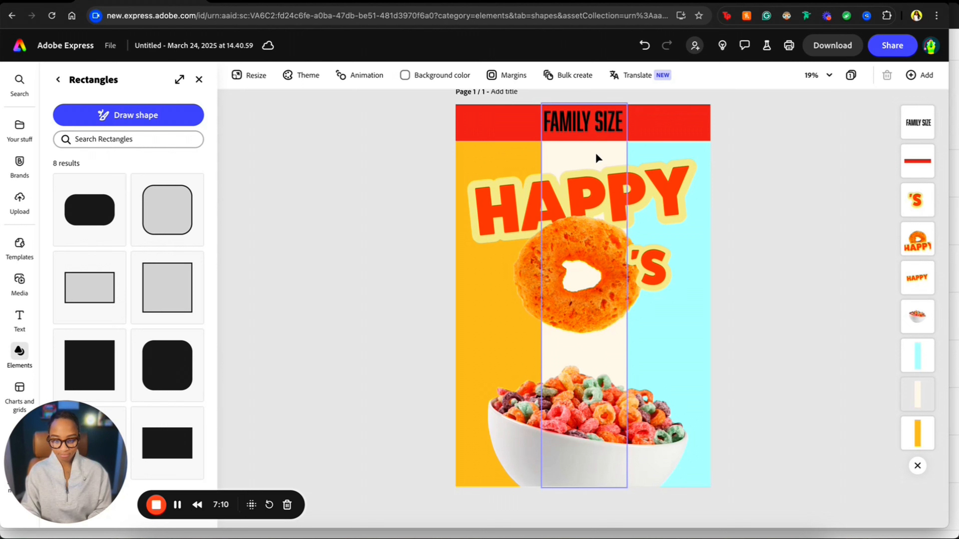
Recolour the "FAMILY SIZE" text white (#FFFFFF).
double_click(570, 125)
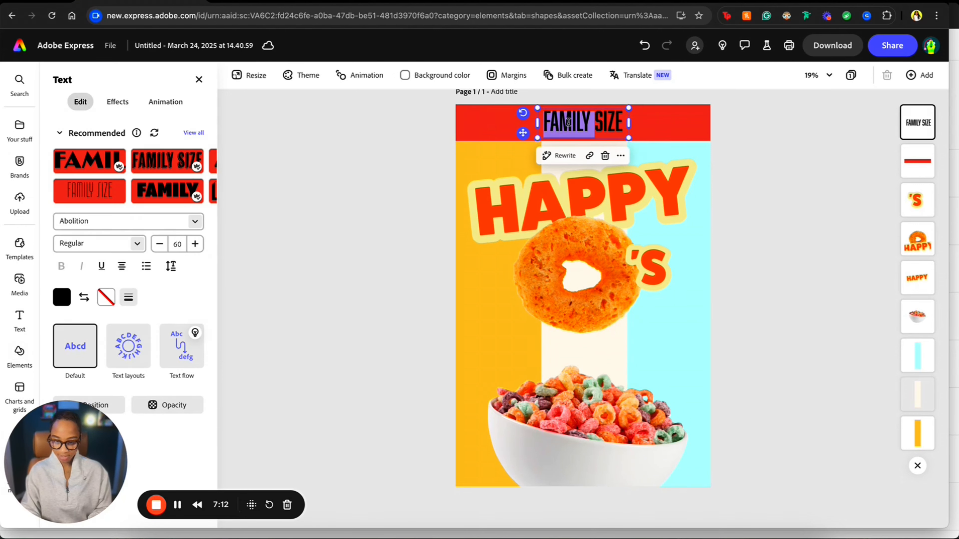
click(62, 297)
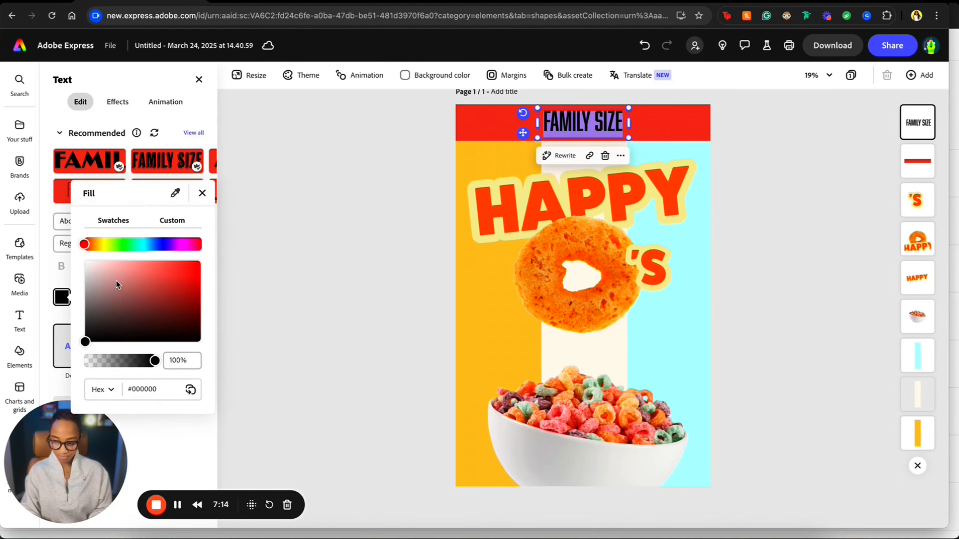
drag(119, 286, 71, 249)
click(239, 194)
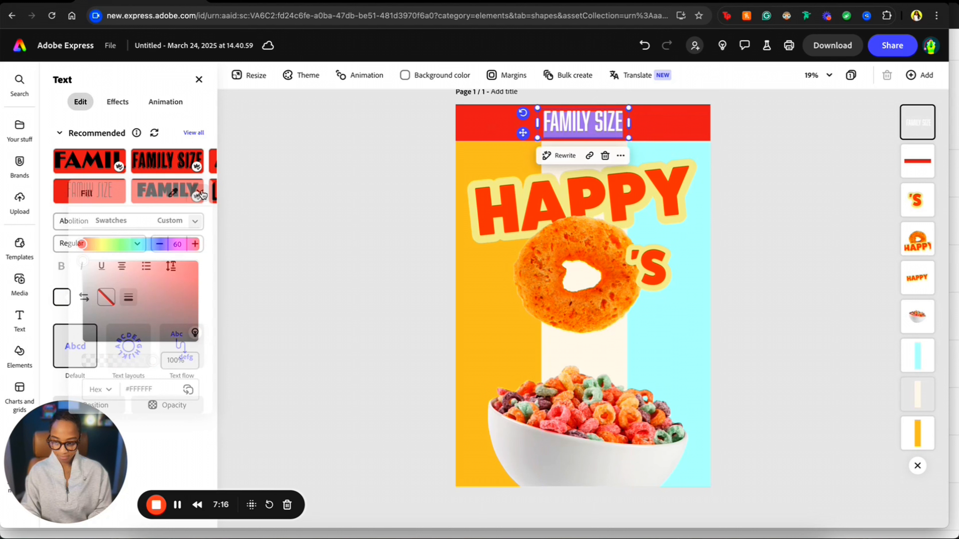
Try the Alfarn 2 Regular font on the "FAMILY SIZE" text.
click(196, 222)
scroll(163, 406, down, 2)
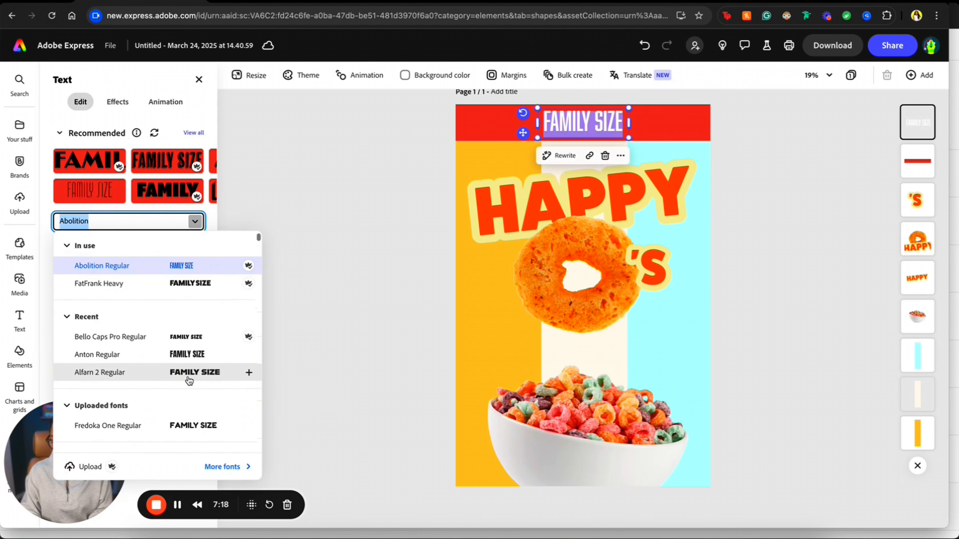
click(199, 371)
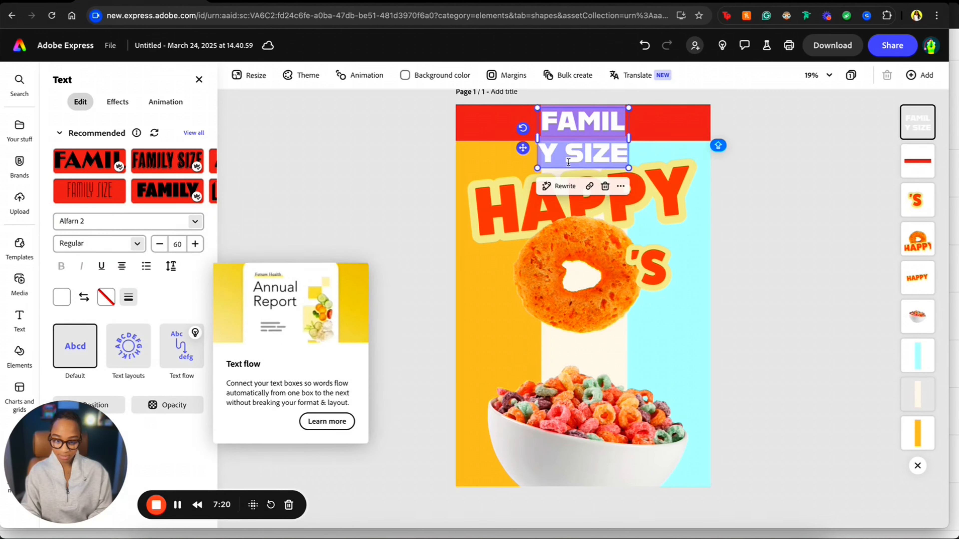
Set the "FAMILY SIZE" font to FatFrank Heavy and widen its box so the text fits on one line centred in the banner.
click(195, 222)
scroll(192, 326, up, 1)
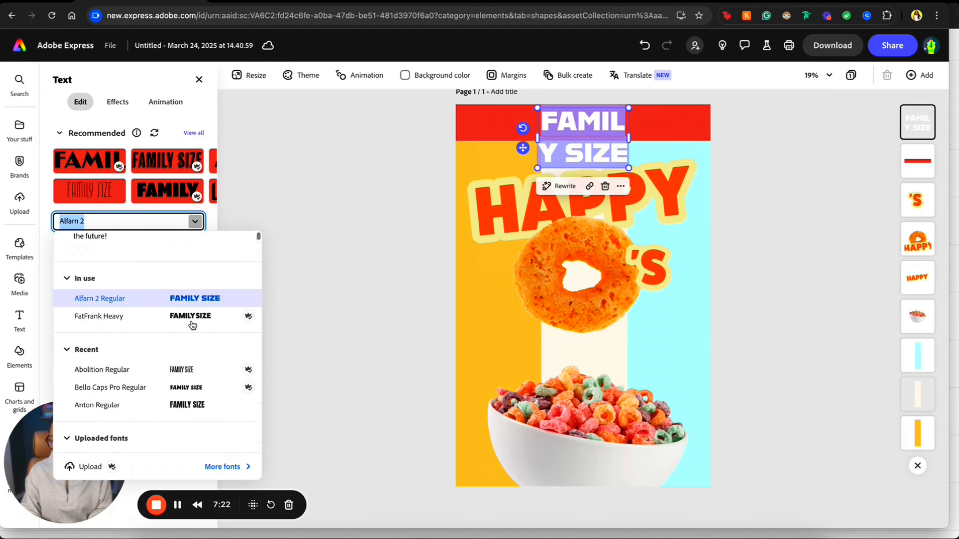
click(188, 334)
mouse_move(190, 336)
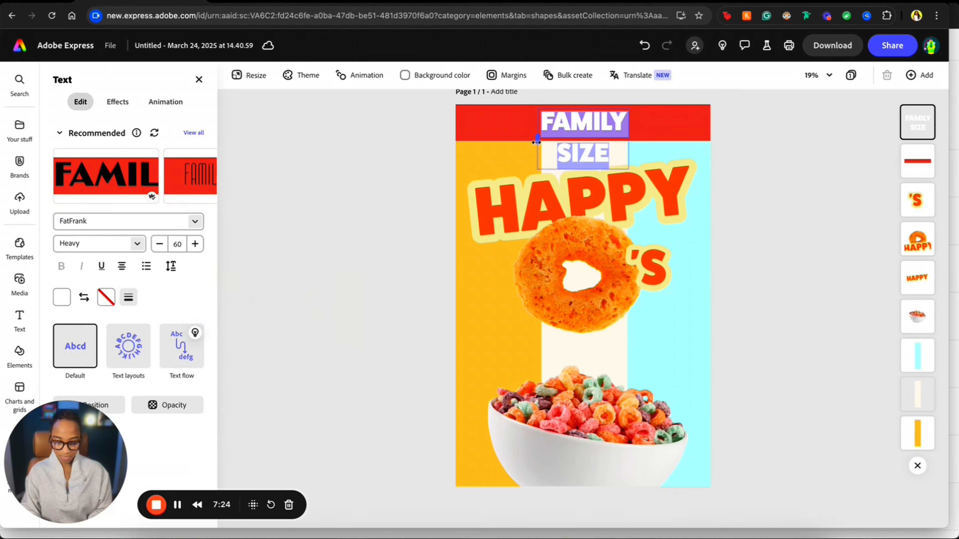
drag(537, 139, 487, 132)
click(790, 210)
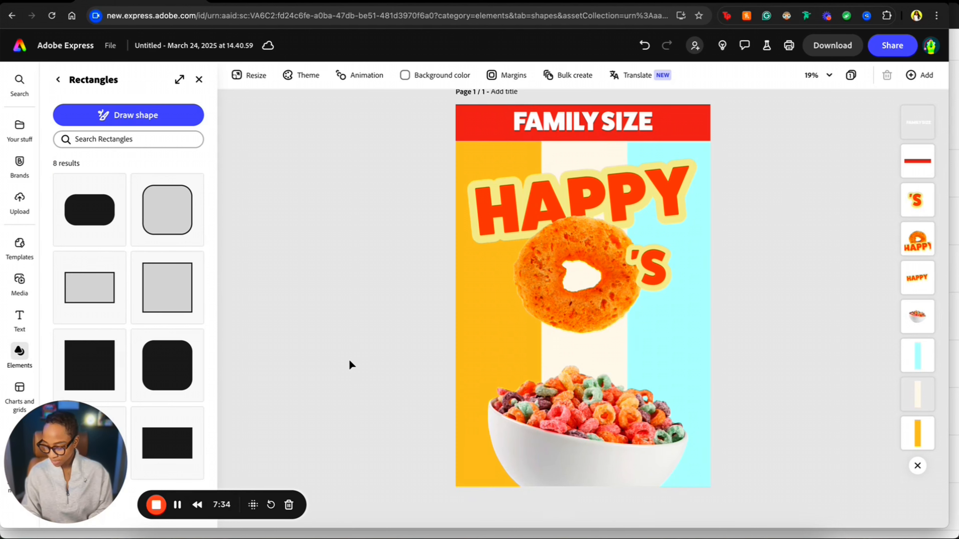
Move the cereal bowl up slightly, and shift the "HAPPY" title, cereal ring and "'S" down together.
click(596, 420)
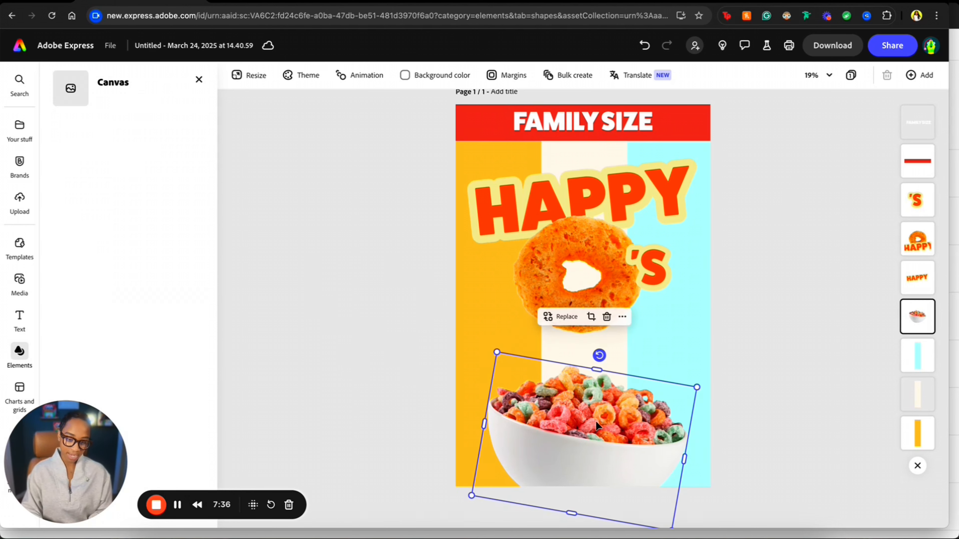
click(607, 266)
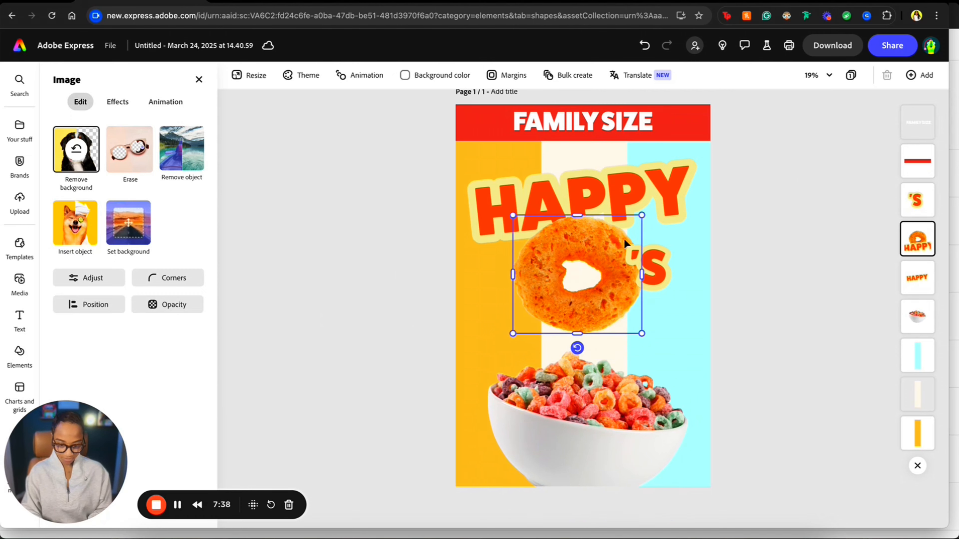
shift+click(650, 222)
drag(640, 268, 640, 282)
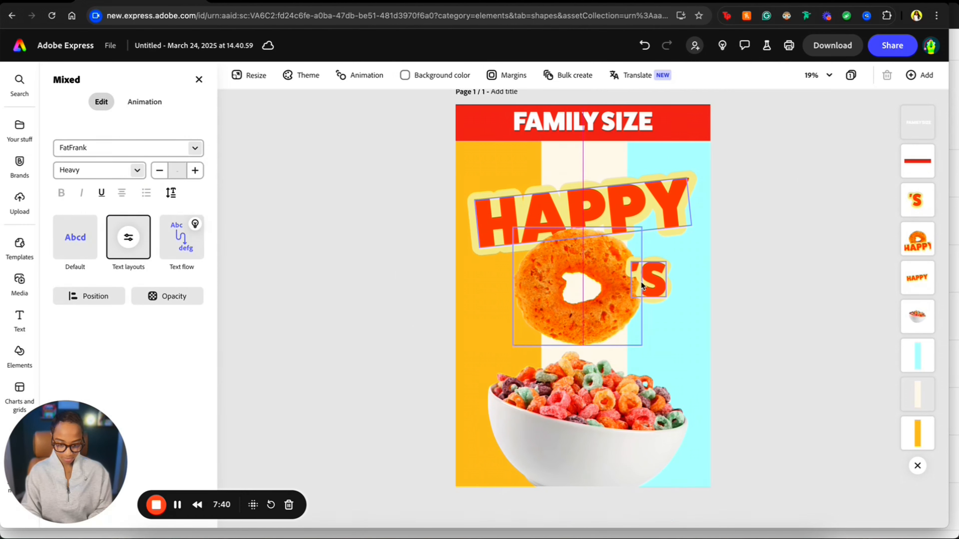
click(806, 232)
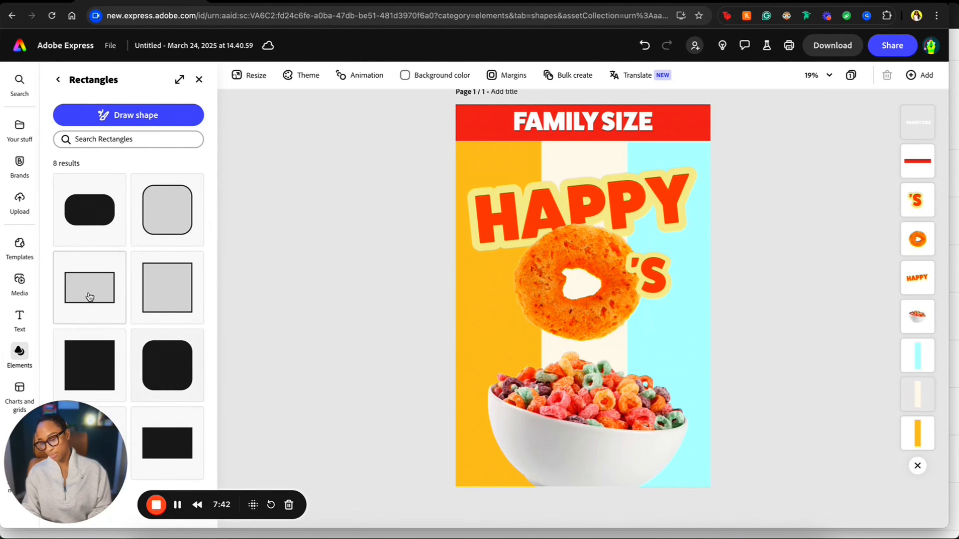
Add a new text box to the page and set its font size to 18.
mouse_move(23, 293)
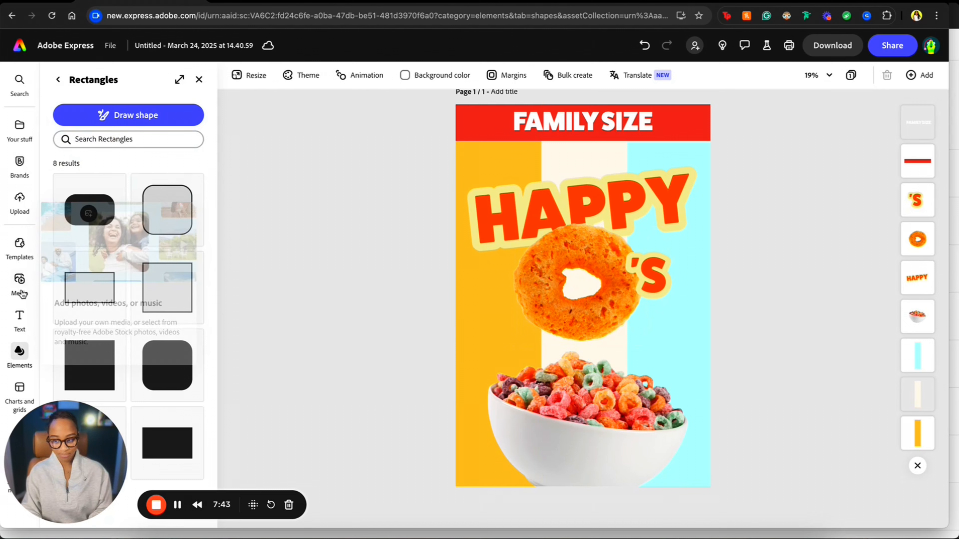
click(20, 319)
click(129, 107)
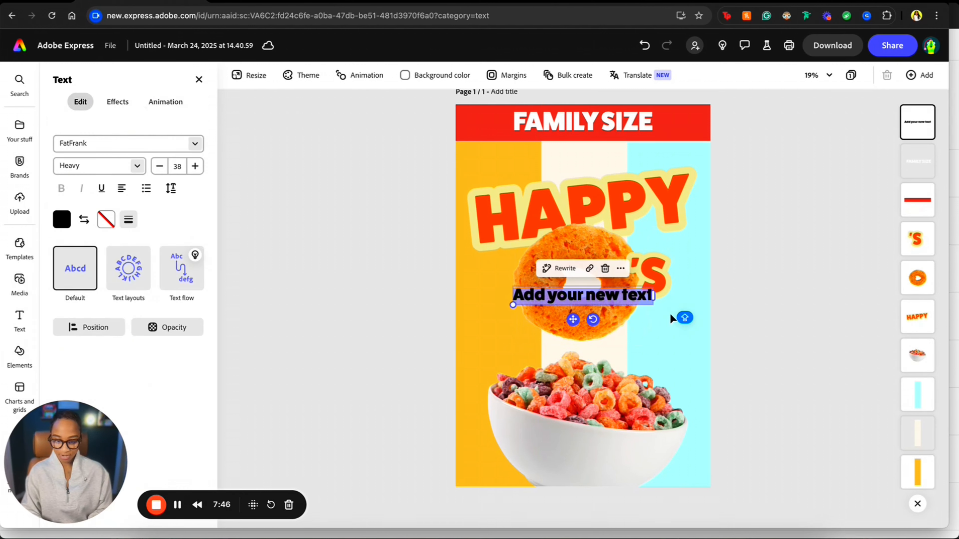
click(194, 167)
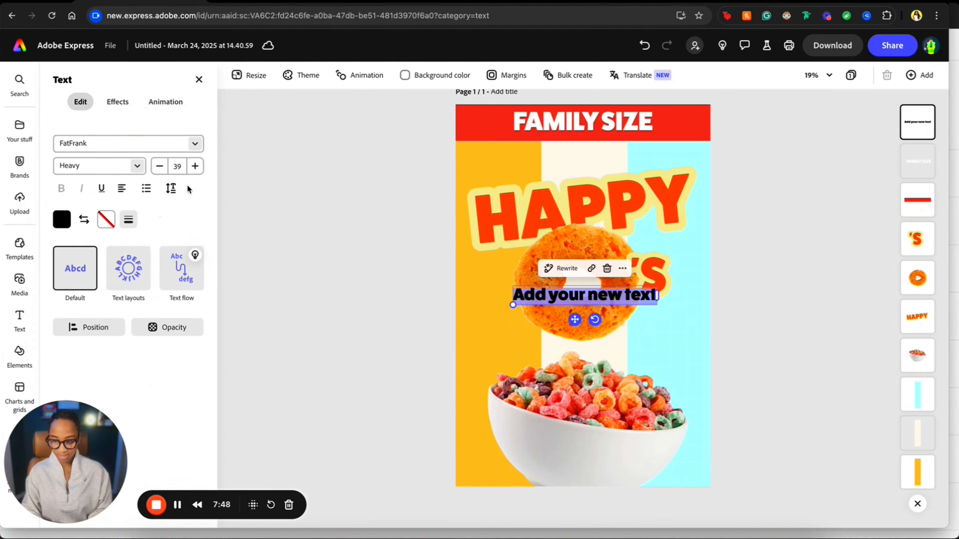
click(177, 170)
click(183, 347)
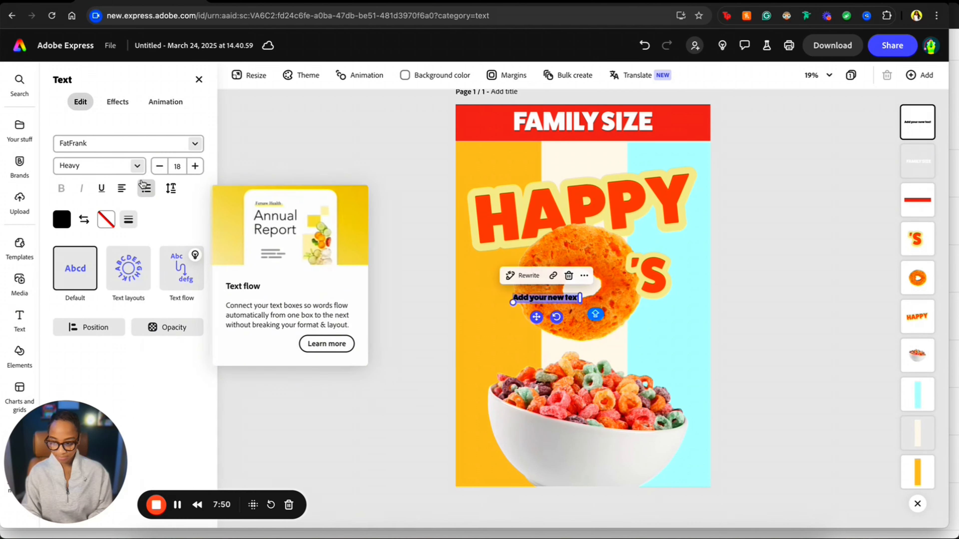
Set the new text's font to Acumin Pro Regular and replace the placeholder with "12.6 OZ".
click(135, 166)
click(152, 144)
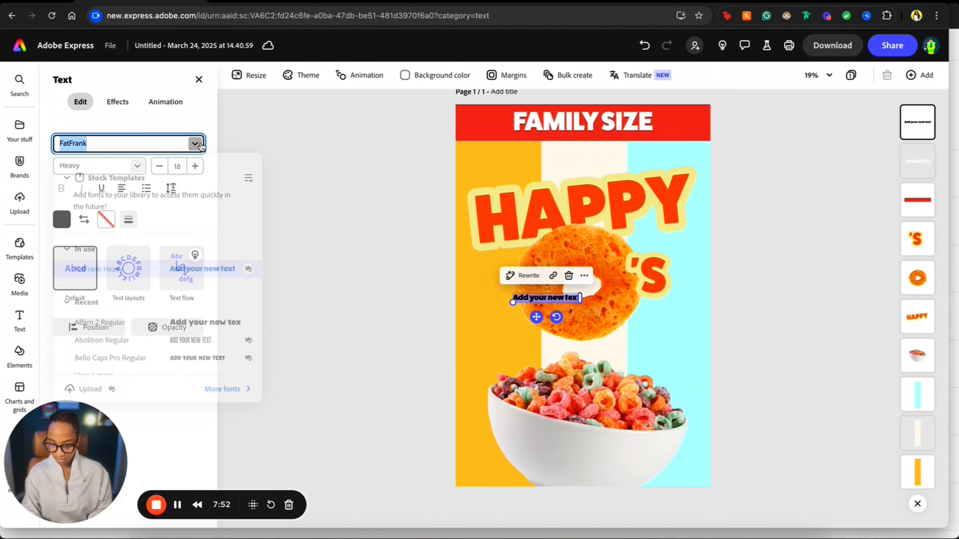
scroll(183, 357, down, 5)
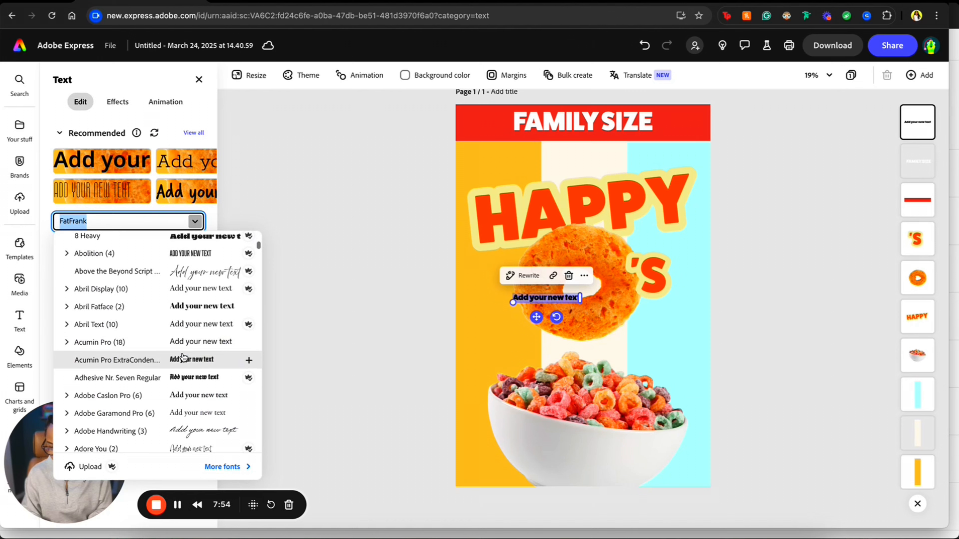
click(202, 289)
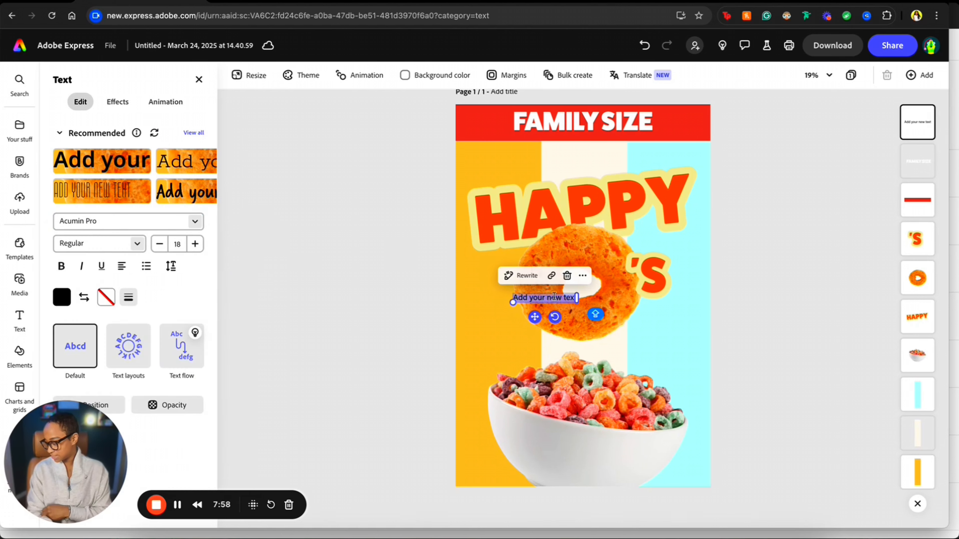
text(12)
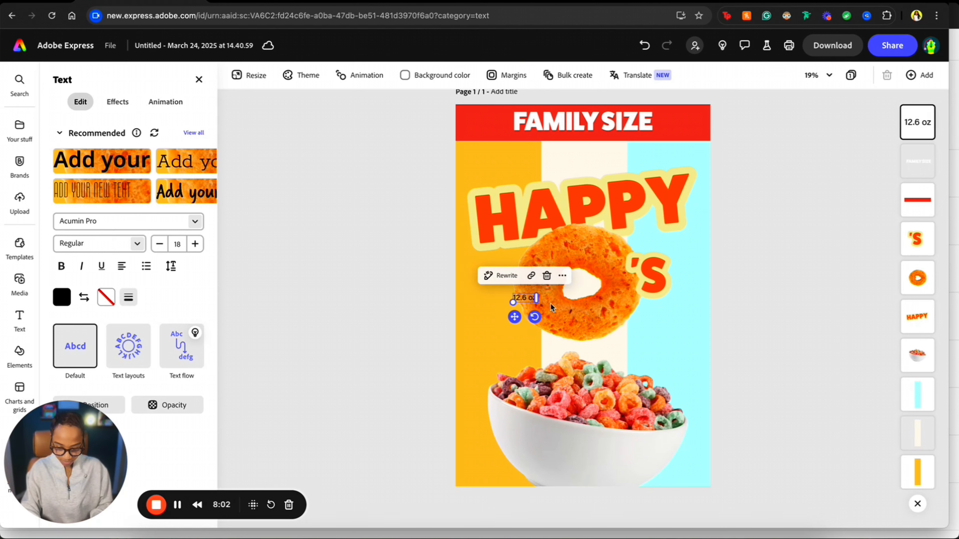
text(.6 OZ)
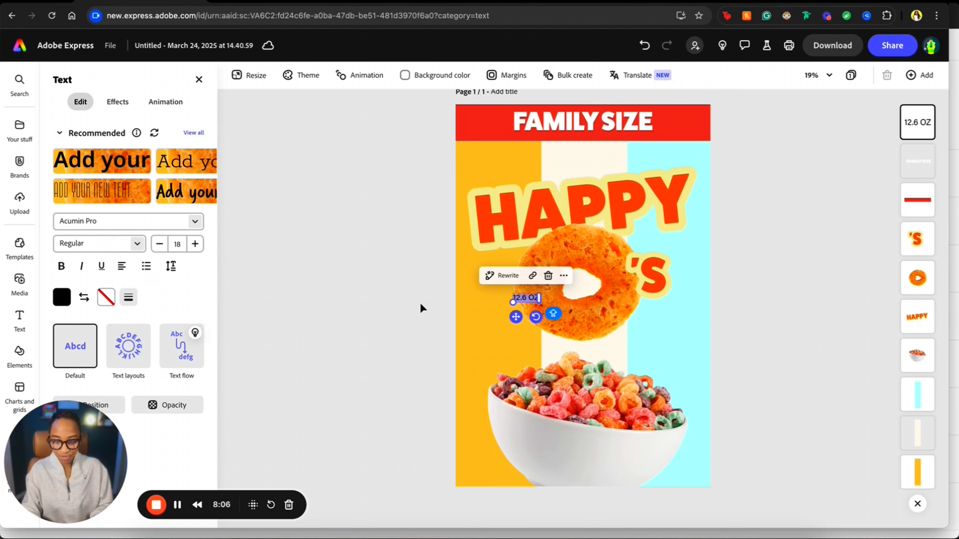
click(748, 337)
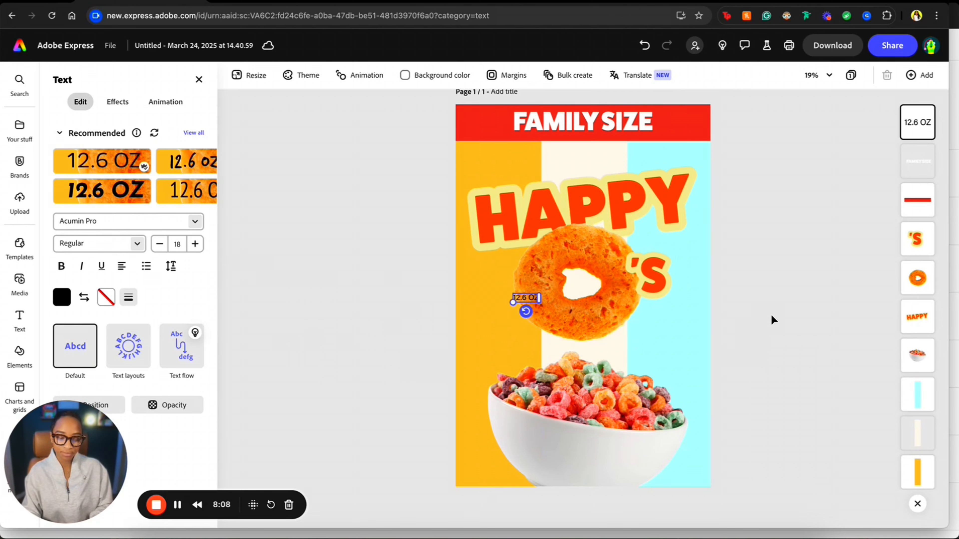
Place the "12.6 OZ" text in the lower-left corner of the box front, close to the page edges.
click(525, 299)
drag(524, 298, 490, 477)
click(793, 362)
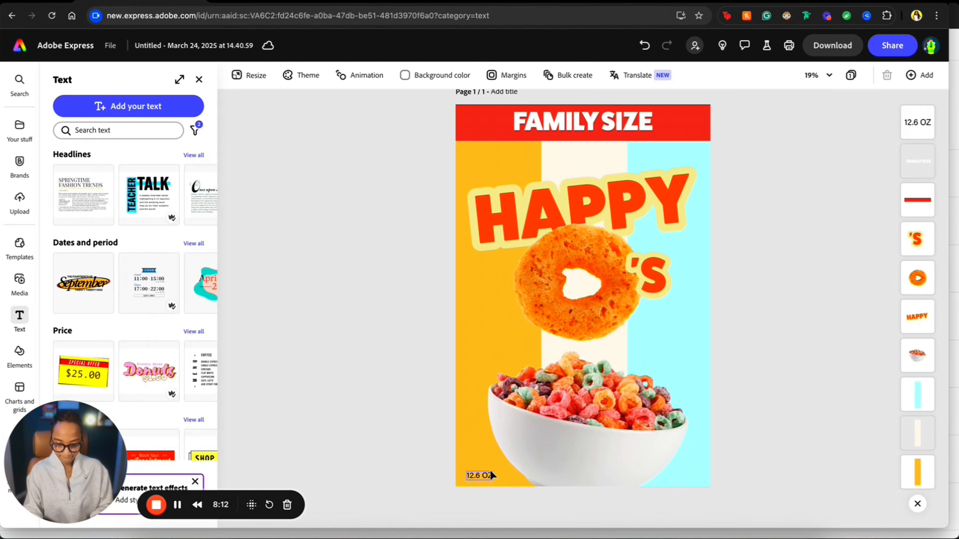
click(486, 478)
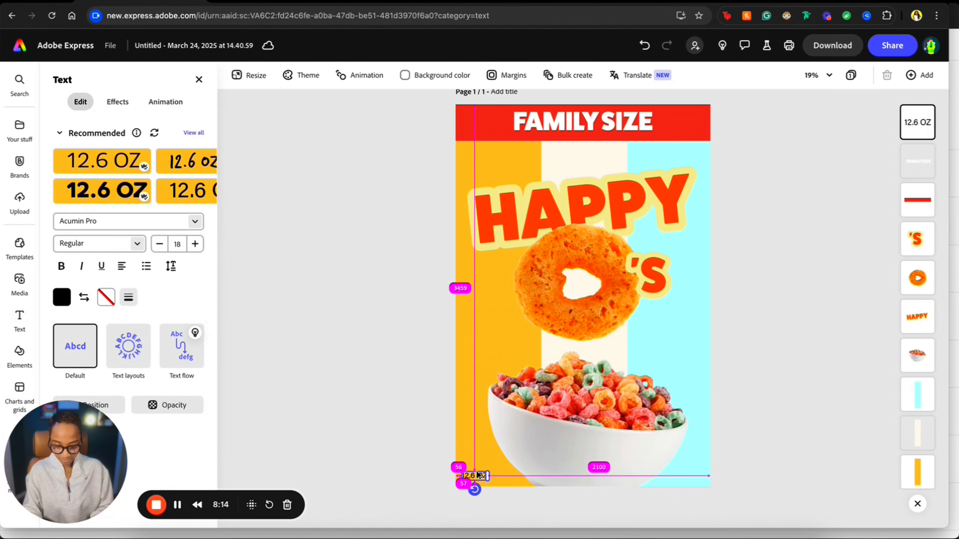
Duplicate the "12.6 OZ" text directly above the original and change the copy's wording to "SUGAR FREE".
drag(480, 475, 478, 466)
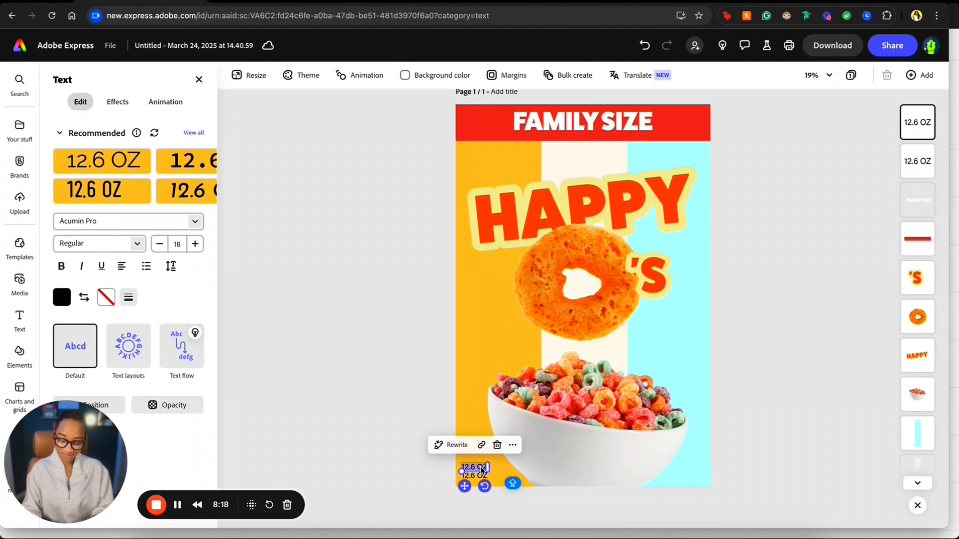
text(SUGAR FRE)
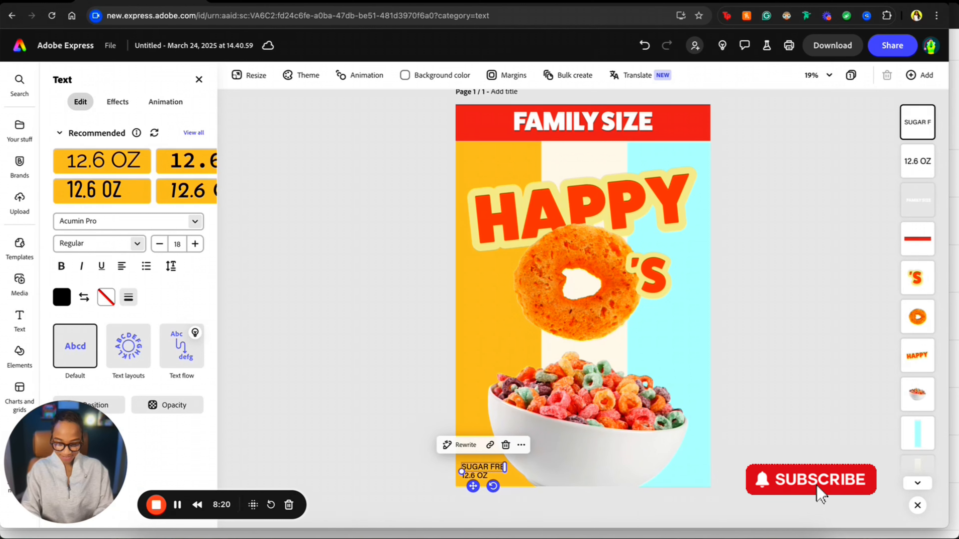
text(E)
drag(641, 423, 645, 424)
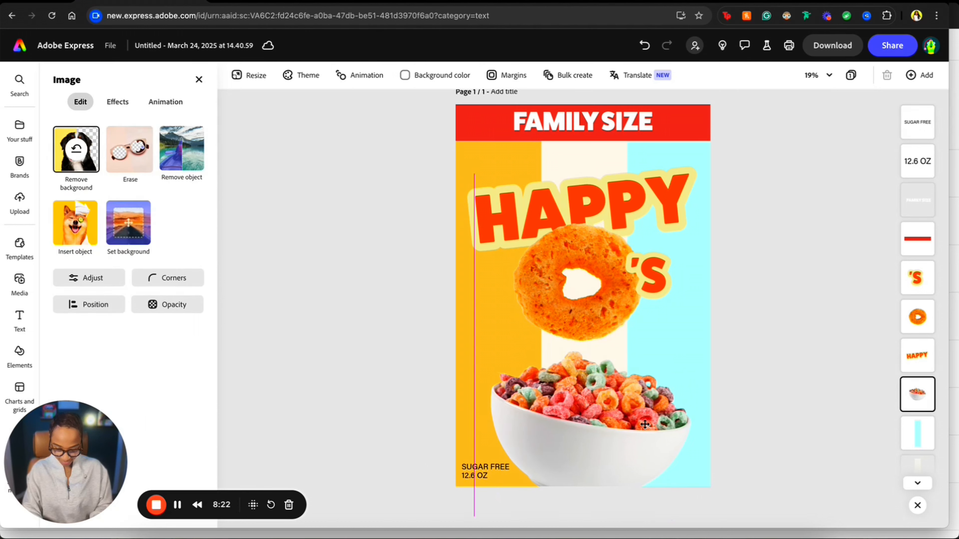
click(779, 364)
click(661, 406)
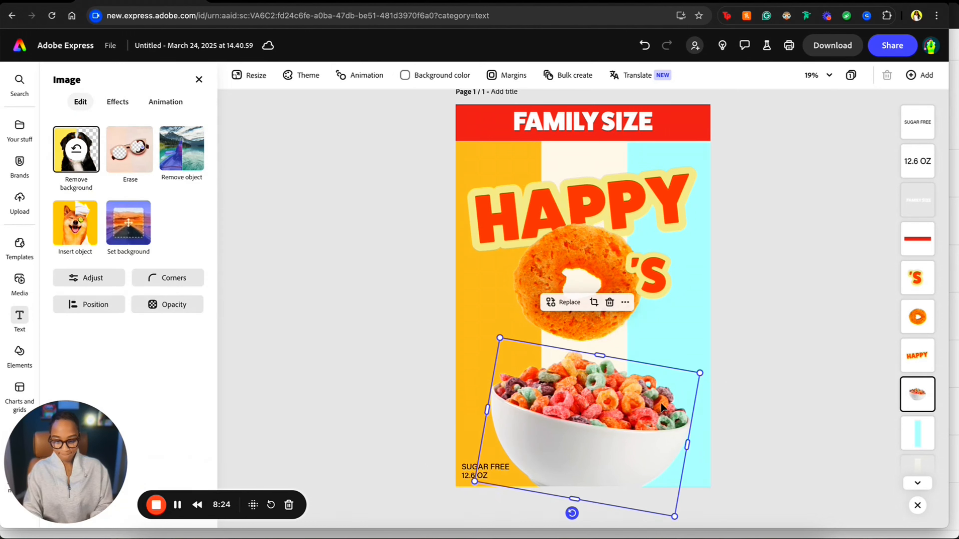
click(813, 332)
Retype the "SUGAR FREE" line above the weight text in mixed case, starting with "Su".
click(494, 470)
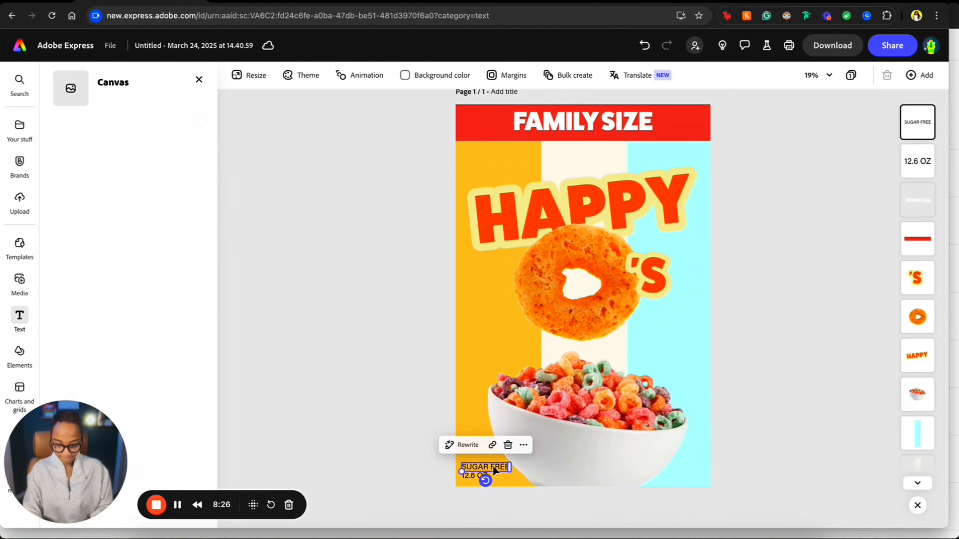
text(Su)
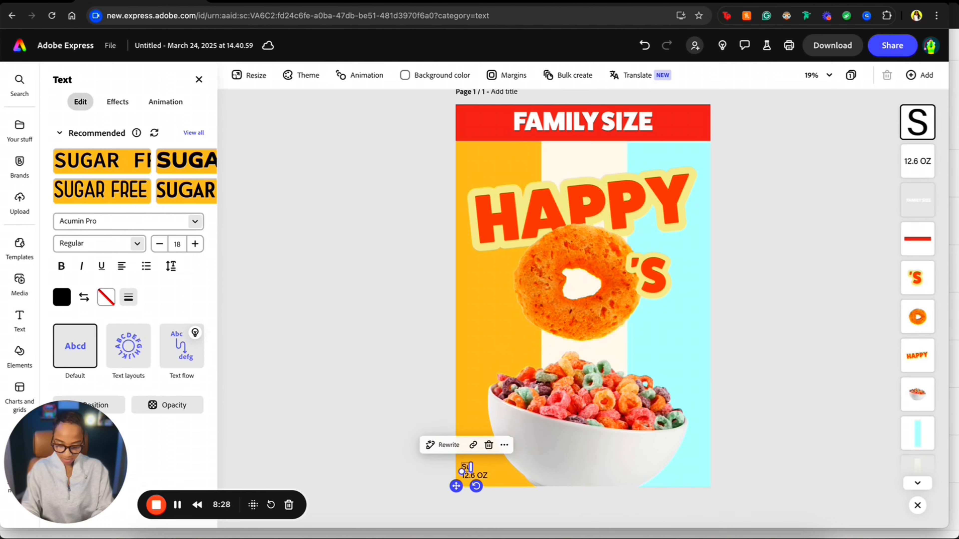